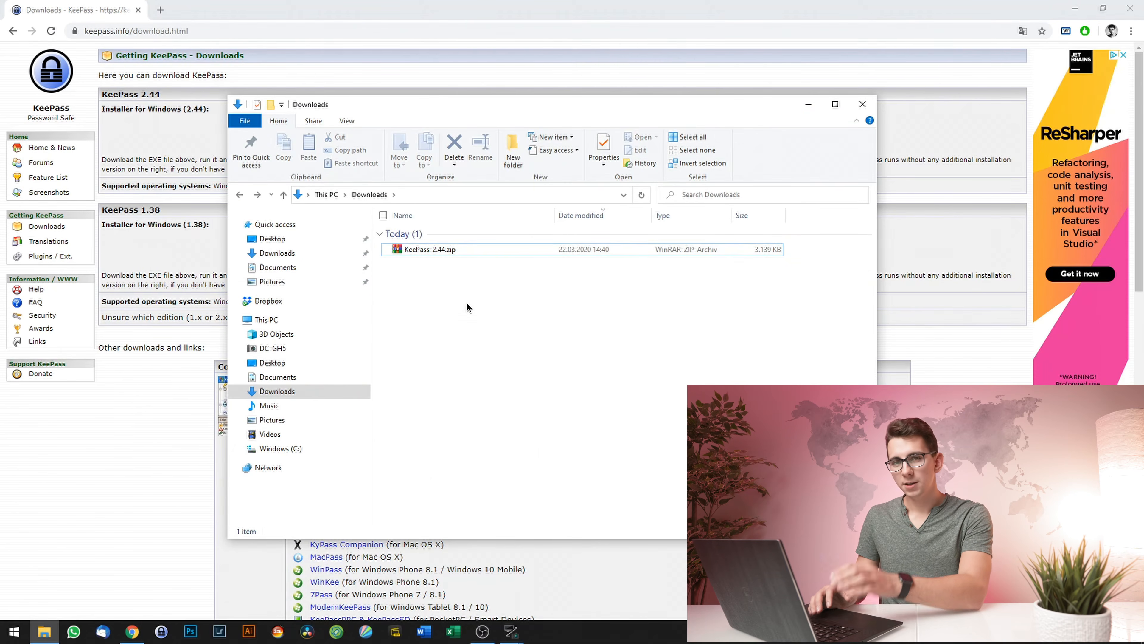
- Bring up the context menu for the downloaded KeePass-2.44.zip
{"action": "right_click", "coordinate": [435, 249]}
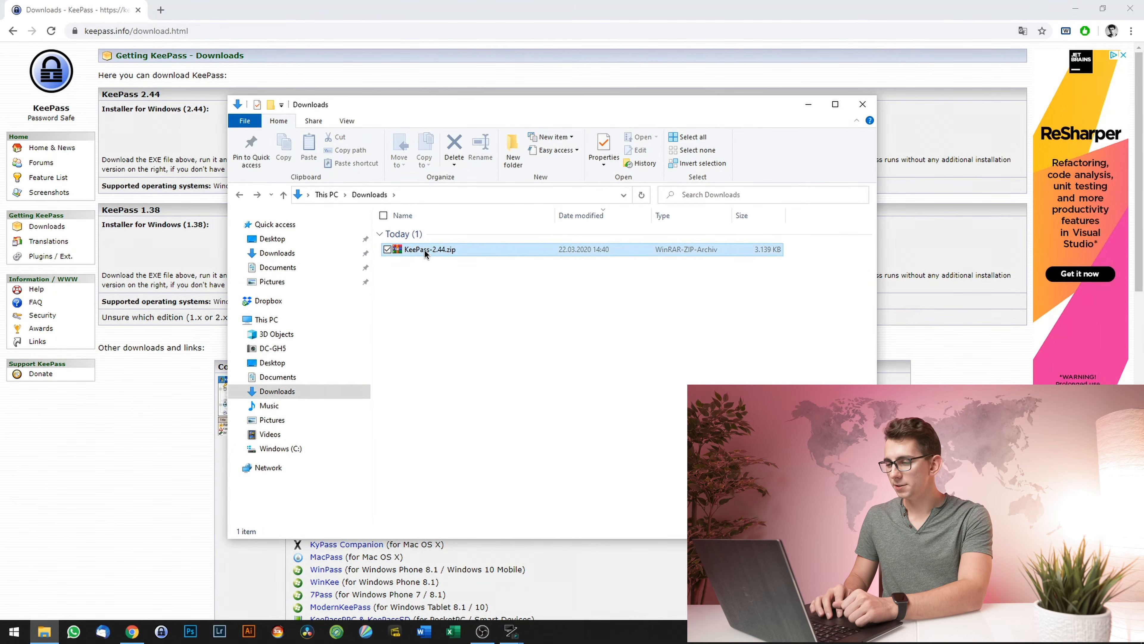
- Extract KeePass-2.44.zip with WinRAR, run KeePass.exe from its folder, and enable update checks
{"action": "left_click", "coordinate": [327, 325]}
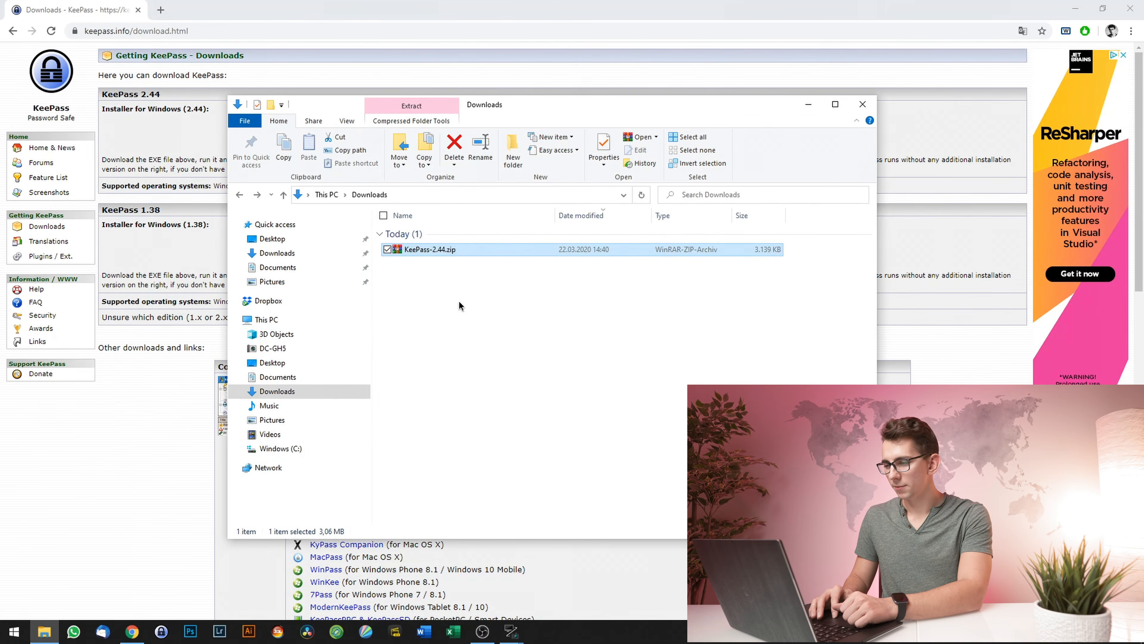
{"action": "left_click", "coordinate": [425, 262]}
{"action": "double_click", "coordinate": [424, 263]}
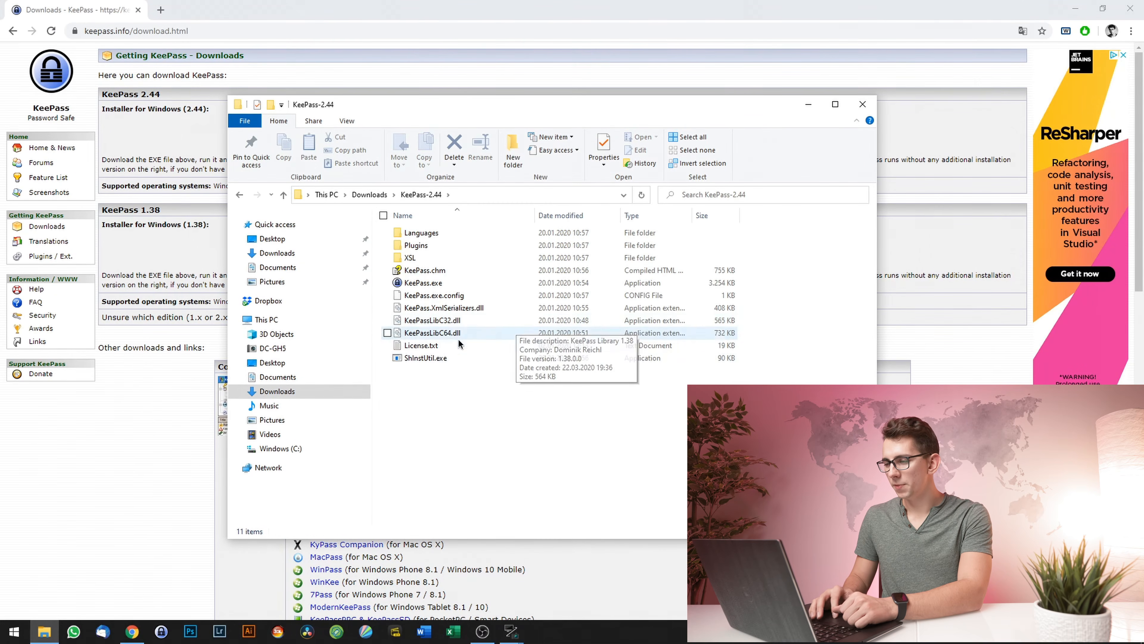
{"action": "double_click", "coordinate": [420, 283]}
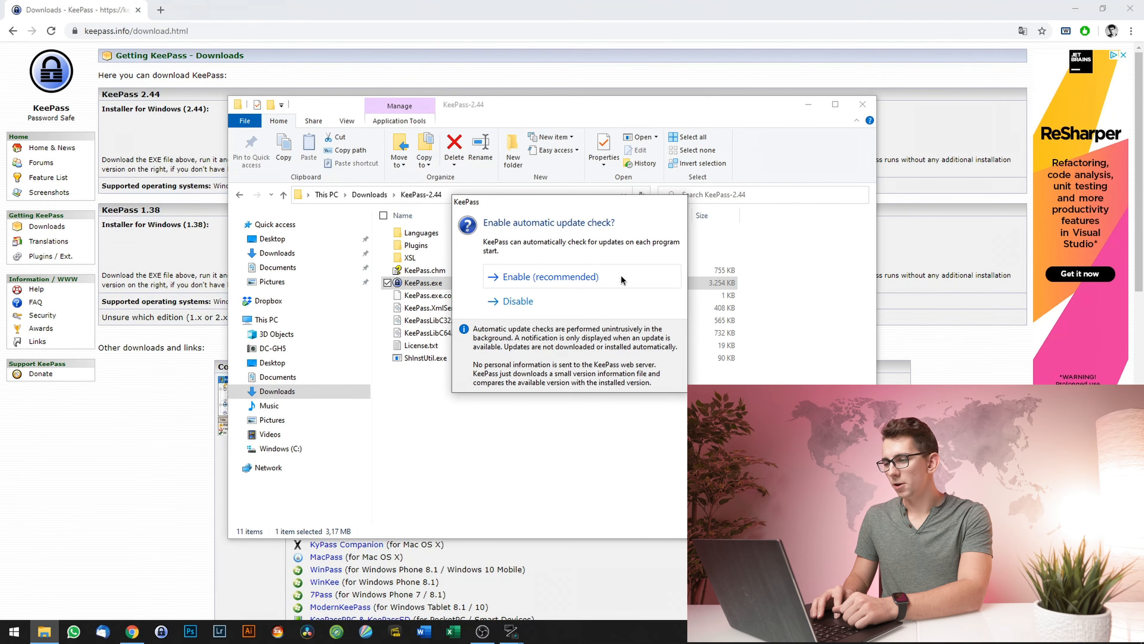
{"action": "left_click", "coordinate": [616, 277]}
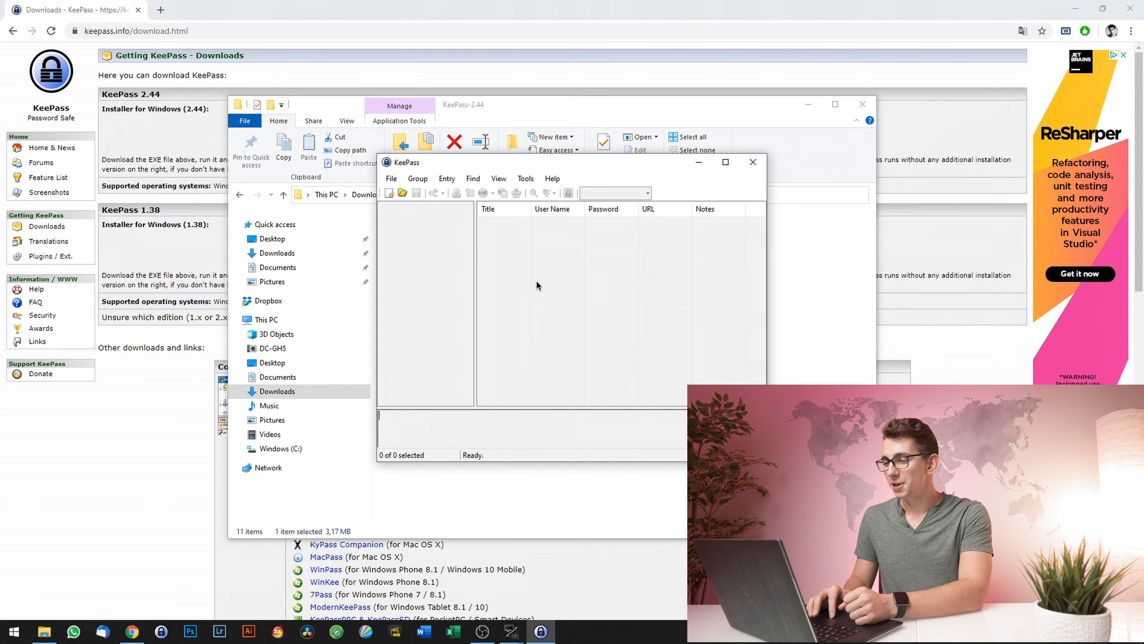
- Begin a new KeePass database with File > New
{"action": "left_click", "coordinate": [391, 179]}
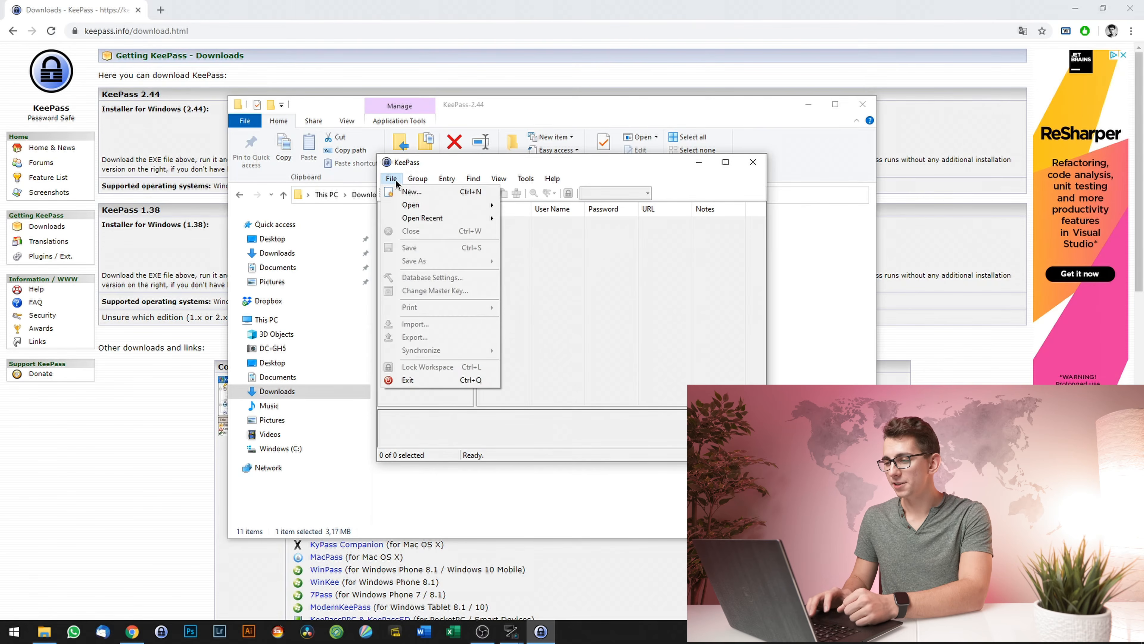
{"action": "left_click", "coordinate": [424, 192]}
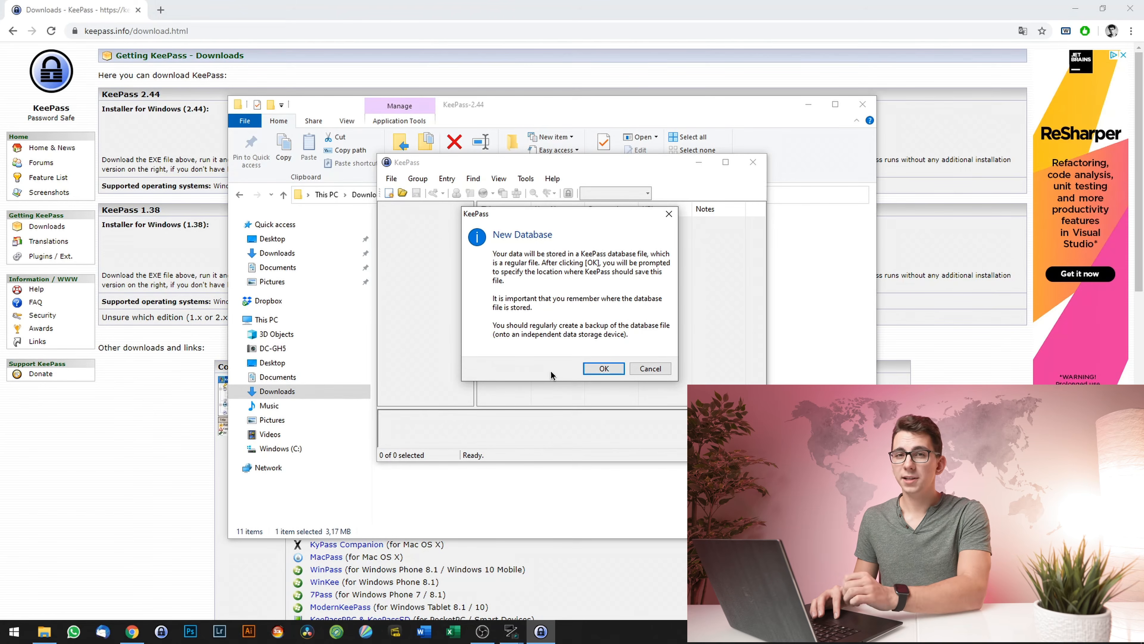
- Acknowledge the notice and save the database as Database.kdbx in the KeePass-2.44 folder
{"action": "left_click", "coordinate": [604, 369]}
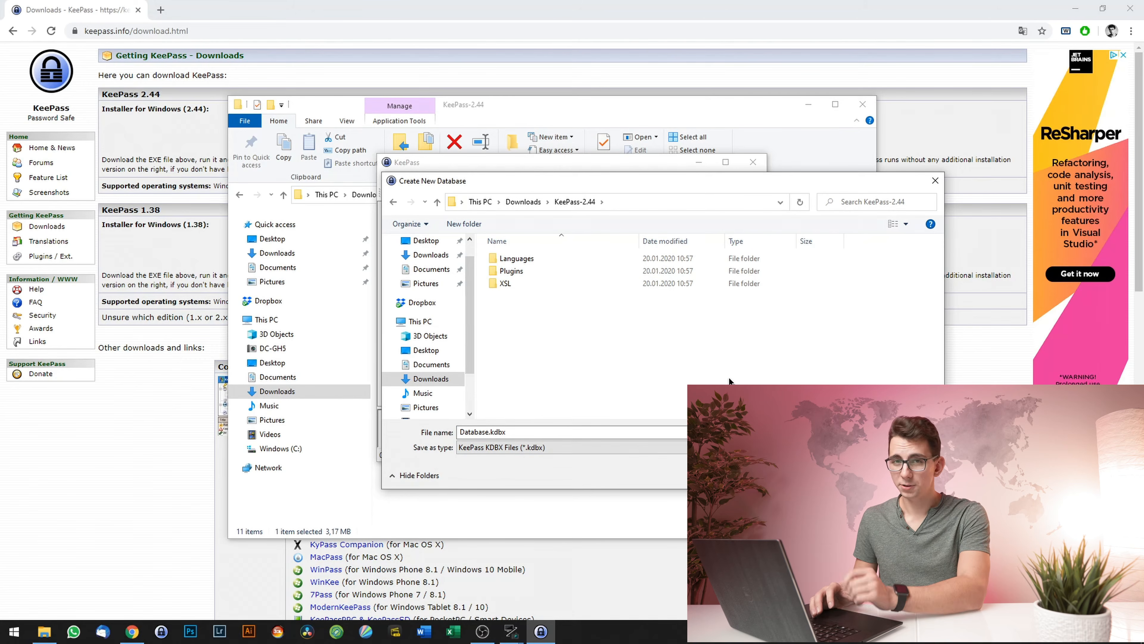
{"action": "left_click", "coordinate": [851, 475]}
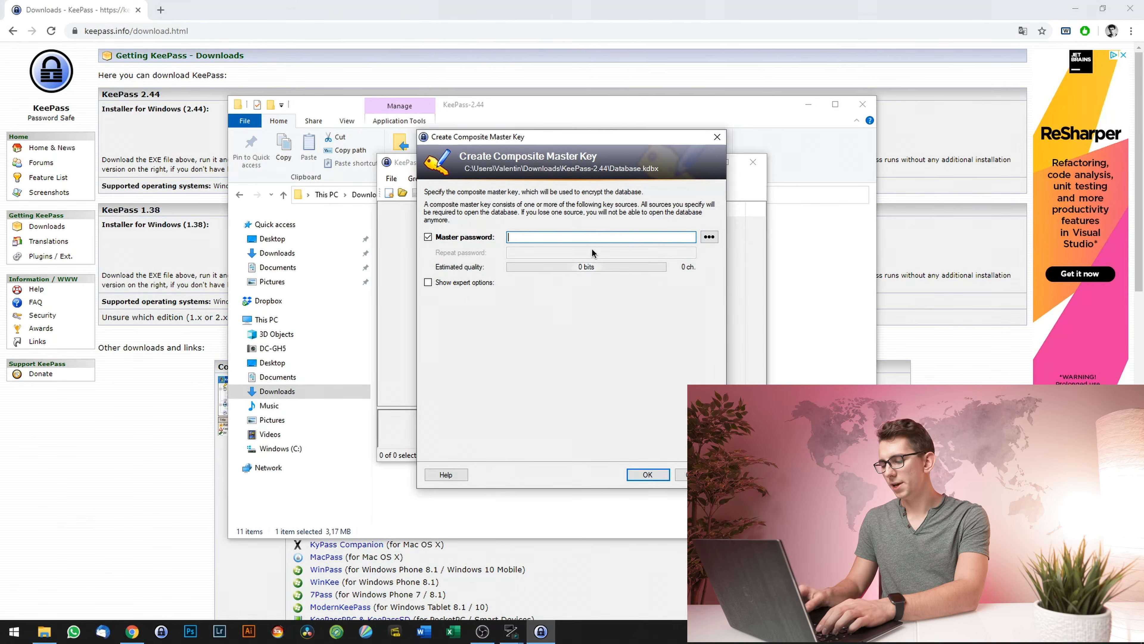
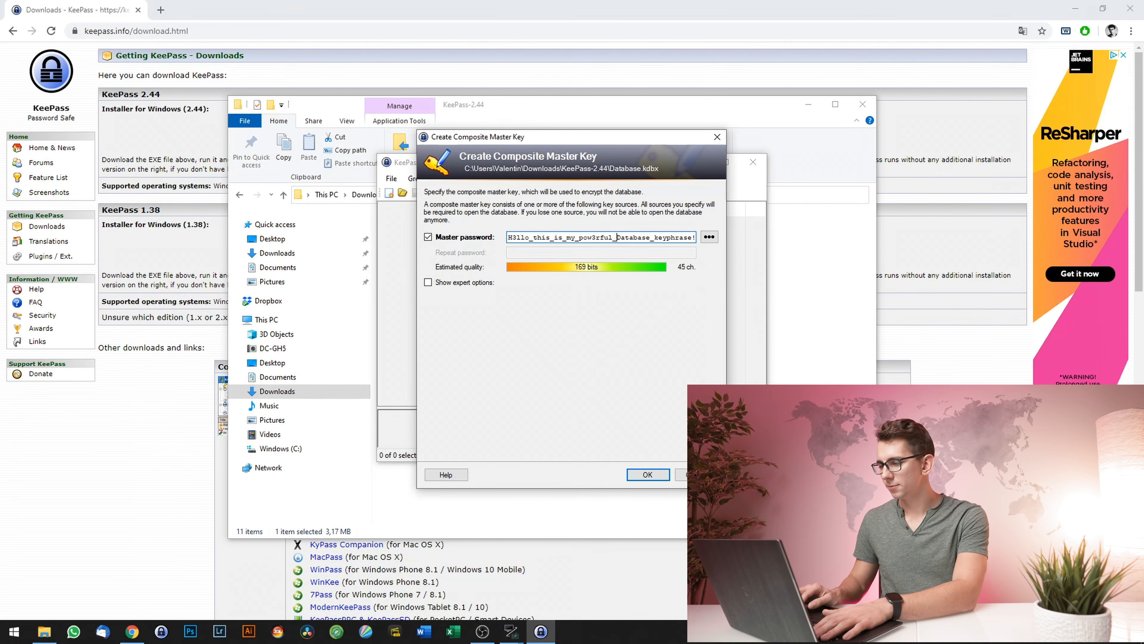
- Replace more e characters in the master passphrase with 3, raising quality to 177 bits
{"action": "key", "text": "Right"}
{"action": "key", "text": "Right"}
{"action": "key", "text": "Right"}
{"action": "key", "text": "Right"}
{"action": "key", "text": "Right"}
{"action": "key", "text": "Right"}
{"action": "key", "text": "Right"}
{"action": "key", "text": "Right"}
{"action": "key", "text": "Right"}
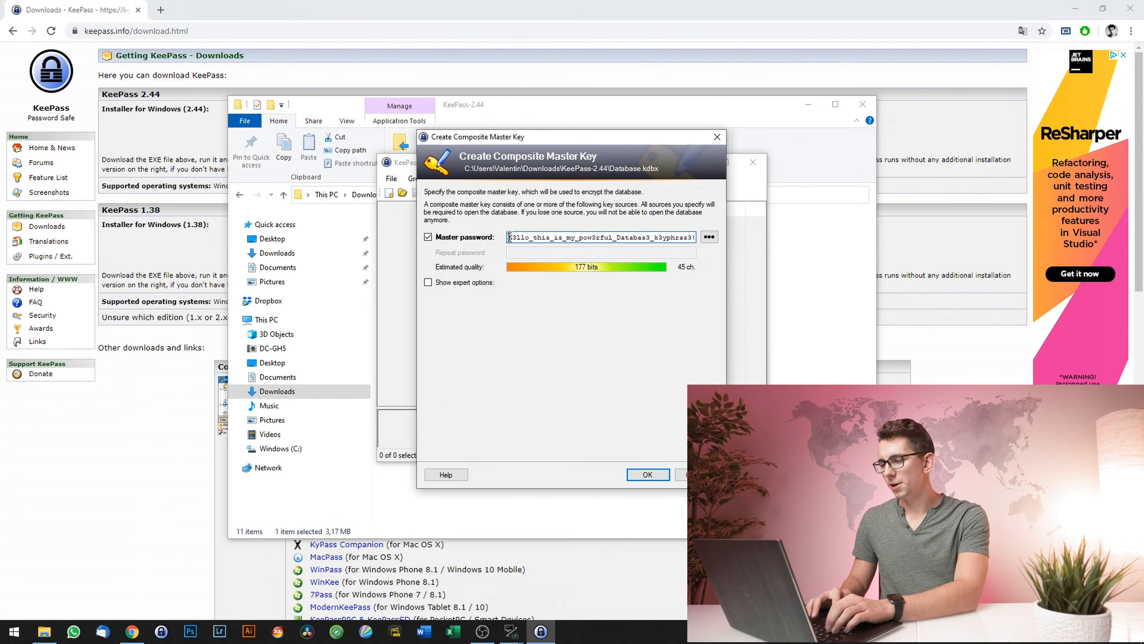
{"action": "left_click_drag", "start_coordinate": [509, 237], "coordinate": [530, 237]}
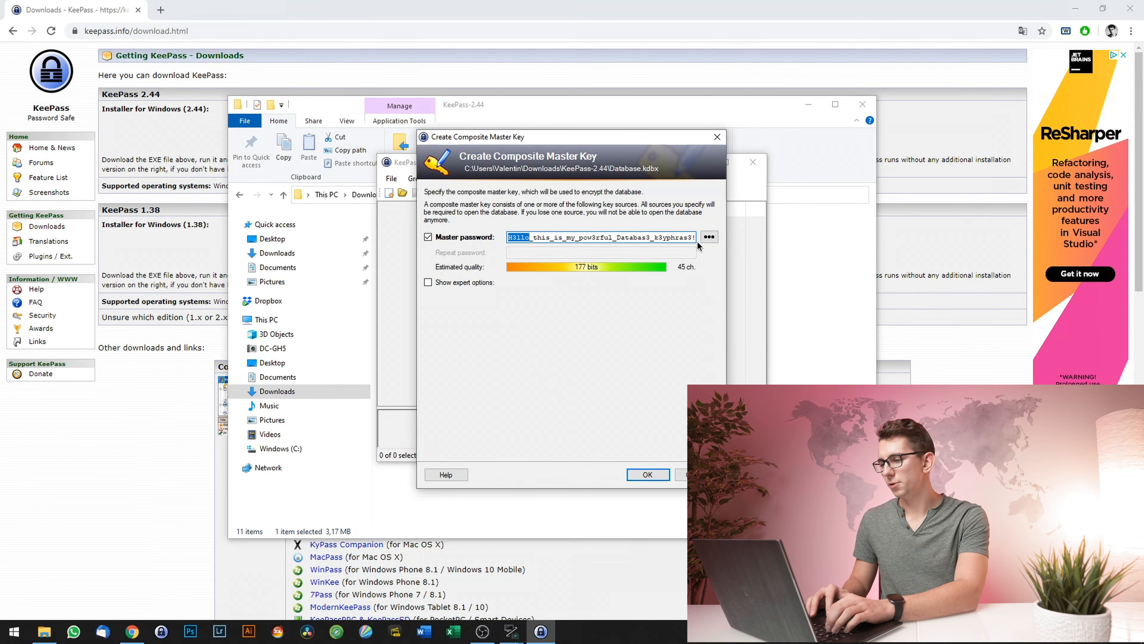
{"action": "double_click", "coordinate": [656, 237]}
{"action": "left_click", "coordinate": [640, 239]}
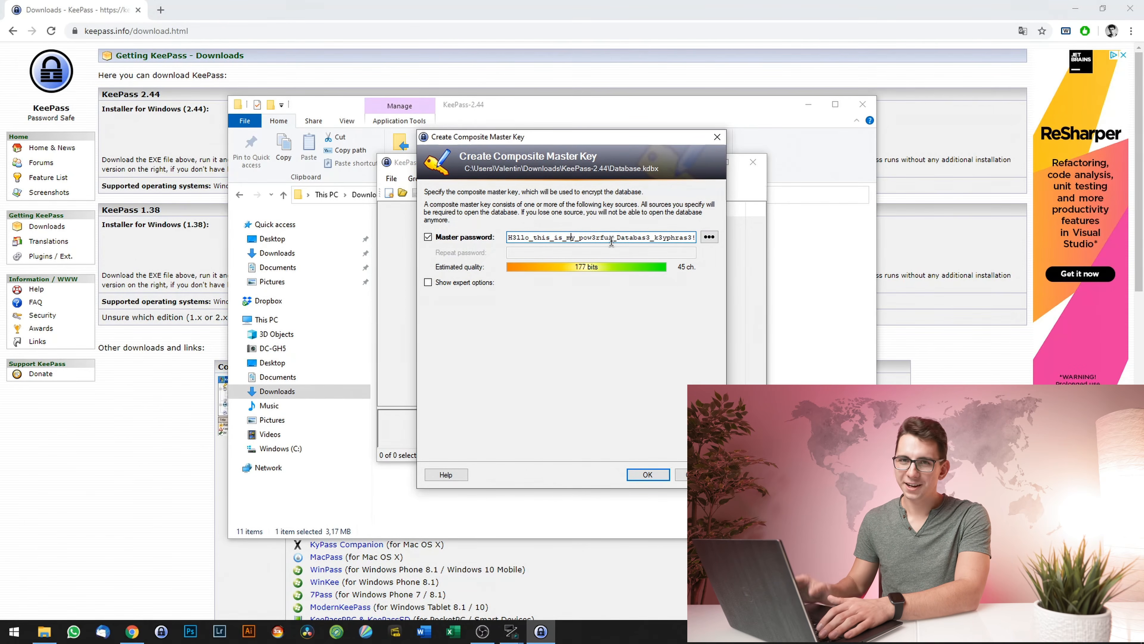
- Enable Show expert options and Key file / provider, then begin creating a key file
{"action": "left_click", "coordinate": [427, 282]}
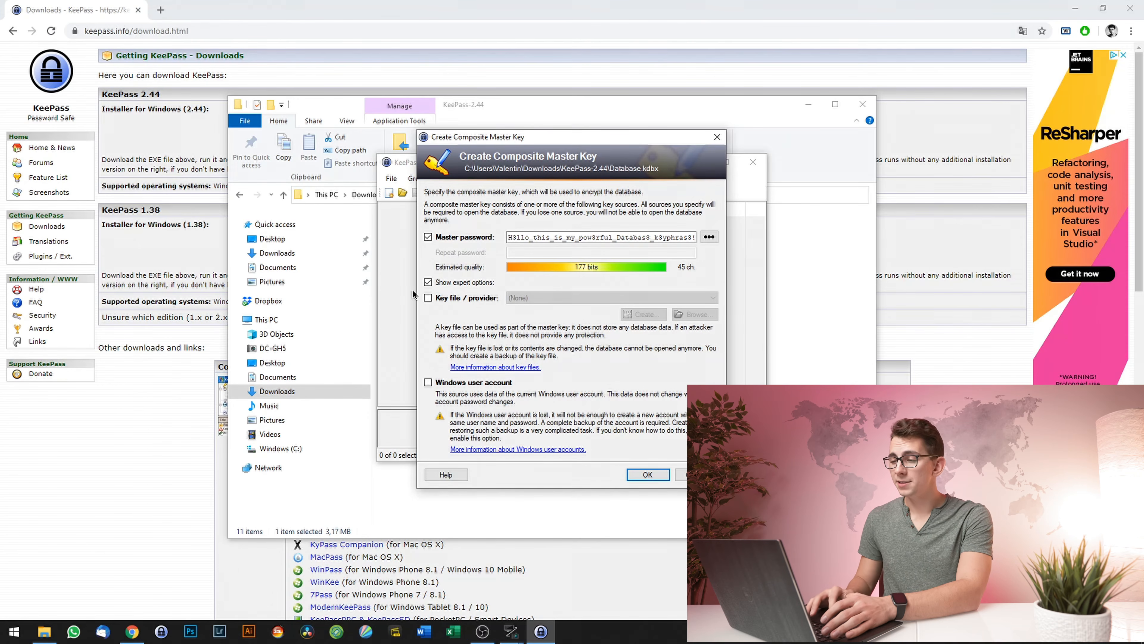
{"action": "left_click", "coordinate": [428, 298]}
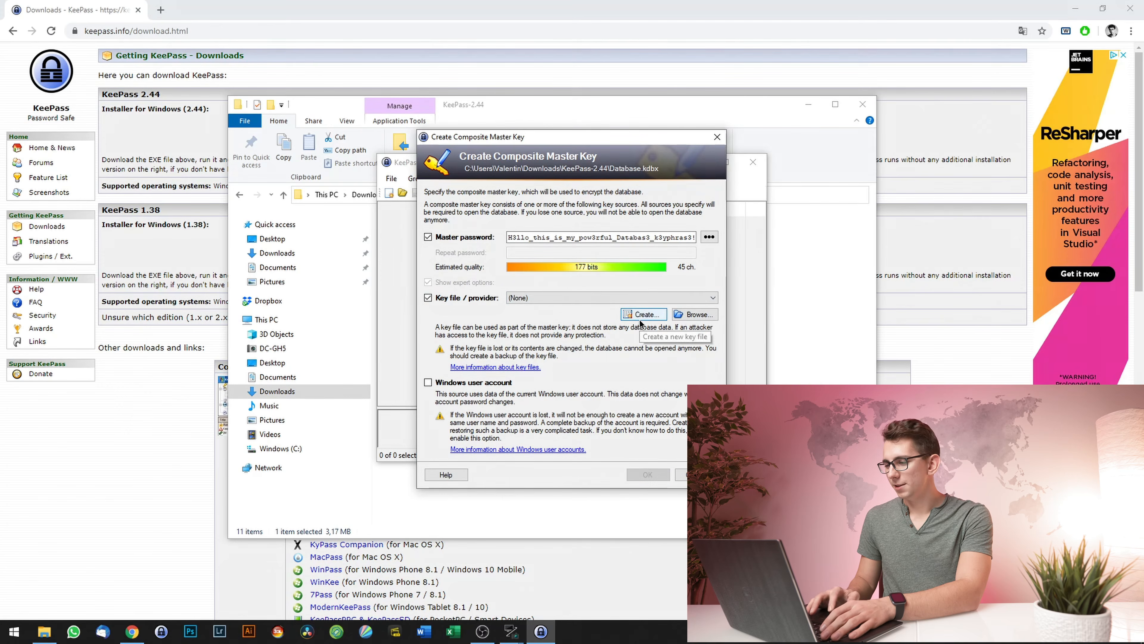
{"action": "left_click", "coordinate": [630, 318]}
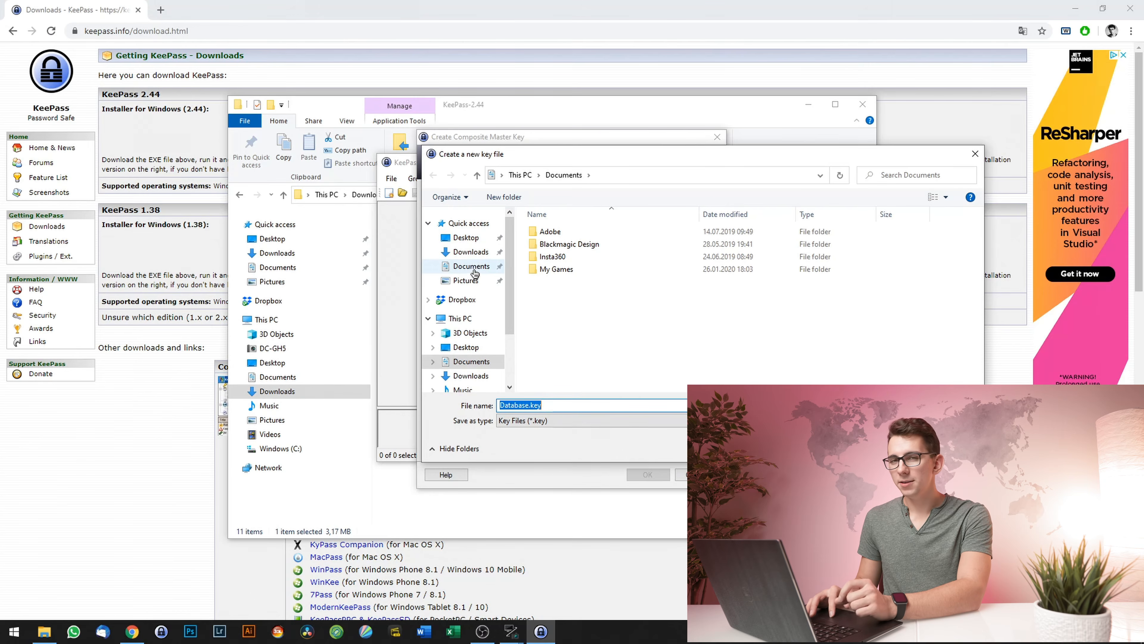
- Save Database.key to Downloads and supply random typed input for entropy collection
{"action": "left_click", "coordinate": [470, 251]}
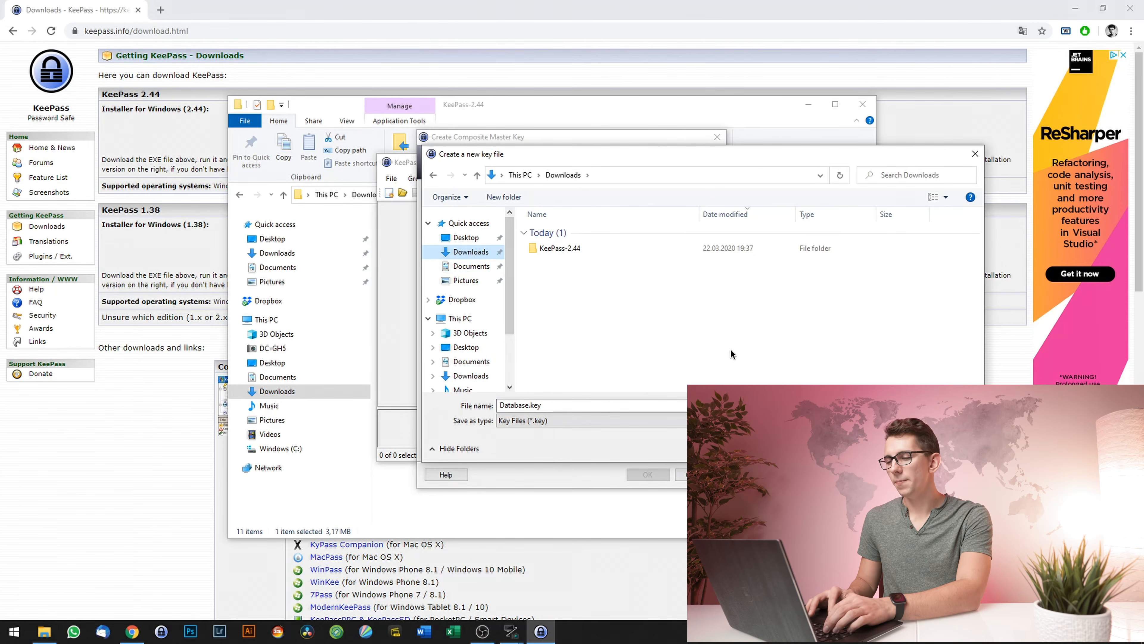
{"action": "left_click", "coordinate": [891, 449]}
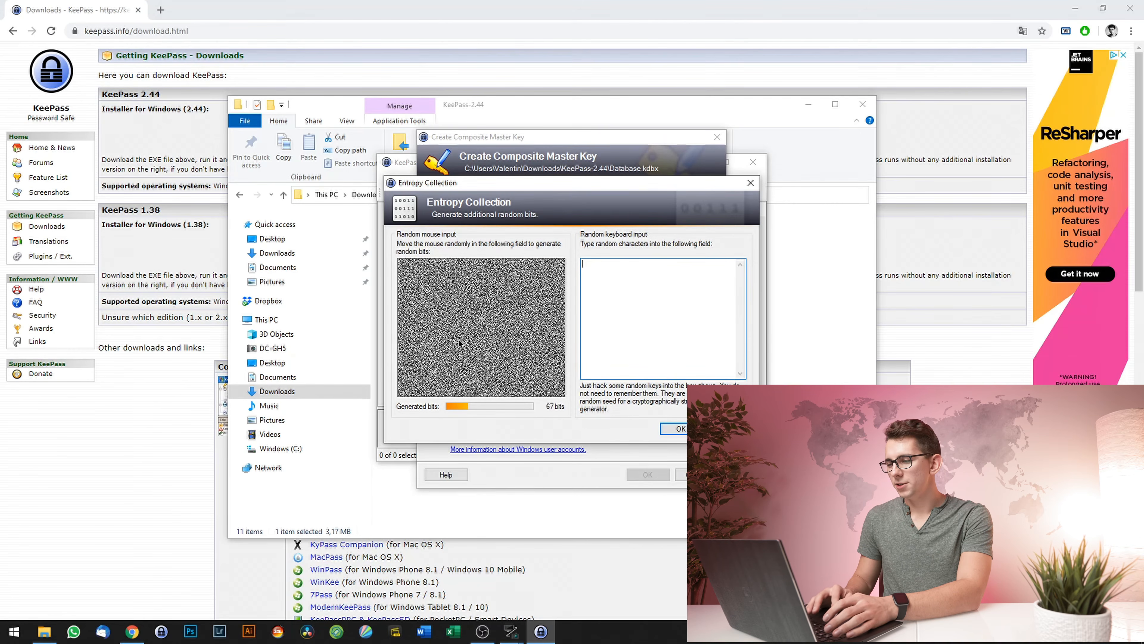
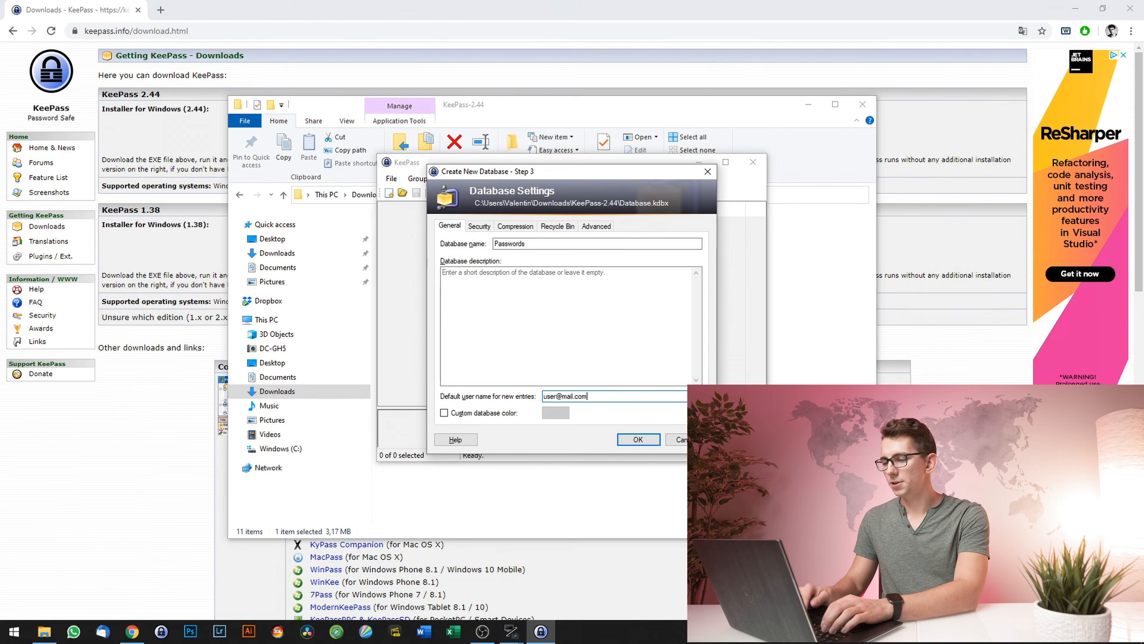
- Raise the key transformation iterations from 60000 to 600000, testing the delay before and after
{"action": "left_click", "coordinate": [480, 227]}
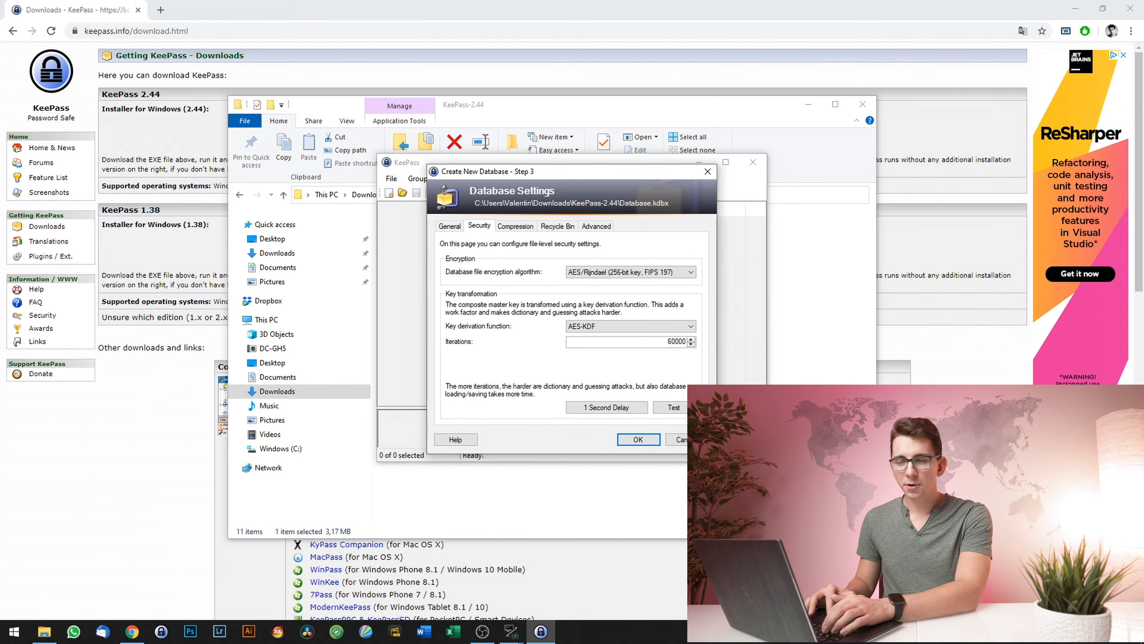
{"action": "left_click", "coordinate": [674, 407]}
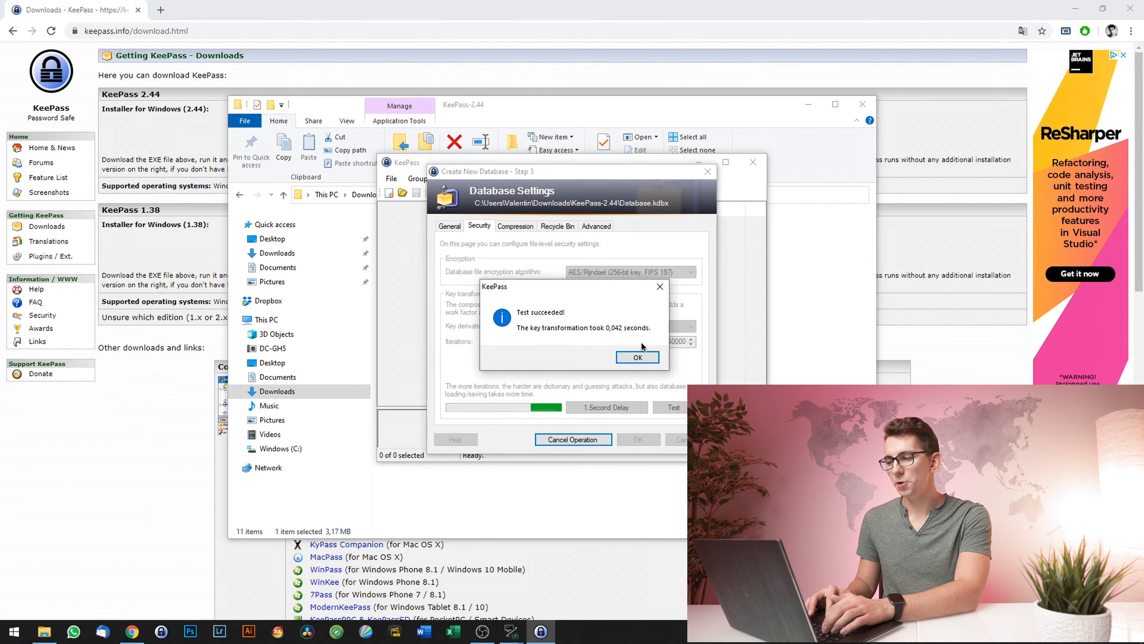
{"action": "left_click", "coordinate": [625, 357]}
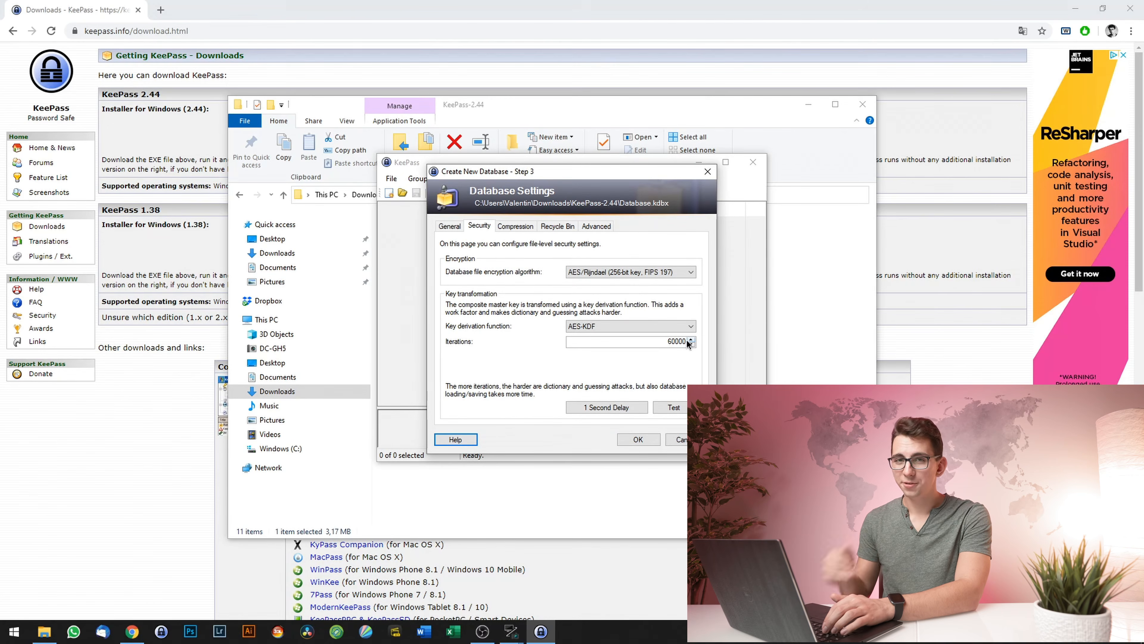
{"action": "left_click", "coordinate": [683, 342]}
{"action": "type", "text": "0"}
{"action": "left_click", "coordinate": [682, 406]}
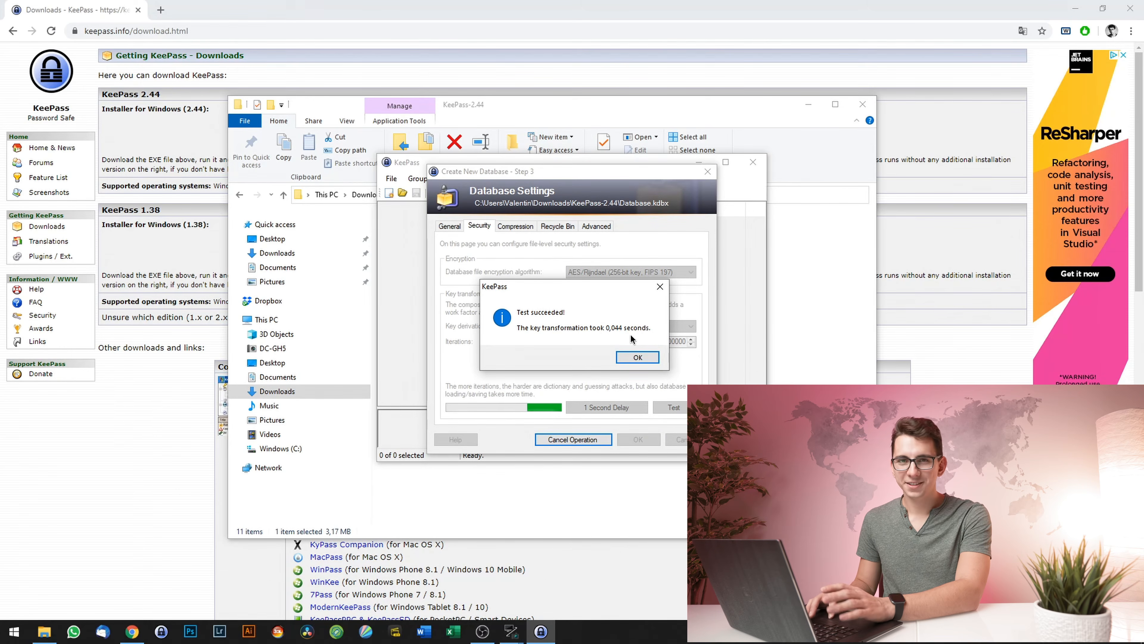
{"action": "left_click", "coordinate": [636, 355]}
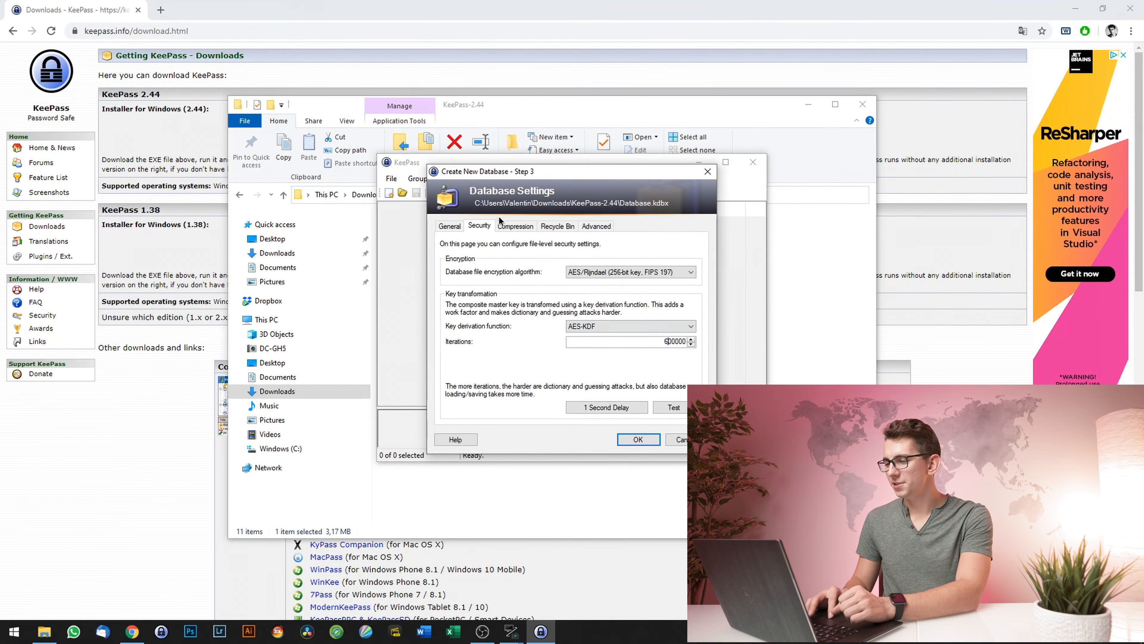
- Review the Recycle Bin and Advanced database settings, then apply the database settings
{"action": "left_click", "coordinate": [553, 228]}
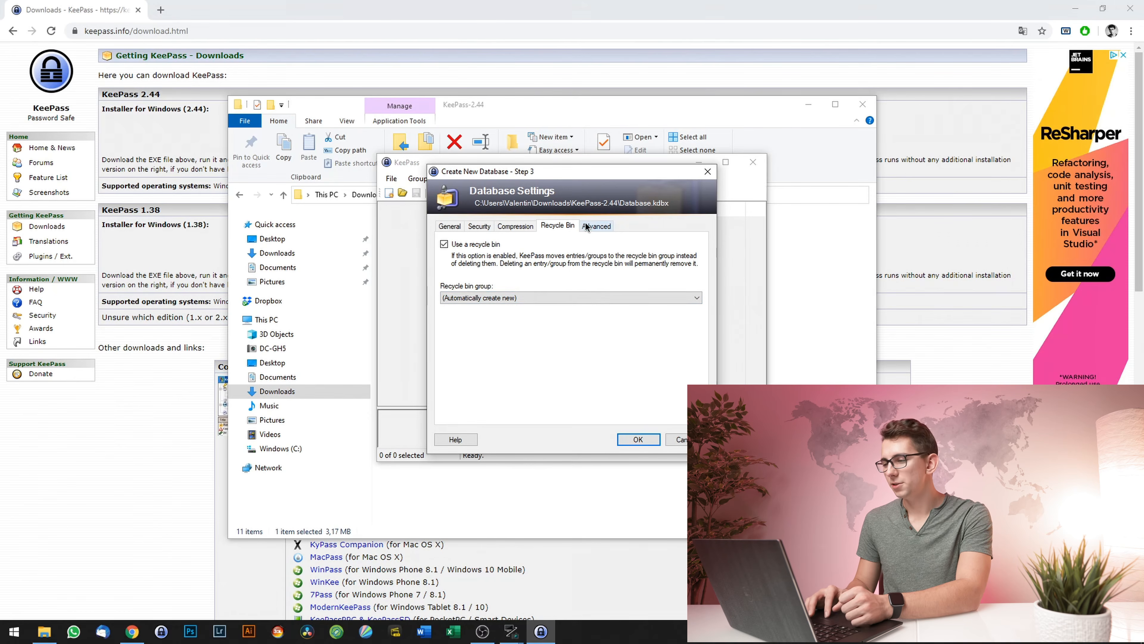
{"action": "left_click", "coordinate": [594, 226]}
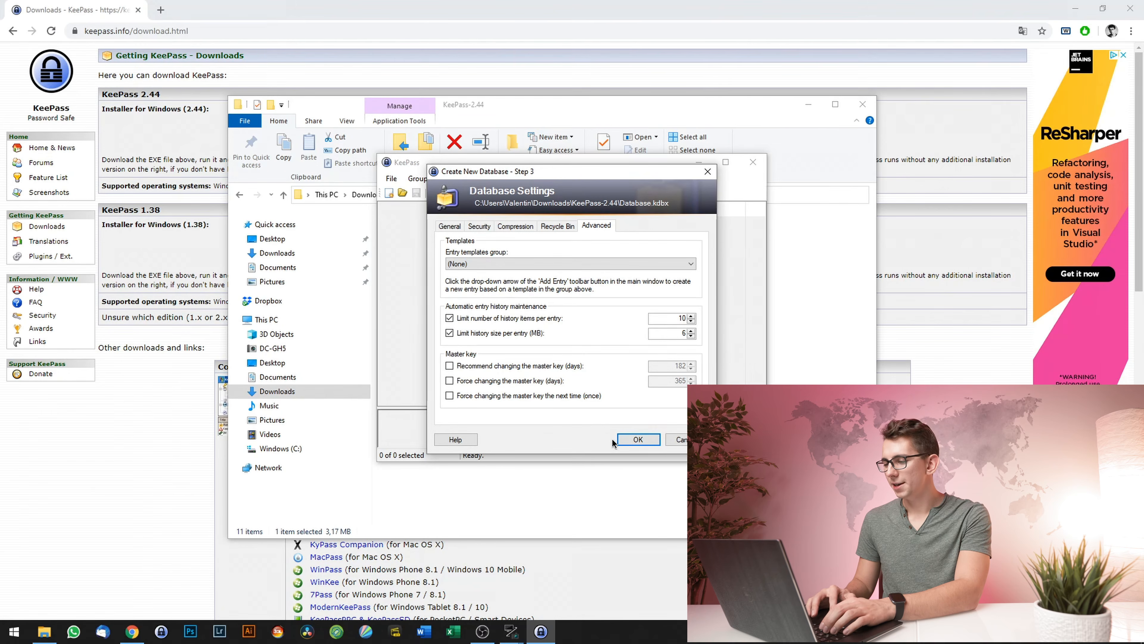
{"action": "left_click", "coordinate": [642, 440]}
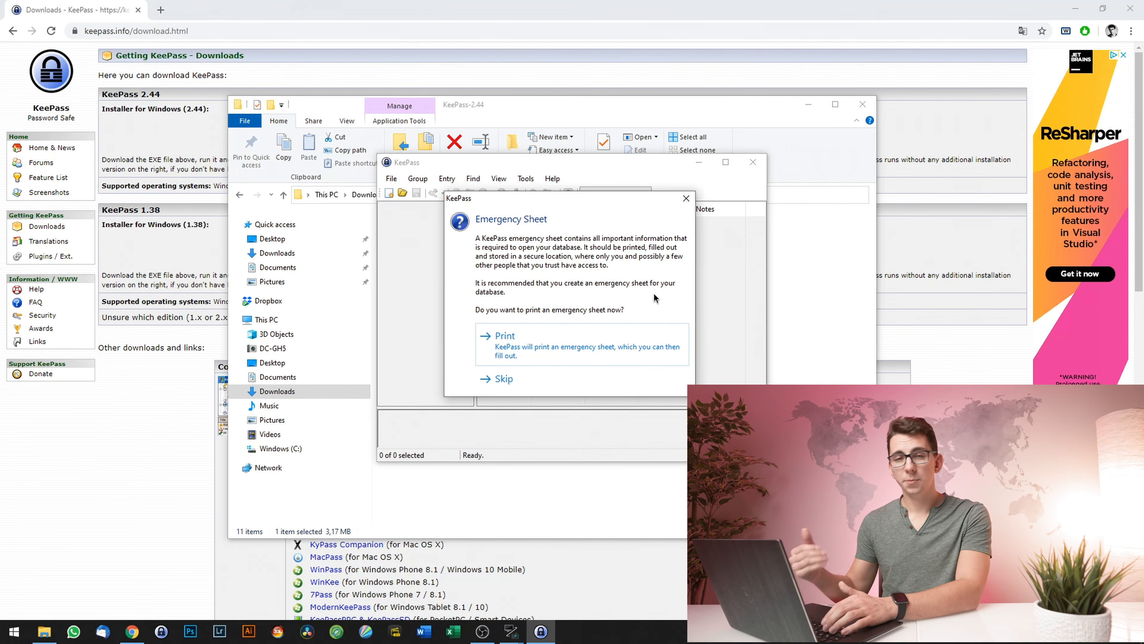
- Dismiss the emergency sheet prompt to reach the new database window
{"action": "key", "text": "Return"}
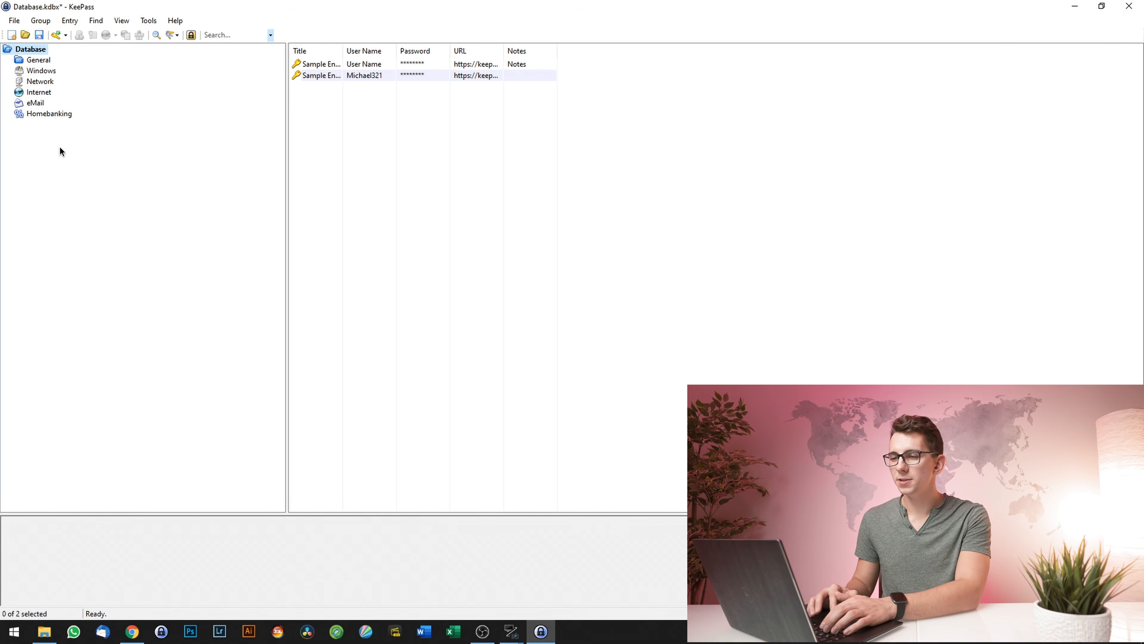
- Add a group named Test under the Homebanking group
{"action": "left_click", "coordinate": [50, 113]}
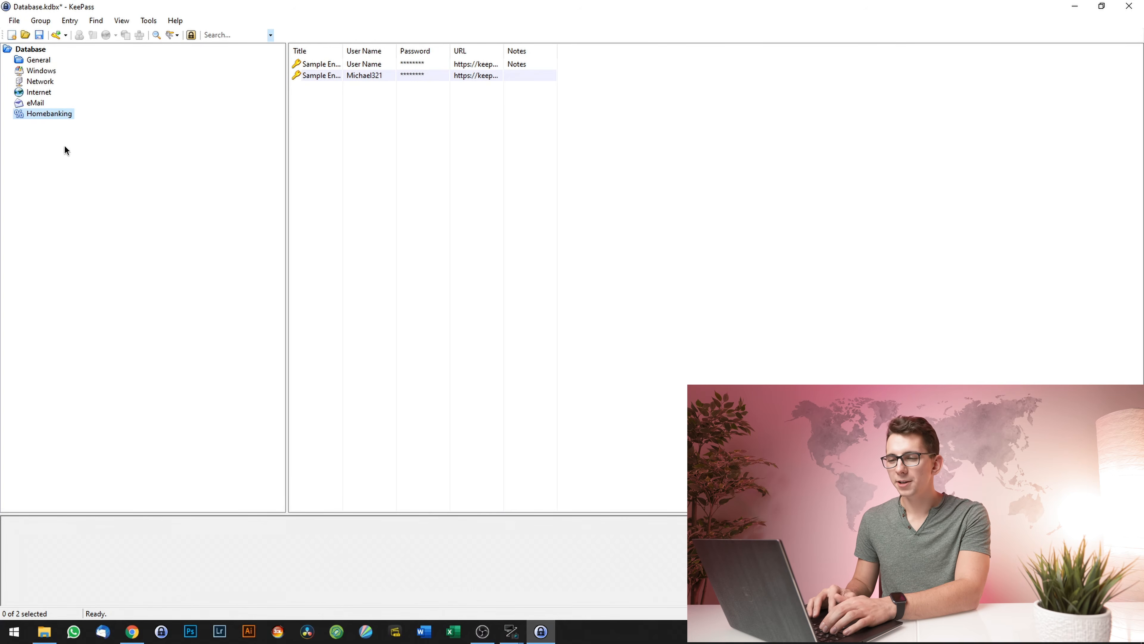
{"action": "right_click", "coordinate": [44, 142]}
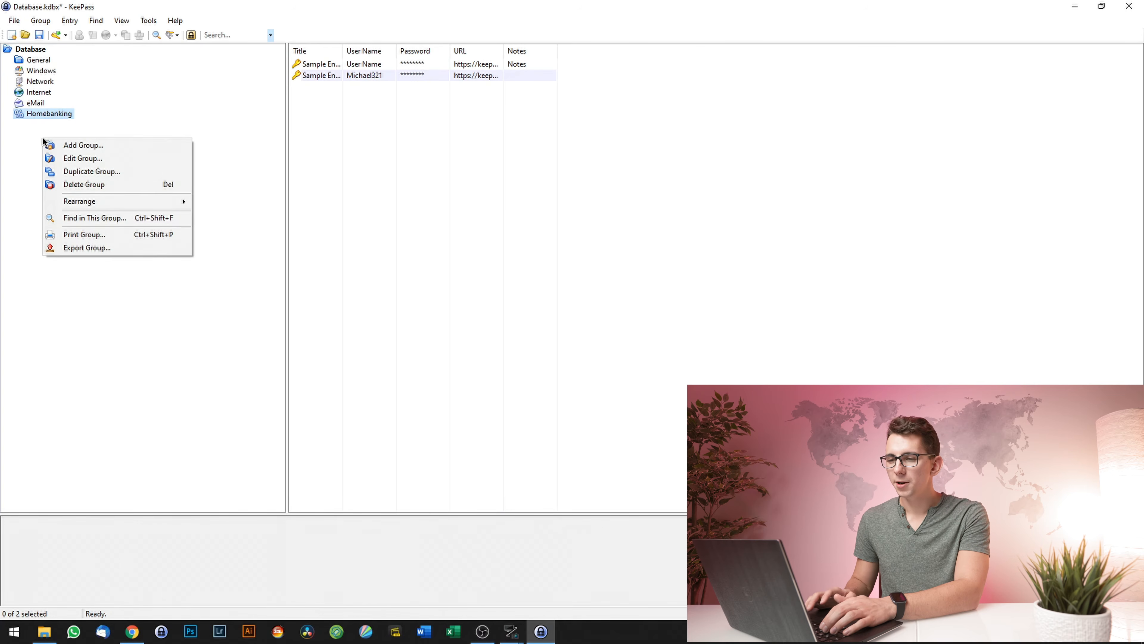
{"action": "left_click", "coordinate": [89, 144]}
{"action": "type", "text": "Test"}
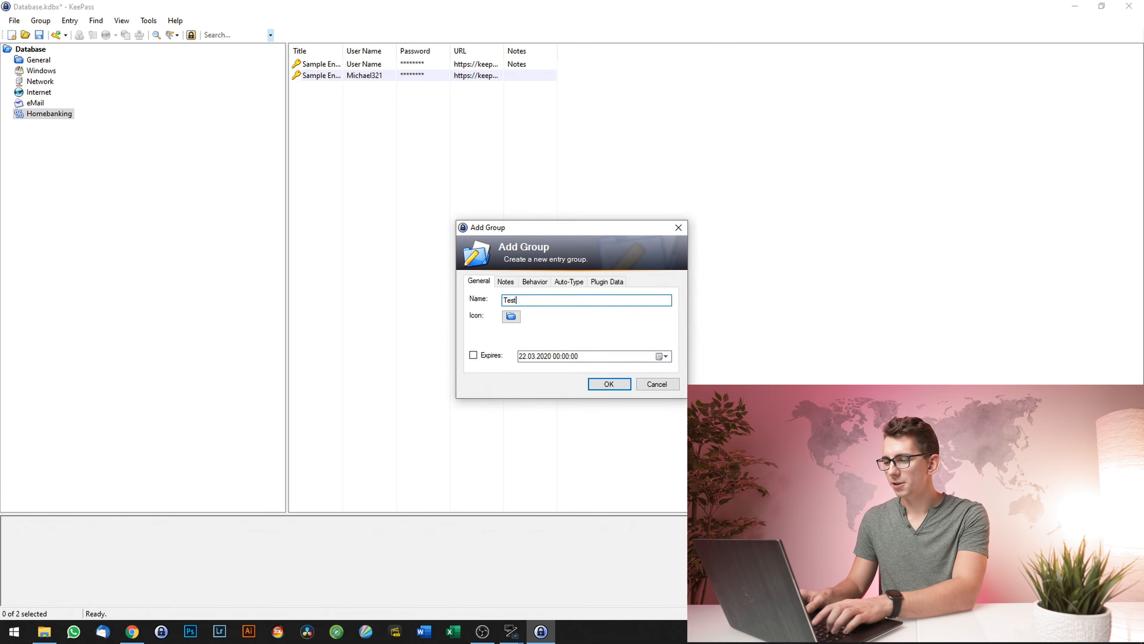
{"action": "key", "text": "Return"}
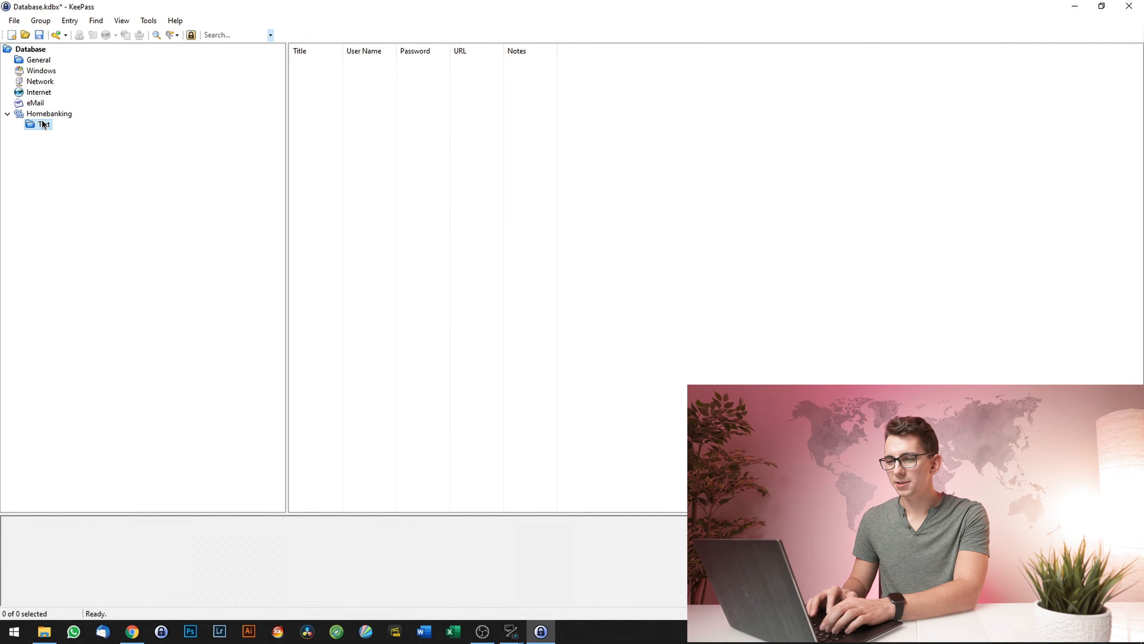
- Move the Test group to the database's top level and reorder it with Alt+Up/Down
{"action": "left_click_drag", "start_coordinate": [41, 123], "coordinate": [34, 51]}
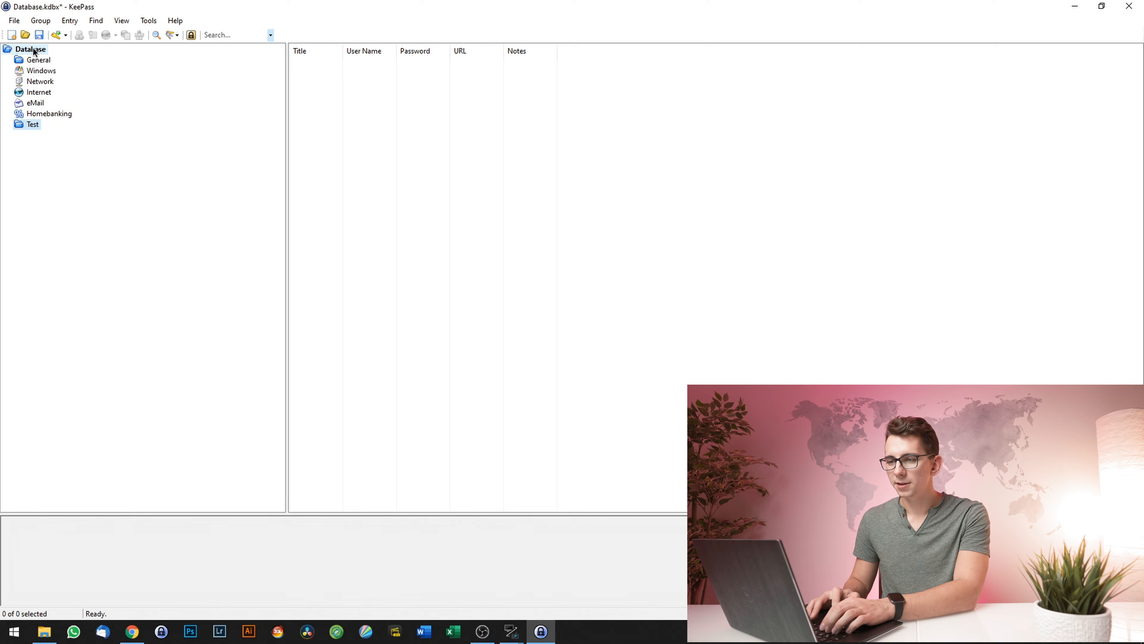
{"action": "key", "text": "alt"}
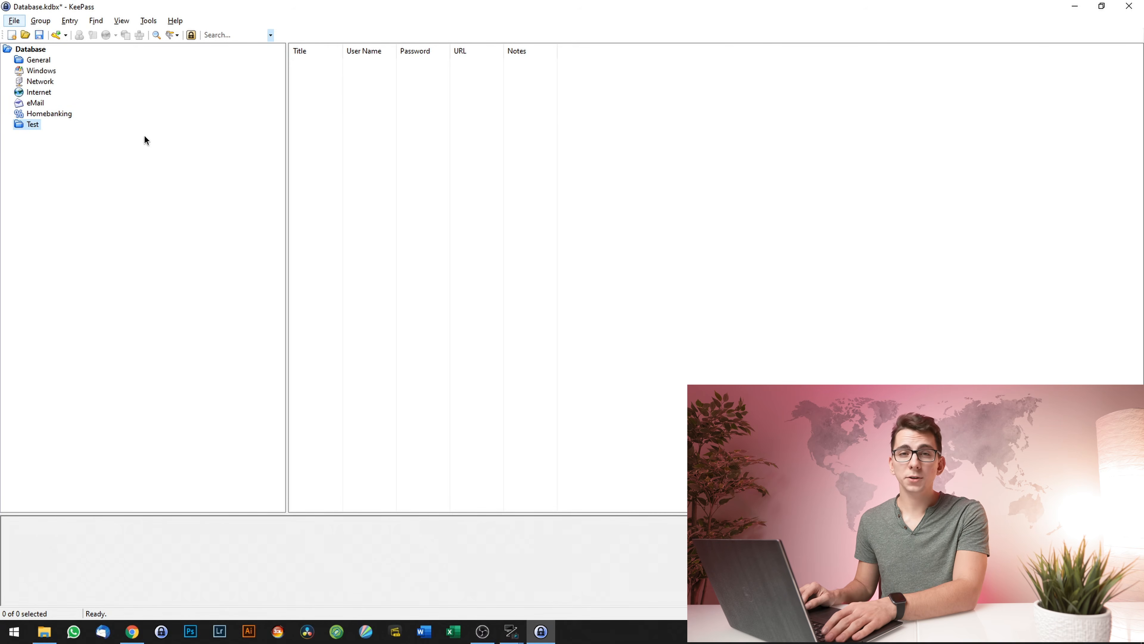
{"action": "key", "text": "alt"}
{"action": "key", "text": "alt+Up"}
{"action": "key", "text": "alt+Up"}
{"action": "key", "text": "alt+Up"}
{"action": "key", "text": "alt+Up"}
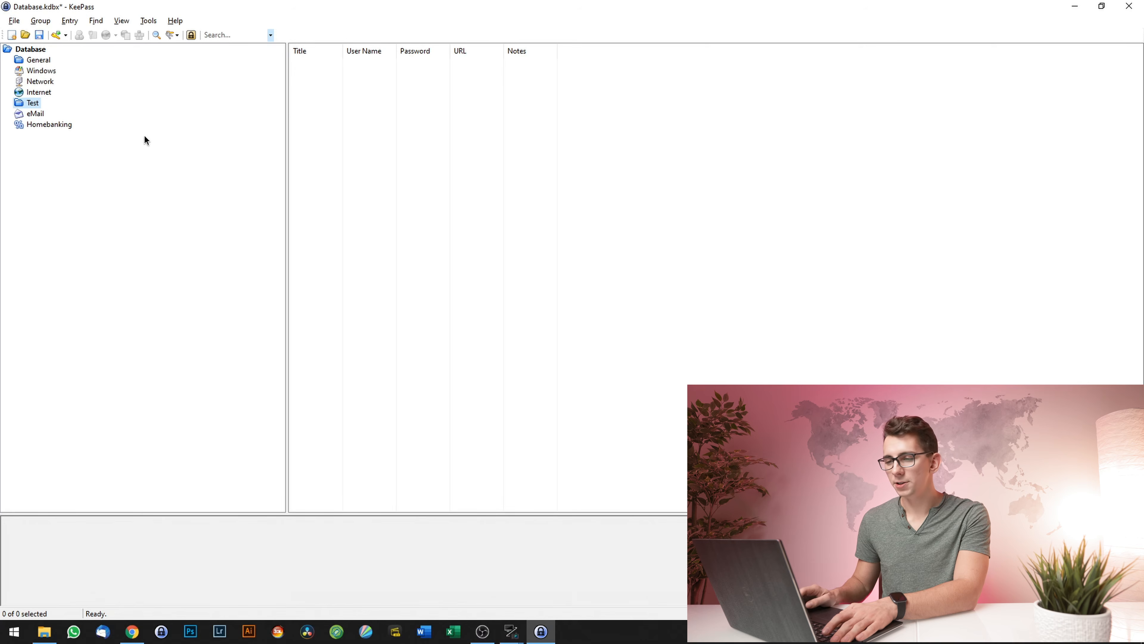
{"action": "key", "text": "alt+Down"}
{"action": "key", "text": "alt+Down"}
{"action": "key", "text": "alt+Down"}
{"action": "key", "text": "alt+Down"}
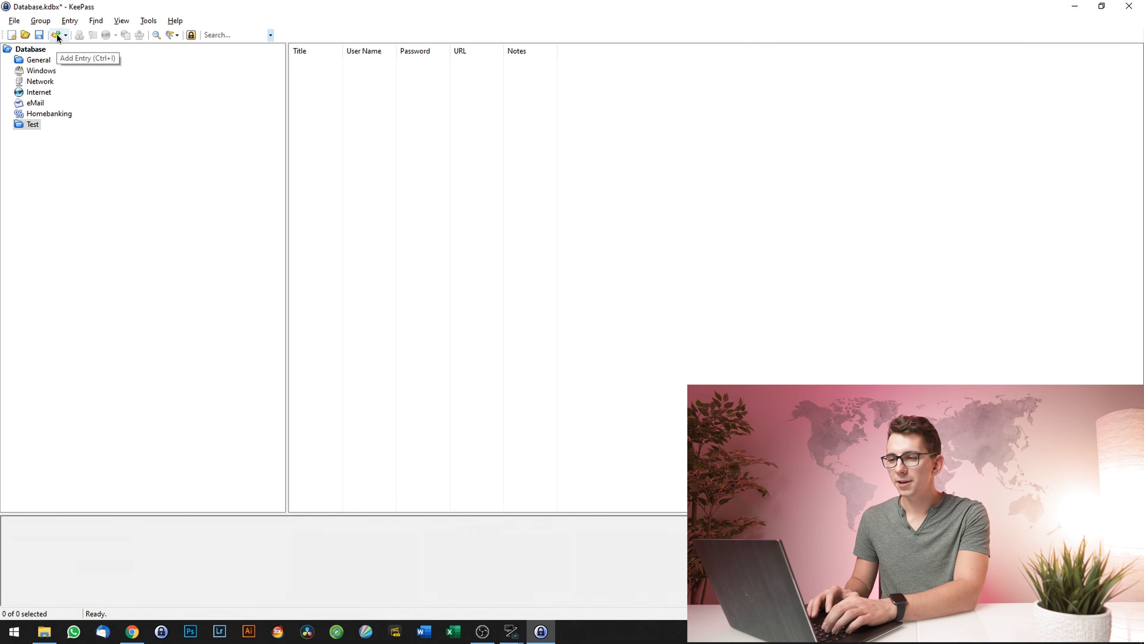
- Create a new Test-group entry titled Notepad and inspect its auto-generated password
{"action": "key", "text": "ctrl+i"}
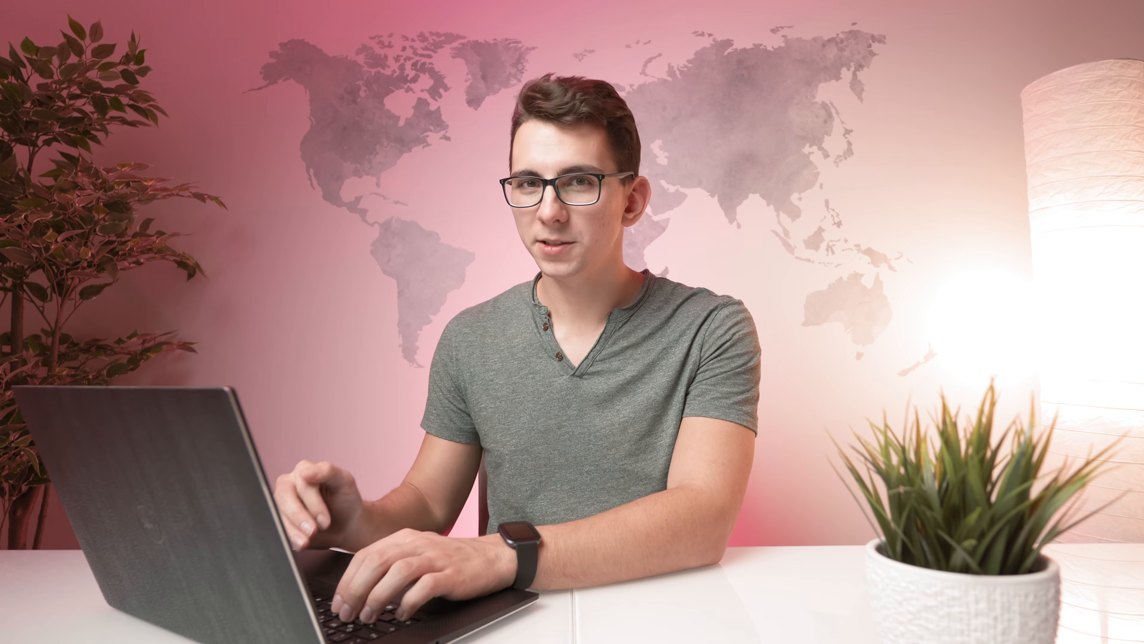
{"action": "type", "text": "Not"}
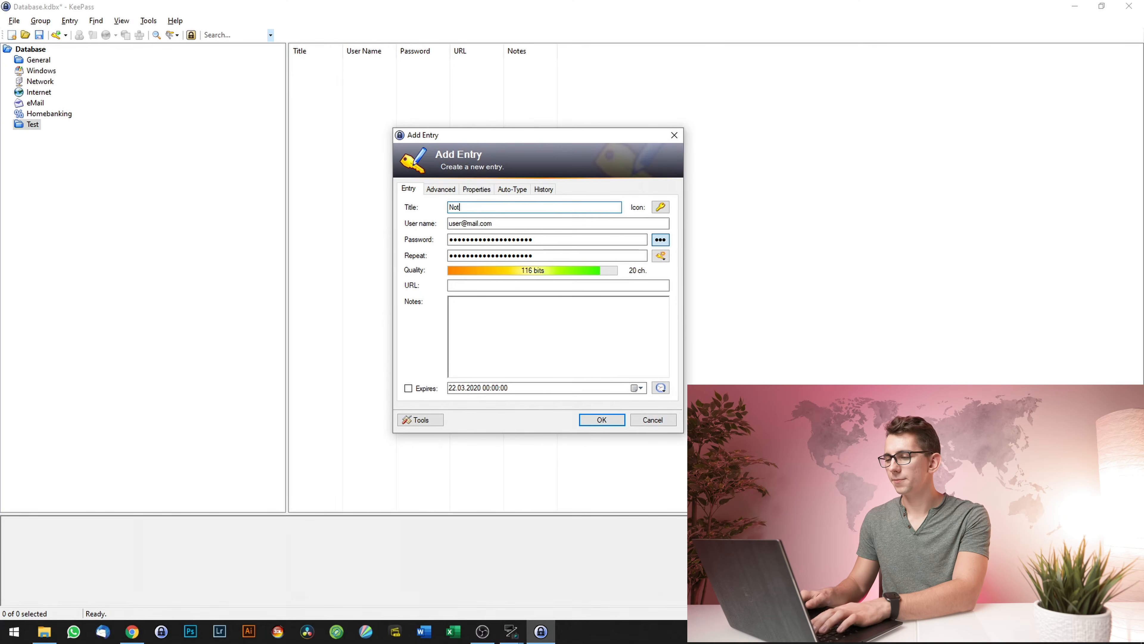
{"action": "type", "text": "epad"}
{"action": "key", "text": "Tab"}
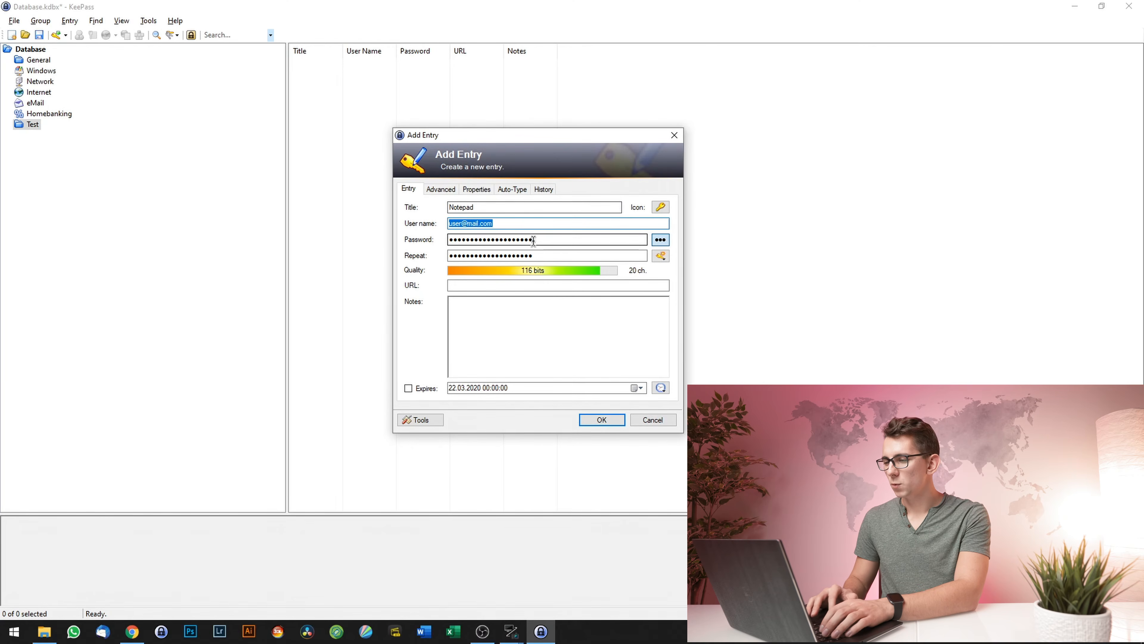
{"action": "left_click", "coordinate": [660, 240]}
{"action": "left_click", "coordinate": [548, 239]}
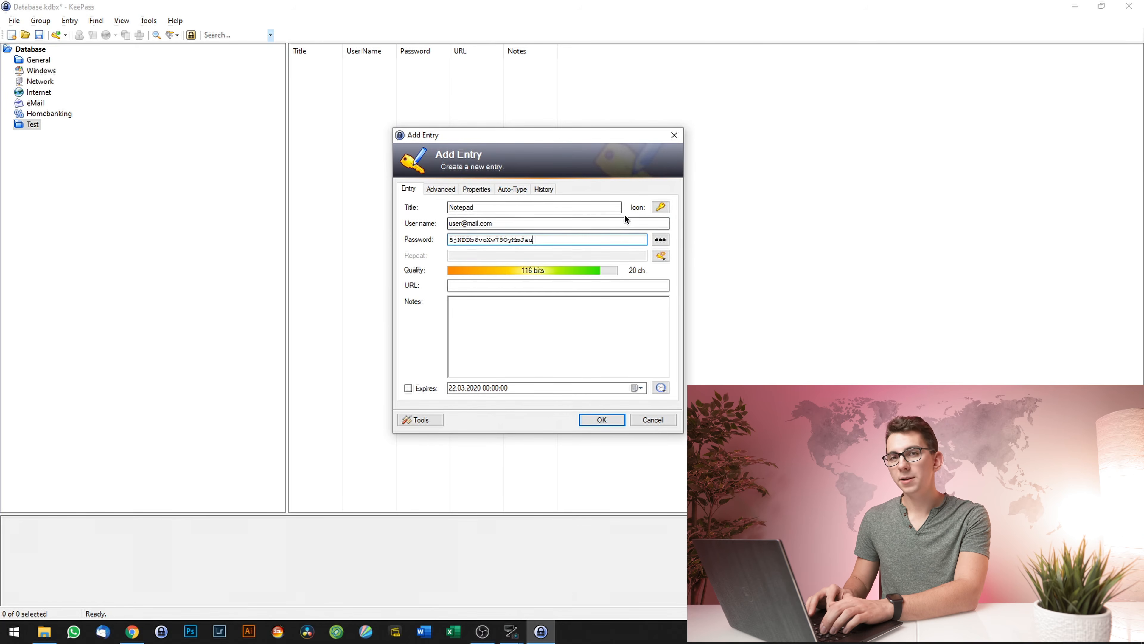
{"action": "left_click", "coordinate": [660, 240]}
{"action": "left_click", "coordinate": [660, 256]}
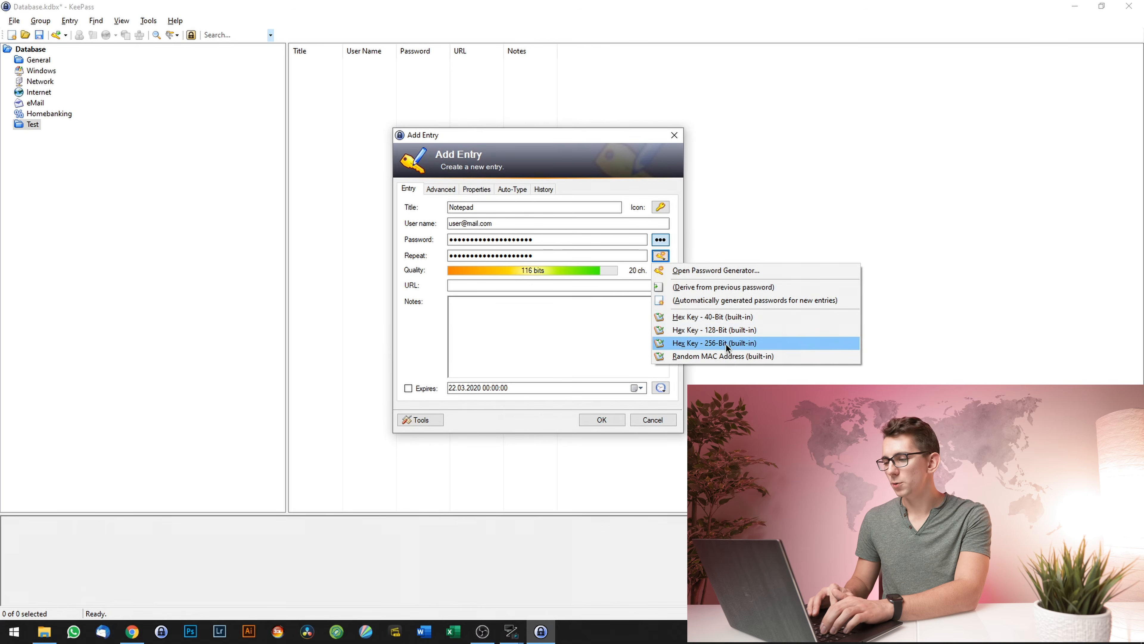
- Set the generator to 30 characters with extra characters, each character at most once
{"action": "left_click", "coordinate": [726, 270]}
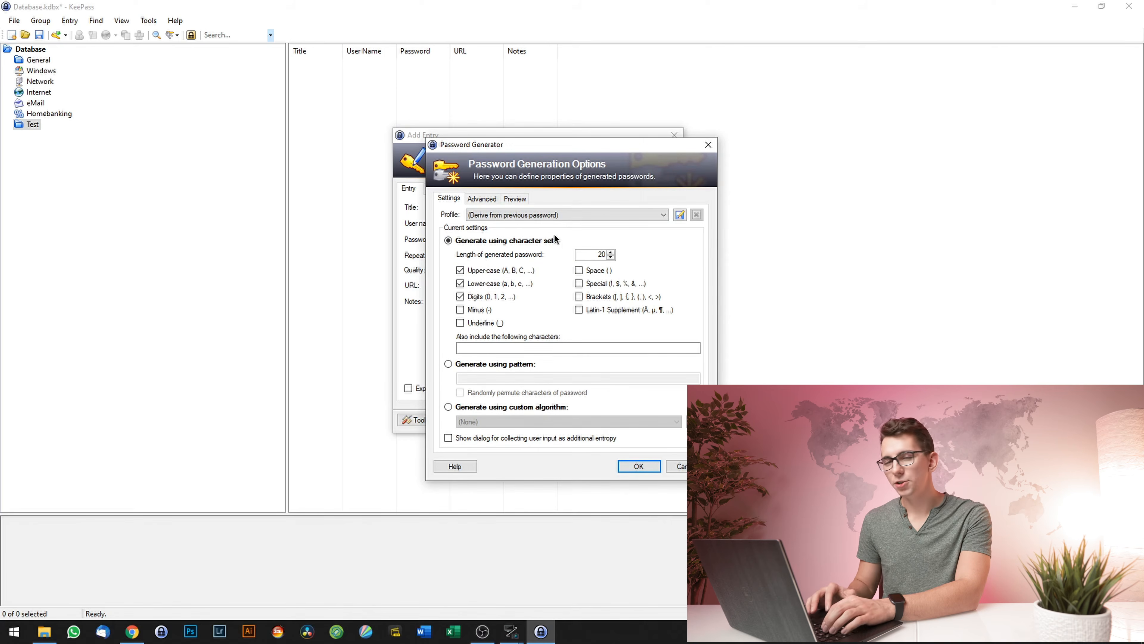
{"action": "left_click", "coordinate": [586, 255]}
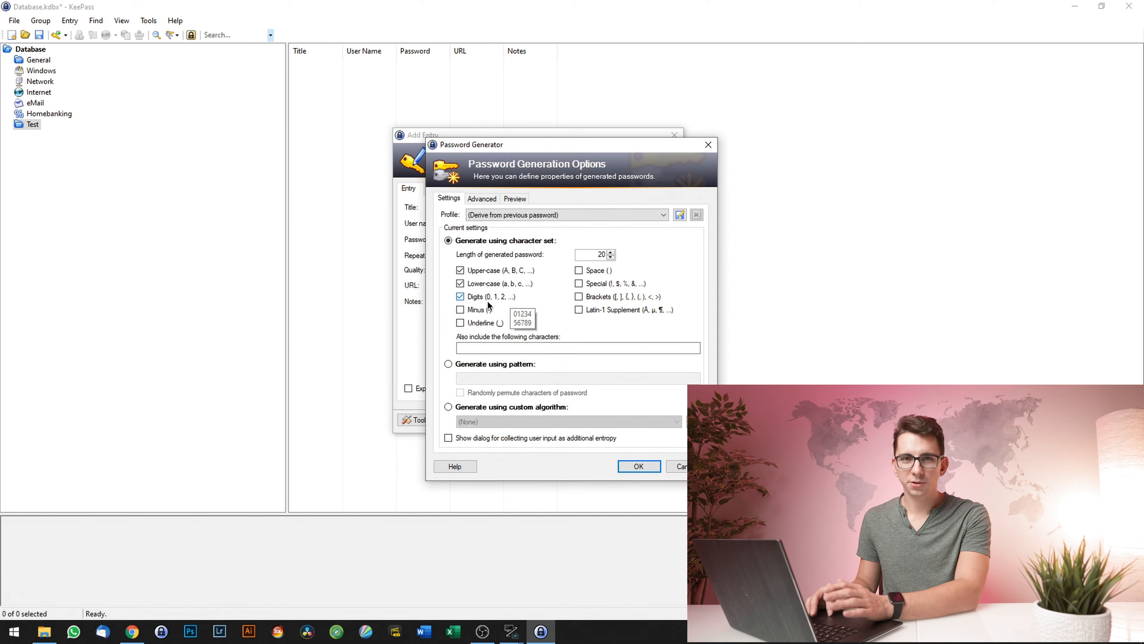
{"action": "key", "text": "shift+End"}
{"action": "type", "text": "30"}
{"action": "key", "text": "Tab"}
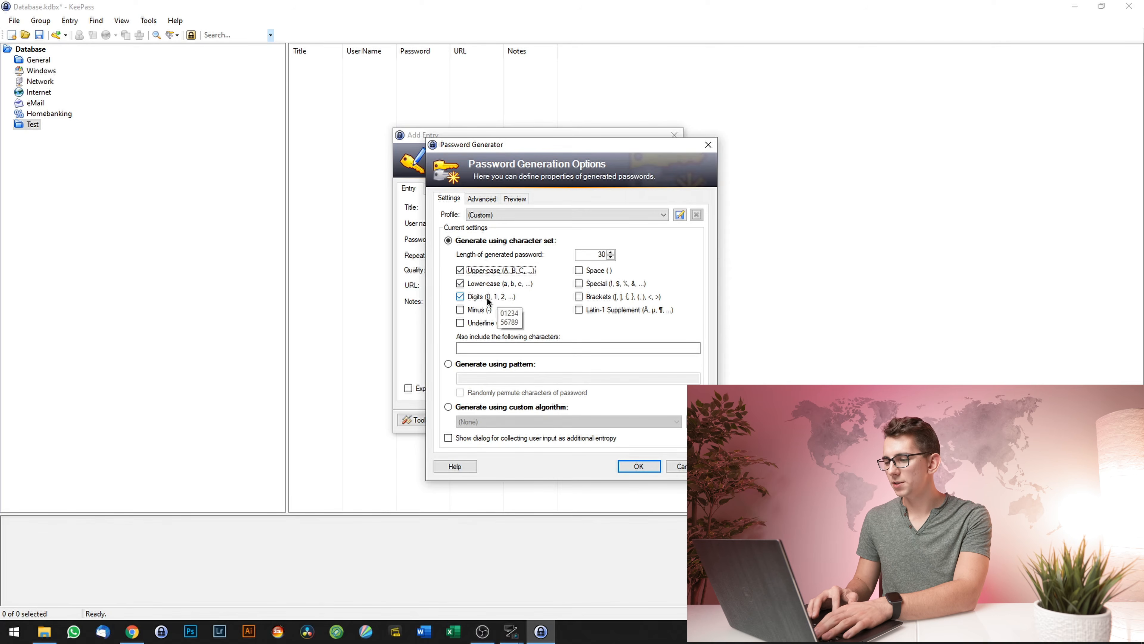
{"action": "left_click", "coordinate": [493, 347]}
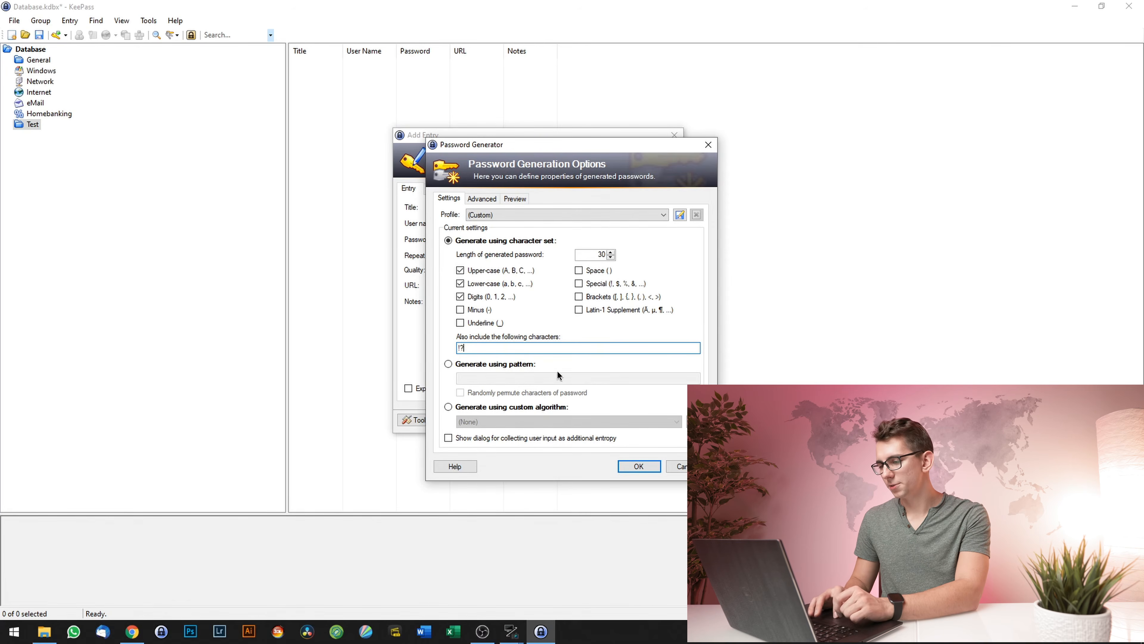
{"action": "left_click", "coordinate": [482, 199]}
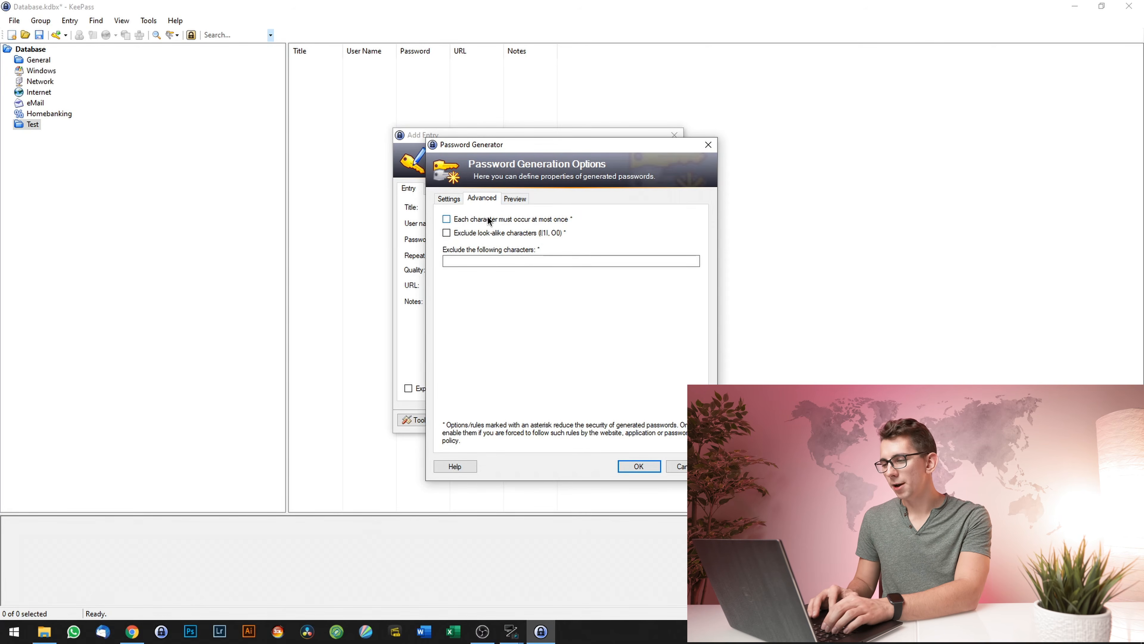
{"action": "left_click", "coordinate": [450, 221]}
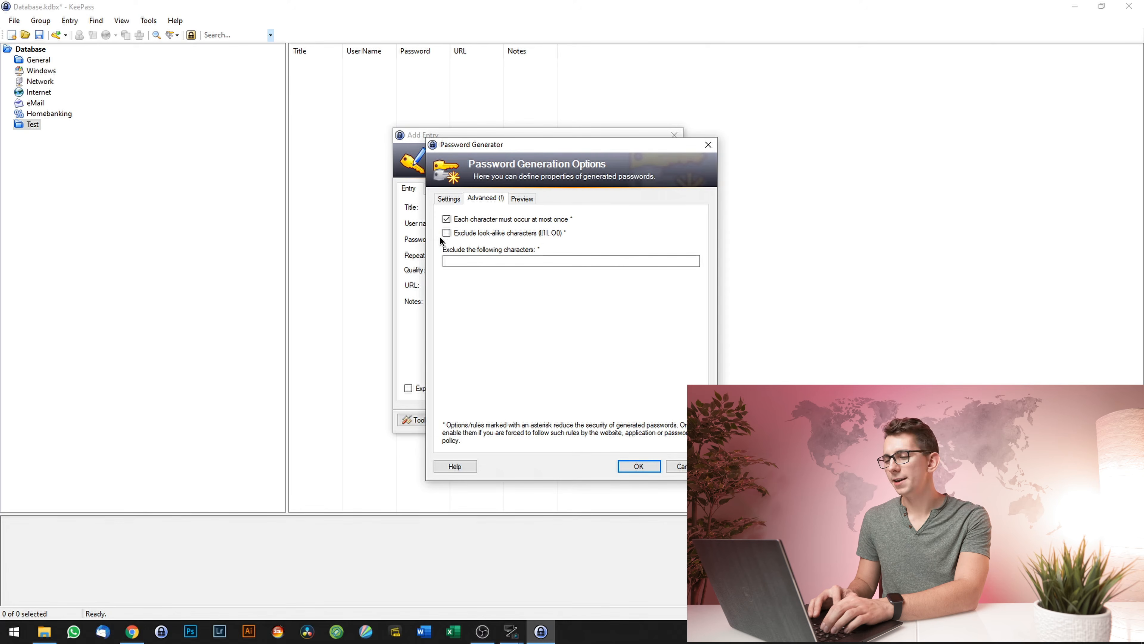
{"action": "left_click", "coordinate": [523, 199]}
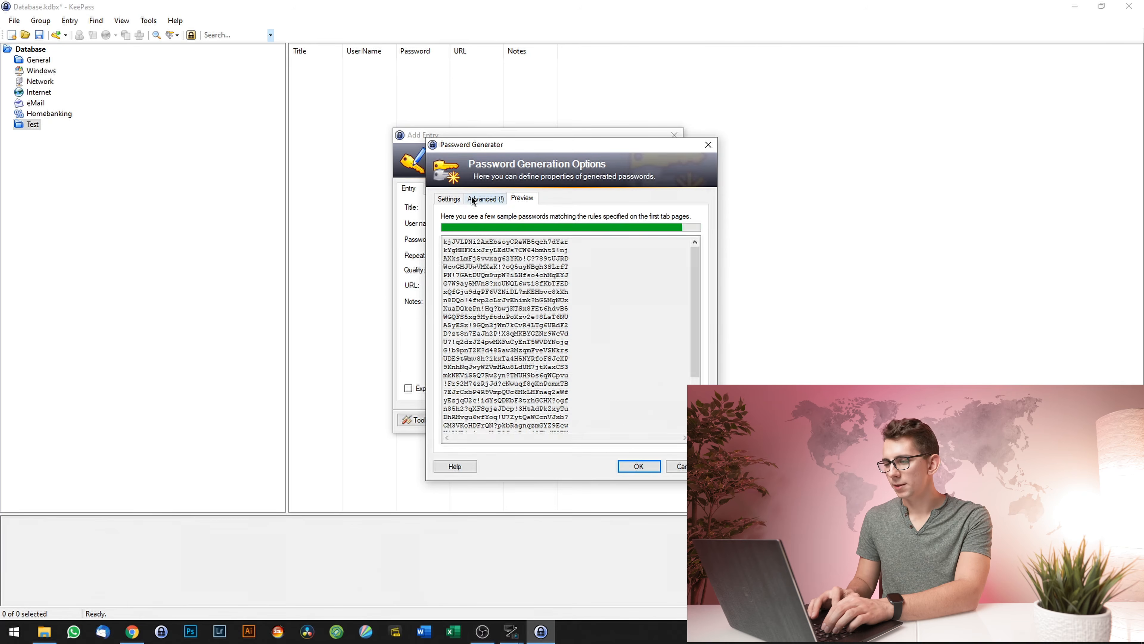
{"action": "left_click", "coordinate": [449, 200]}
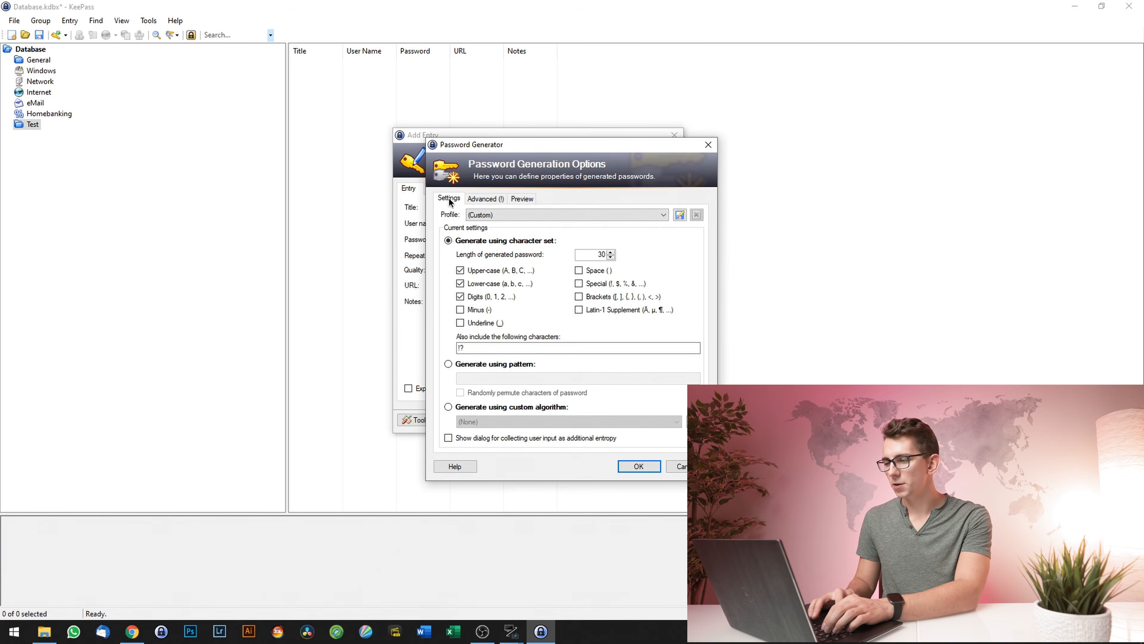
- Save these settings as profile '30 Characters with Letters, Digits & [!,?]'
{"action": "left_click", "coordinate": [679, 215]}
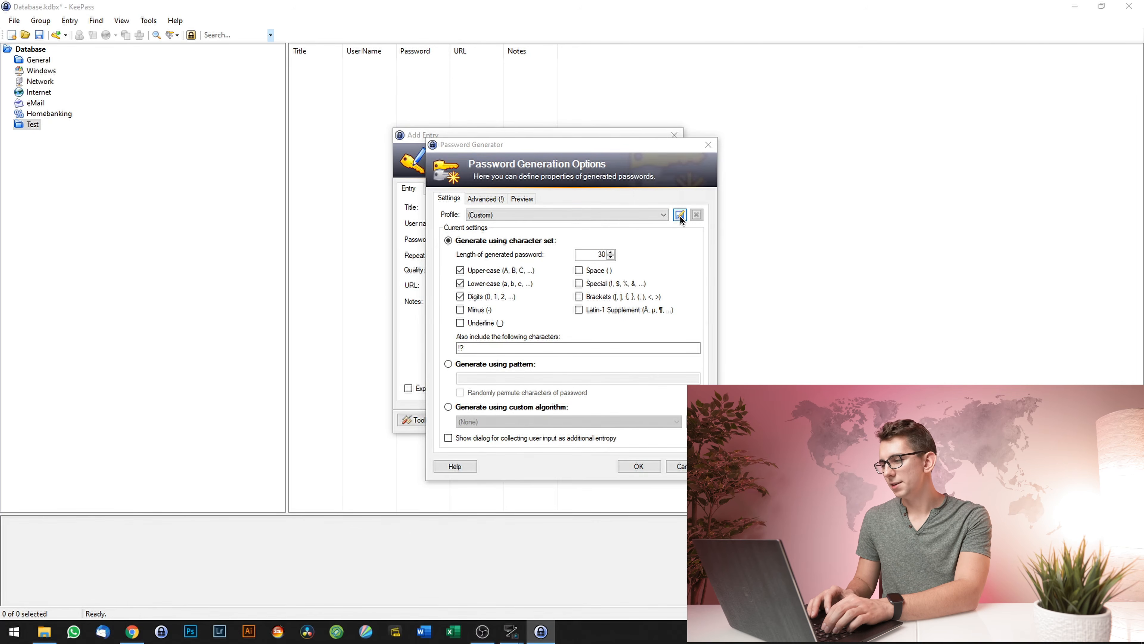
{"action": "type", "text": "30 Characters with Letters, Digits & [!,?"}
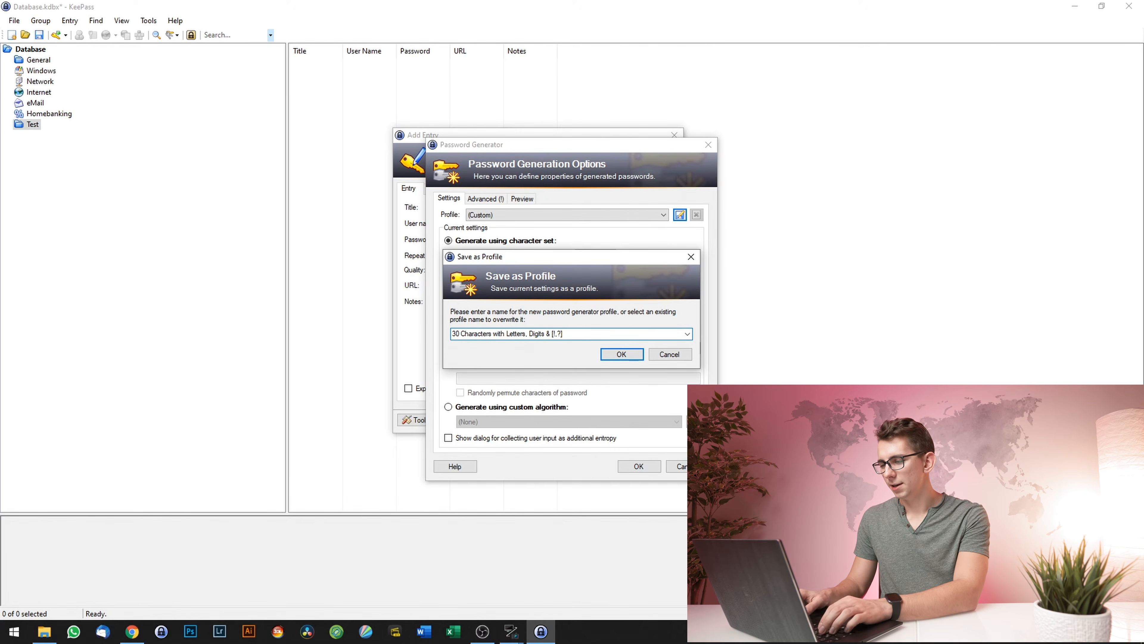
{"action": "left_click", "coordinate": [622, 355]}
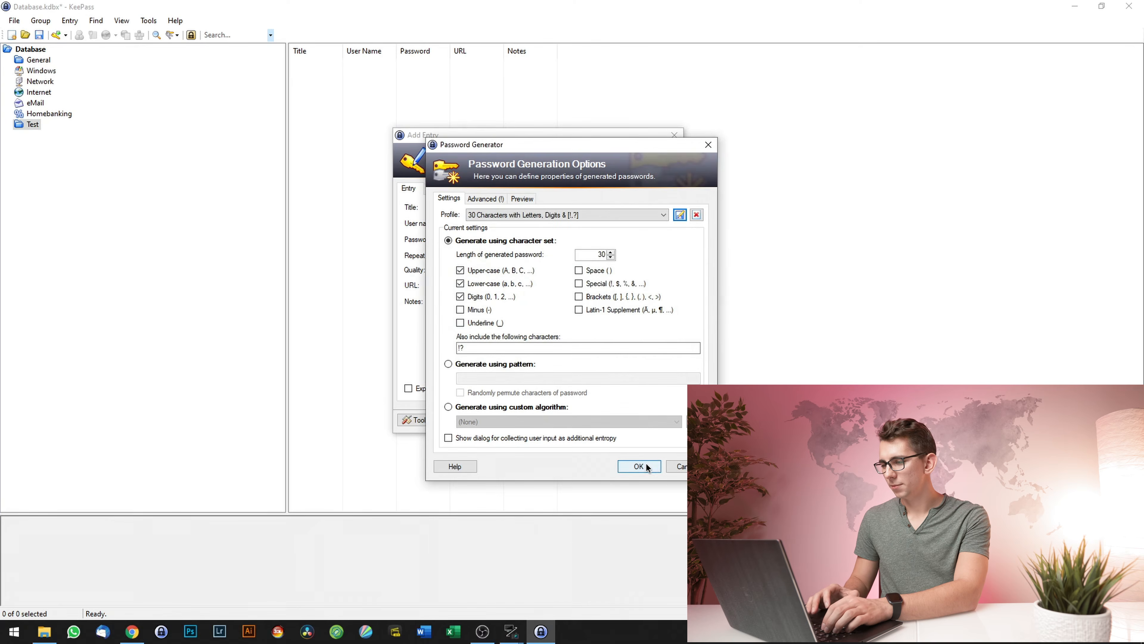
{"action": "left_click", "coordinate": [639, 466]}
{"action": "left_click", "coordinate": [660, 256]}
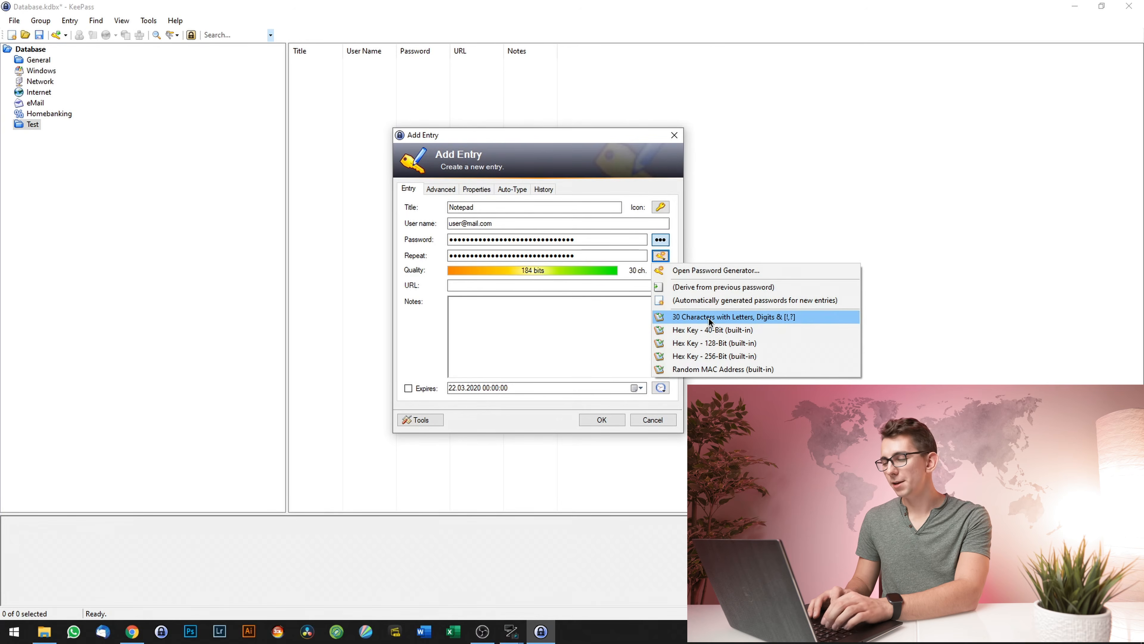
- Generate a new password for the entry from the 30 Characters profile
{"action": "left_click", "coordinate": [710, 318]}
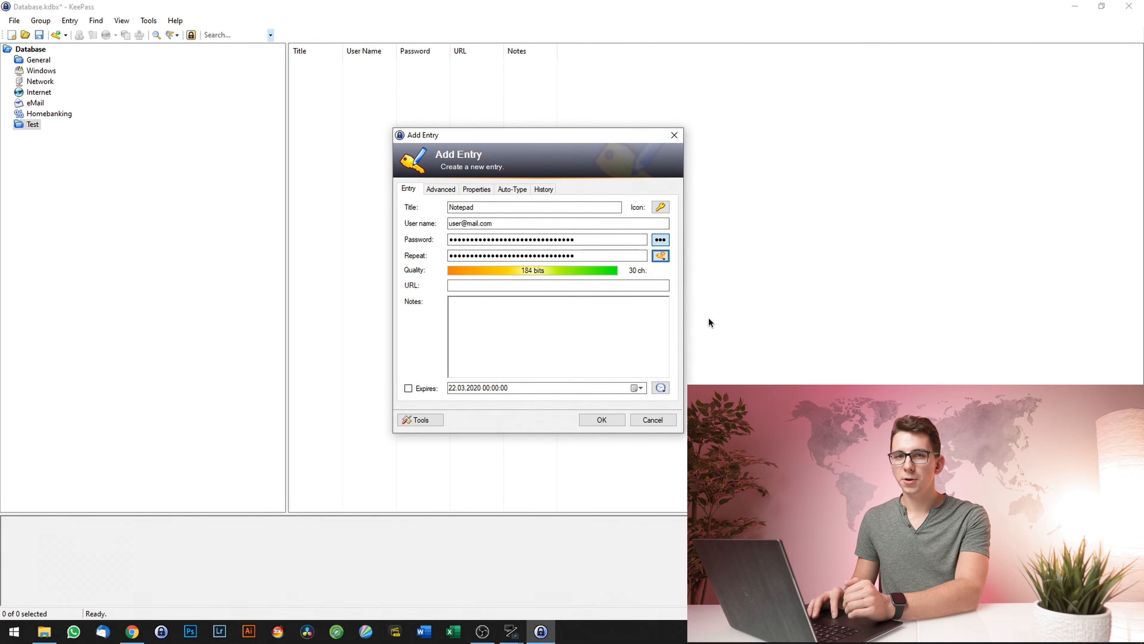
{"action": "left_click", "coordinate": [661, 256]}
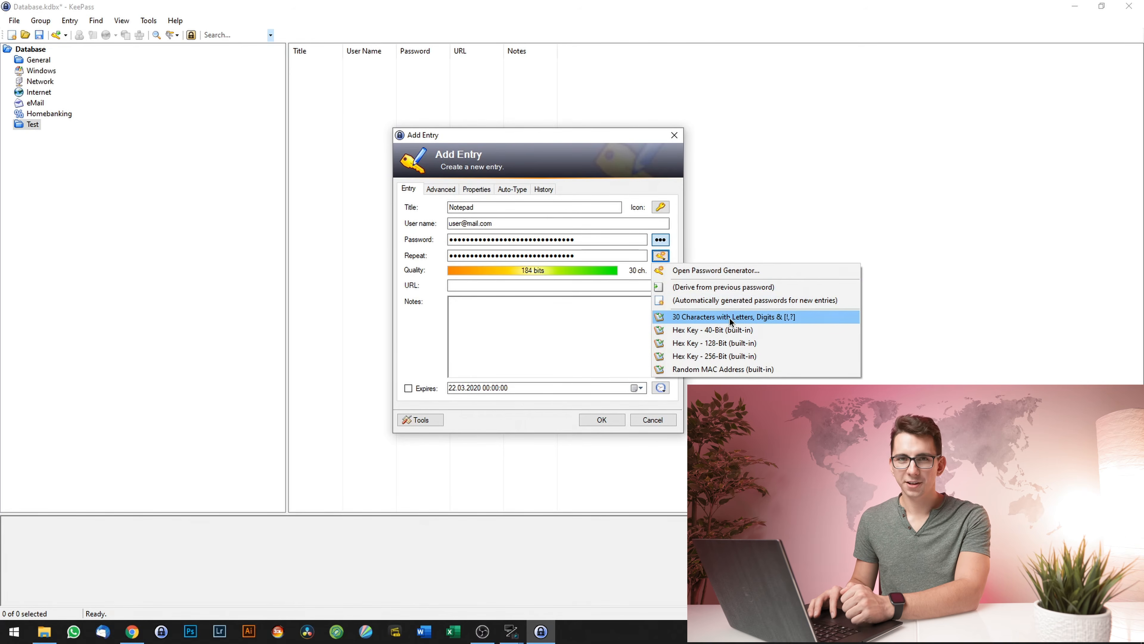
{"action": "left_click", "coordinate": [708, 317]}
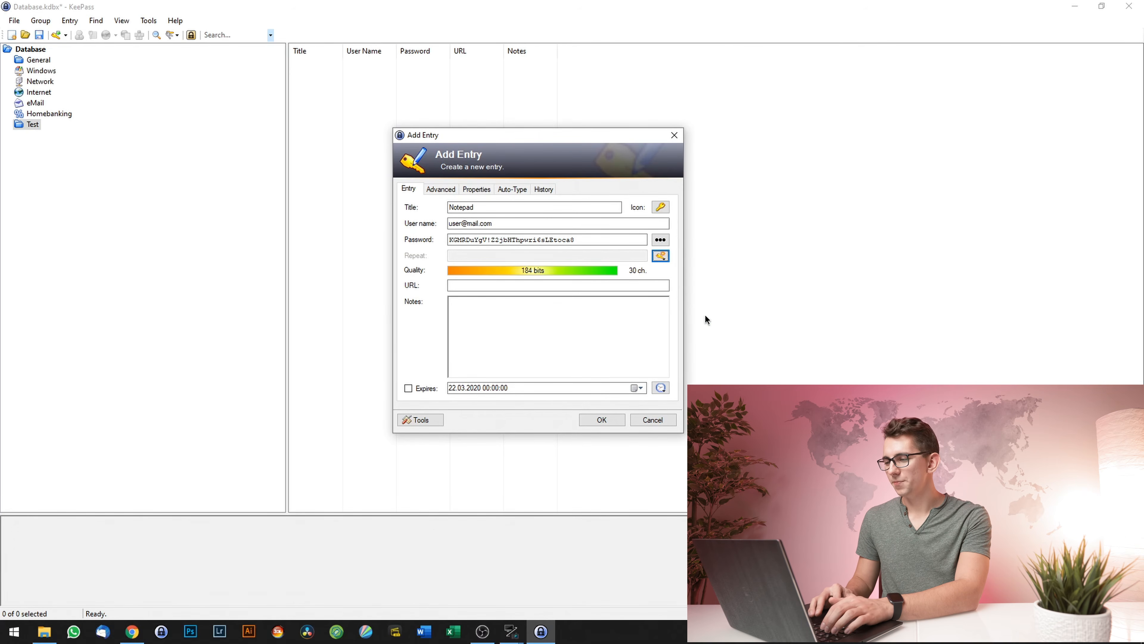
{"action": "left_click", "coordinate": [661, 255]}
{"action": "left_click", "coordinate": [726, 319]}
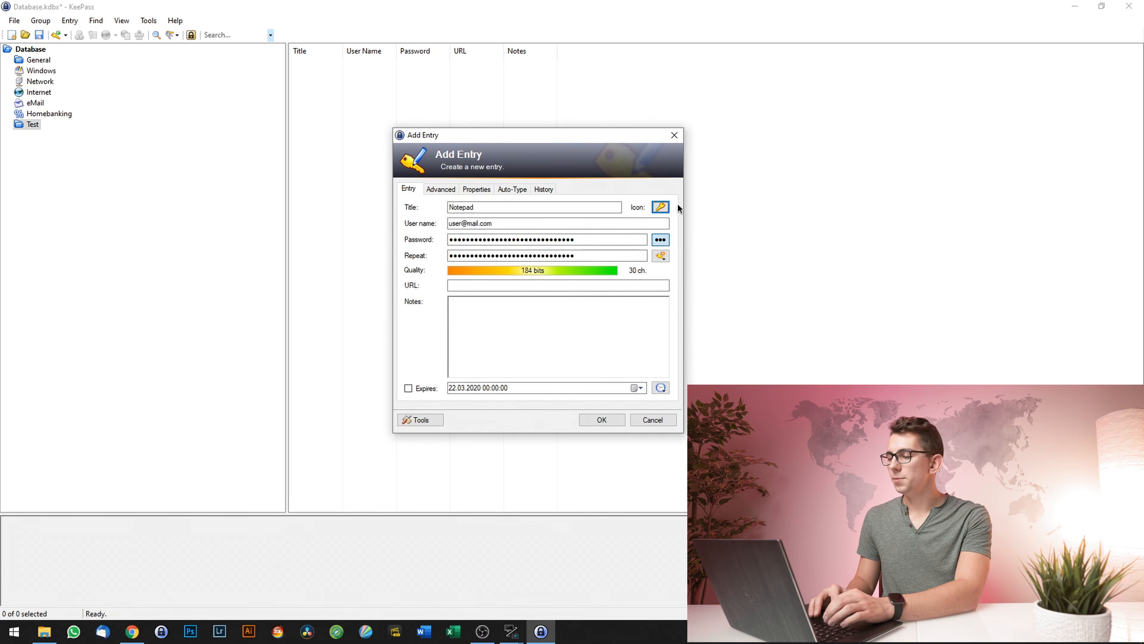
- Explore the custom icon option, then cancel, keeping the entry's default icon
{"action": "left_click", "coordinate": [661, 207]}
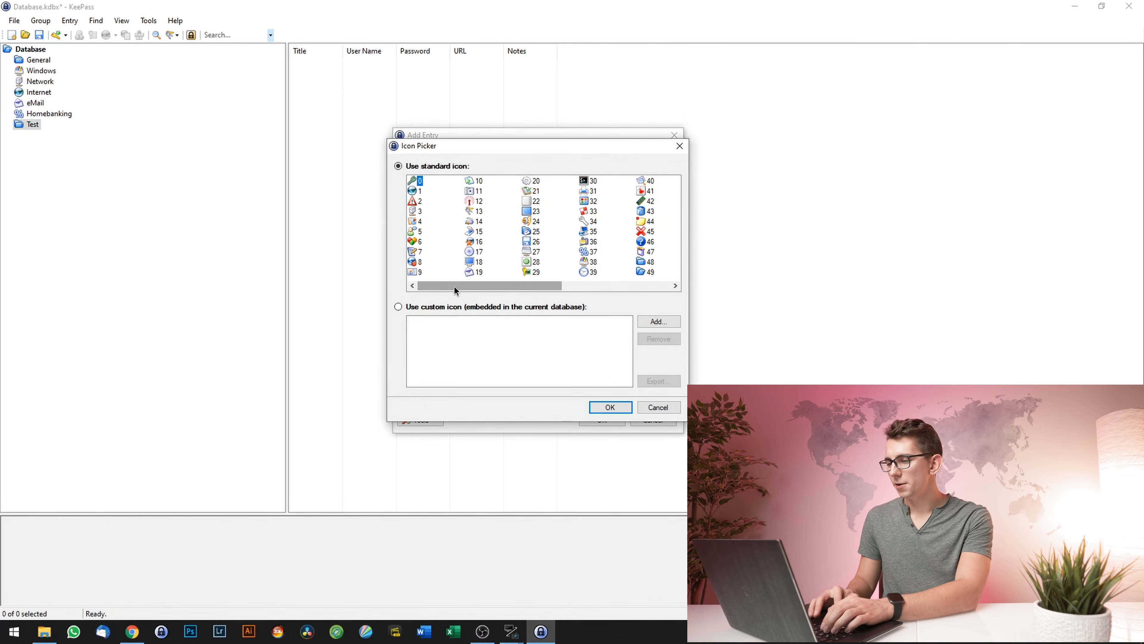
{"action": "scroll", "coordinate": [454, 286], "scroll_direction": "right", "scroll_amount": 2}
{"action": "scroll", "coordinate": [468, 276], "scroll_direction": "left", "scroll_amount": 2}
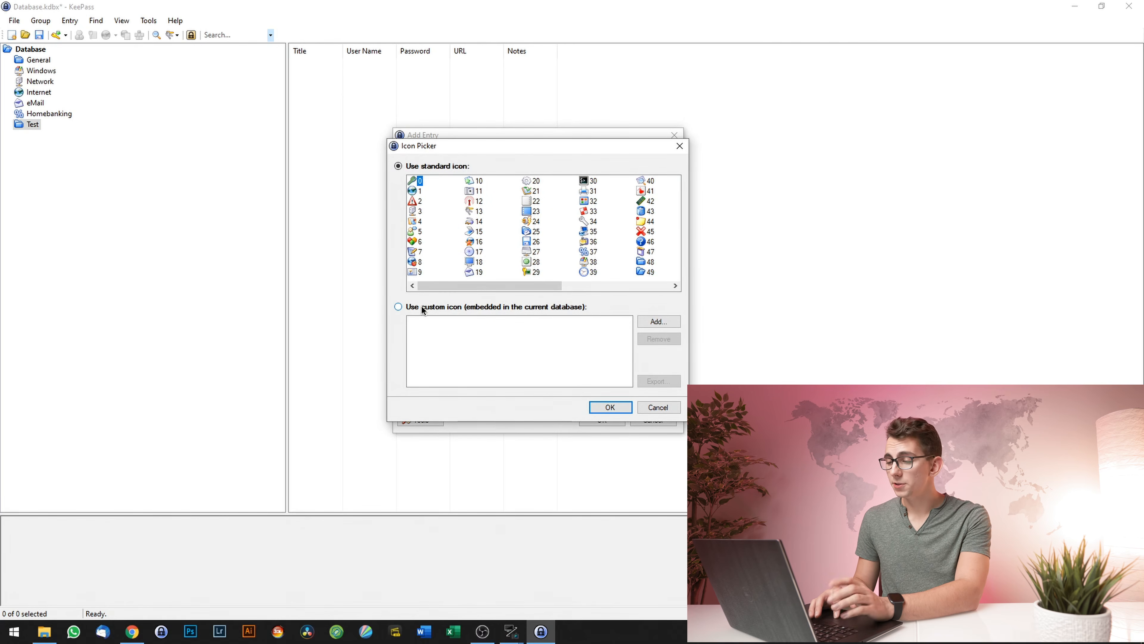
{"action": "left_click", "coordinate": [421, 305]}
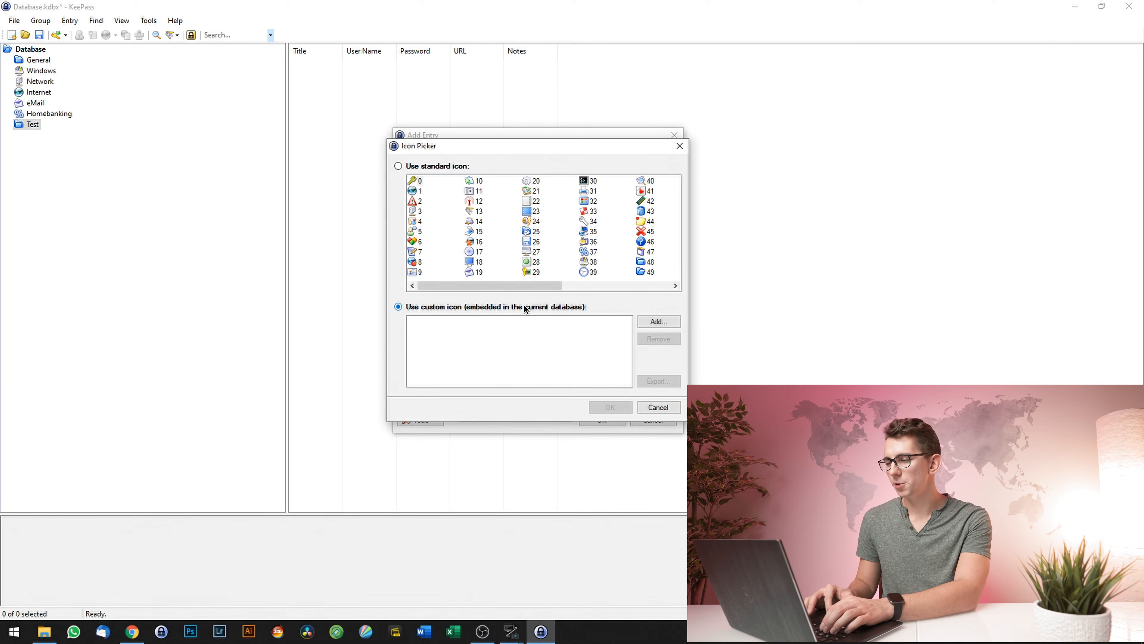
{"action": "left_click", "coordinate": [656, 320]}
{"action": "left_click", "coordinate": [666, 323]}
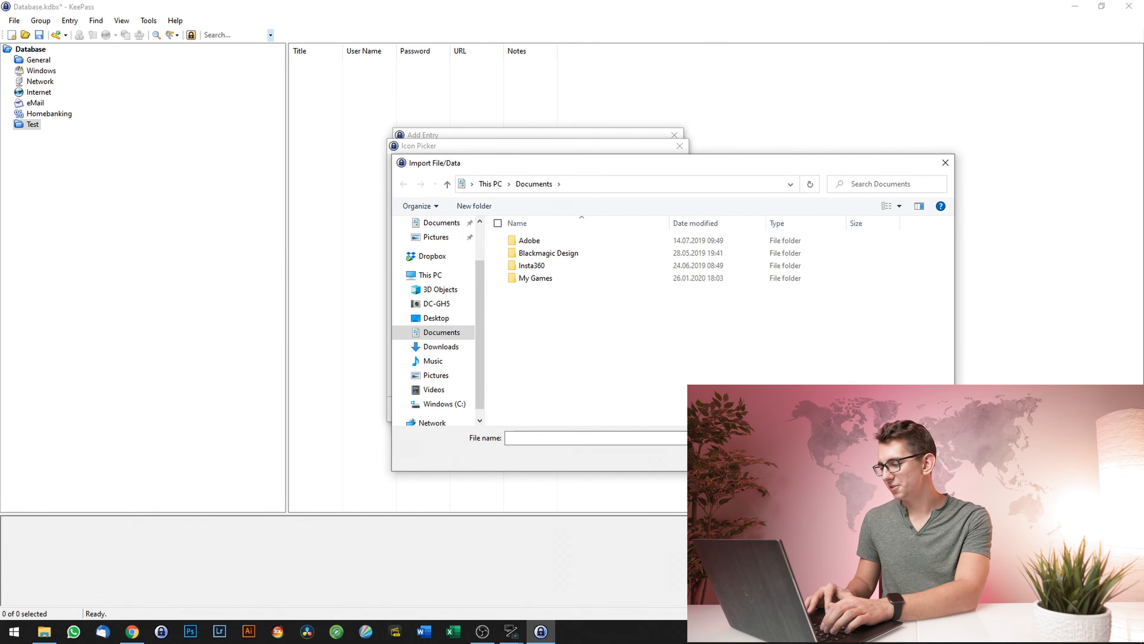
{"action": "key", "text": "Escape"}
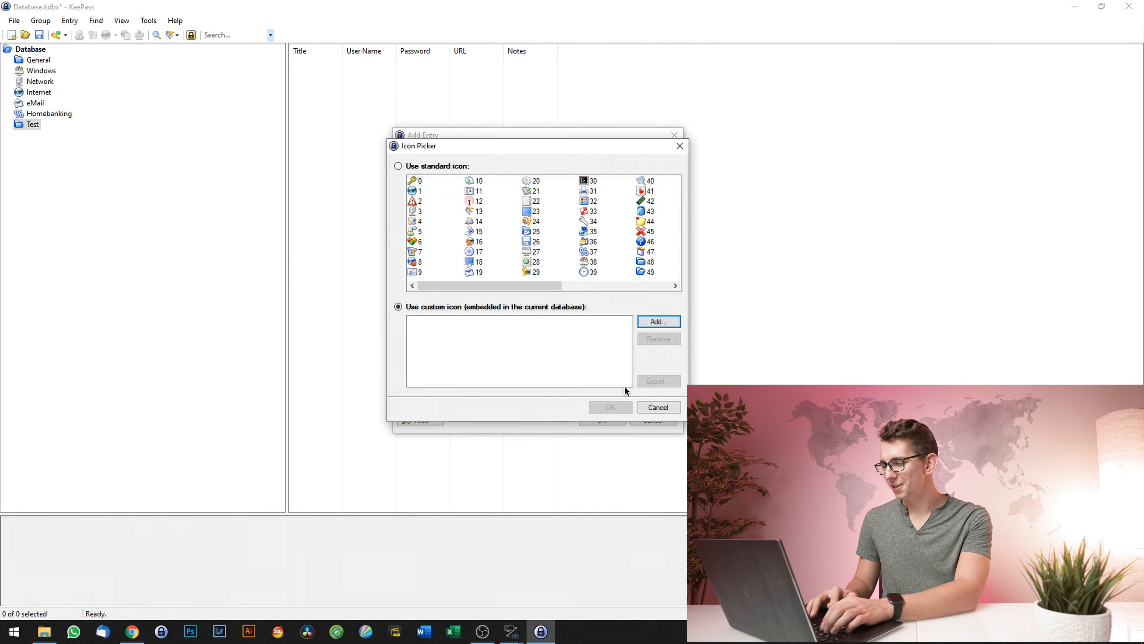
{"action": "left_click", "coordinate": [659, 407]}
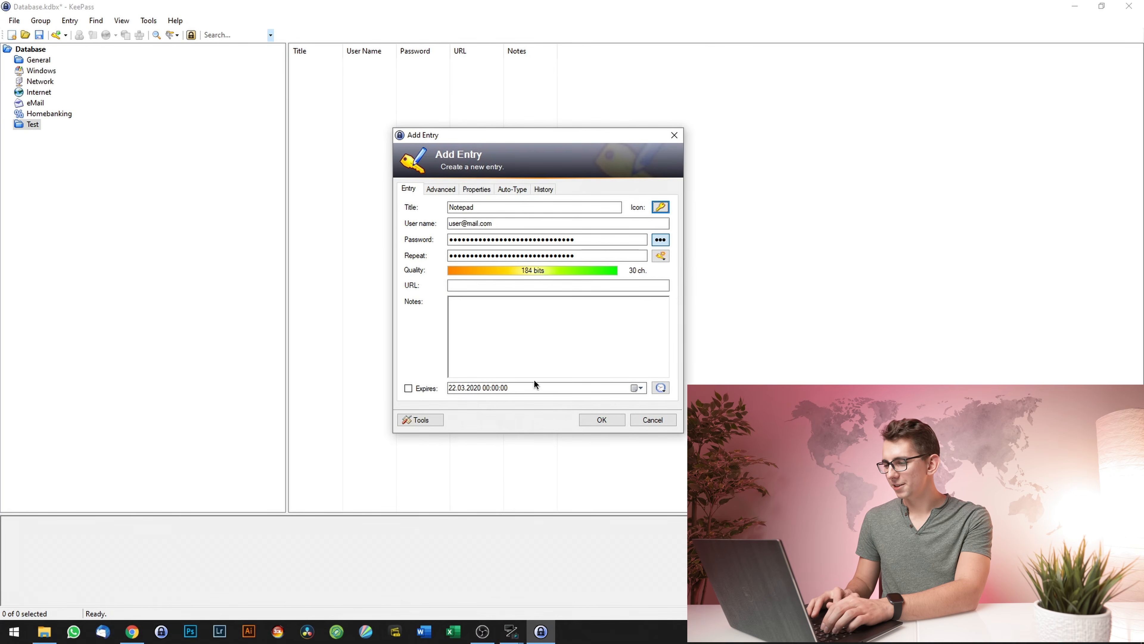
- Try the expiry date calendar and presets, leave Expires unticked, and view the Auto-Type tab
{"action": "left_click", "coordinate": [475, 284]}
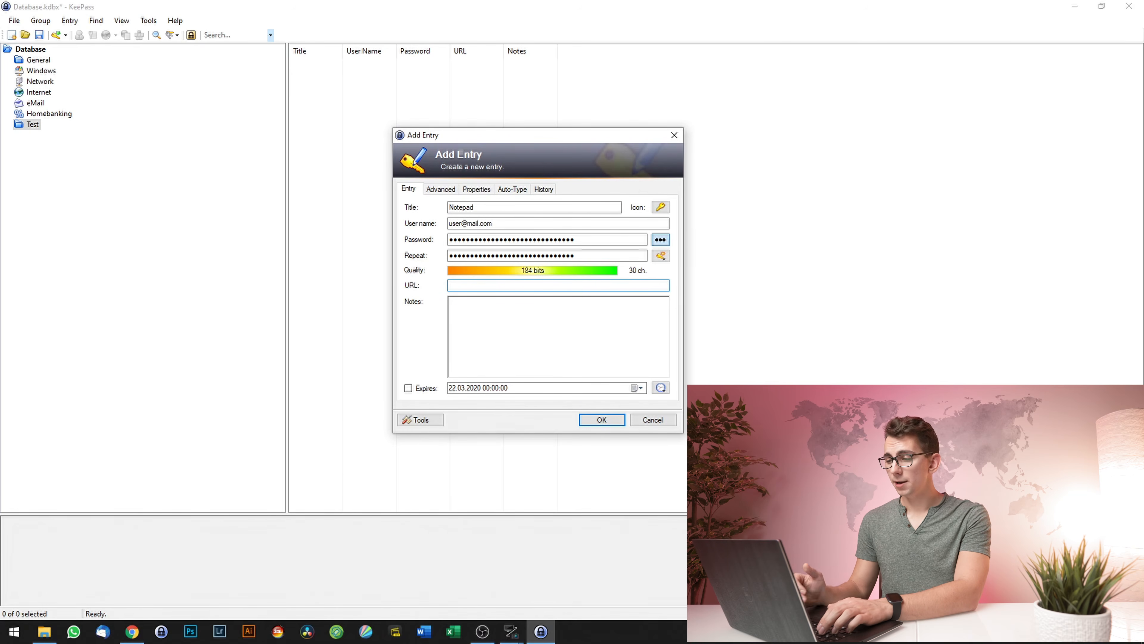
{"action": "left_click", "coordinate": [529, 326]}
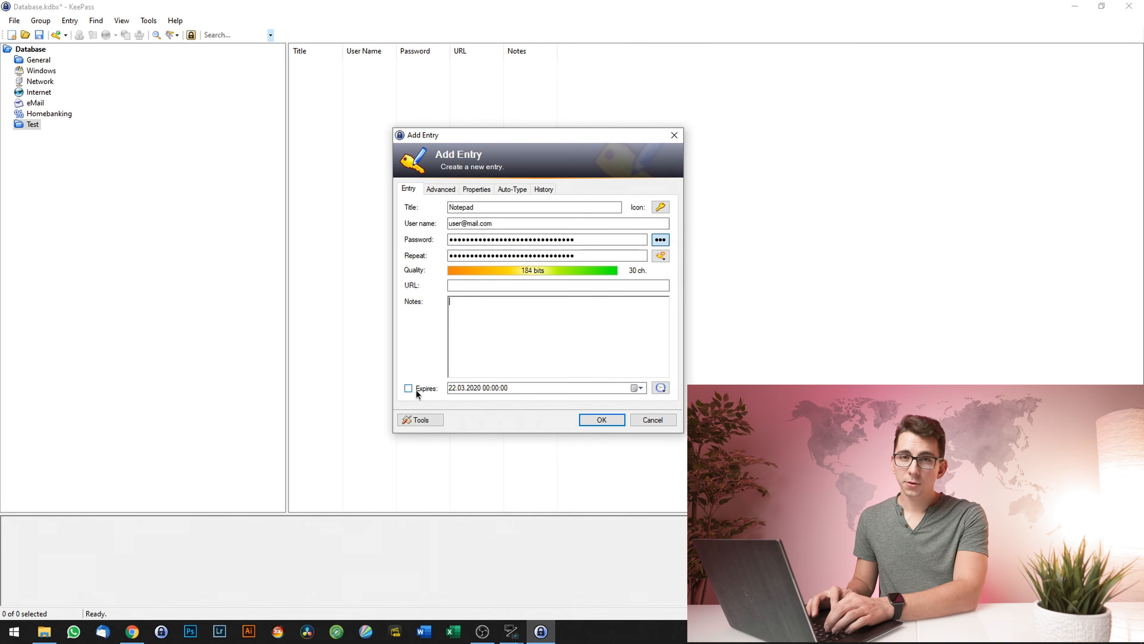
{"action": "left_click", "coordinate": [637, 388]}
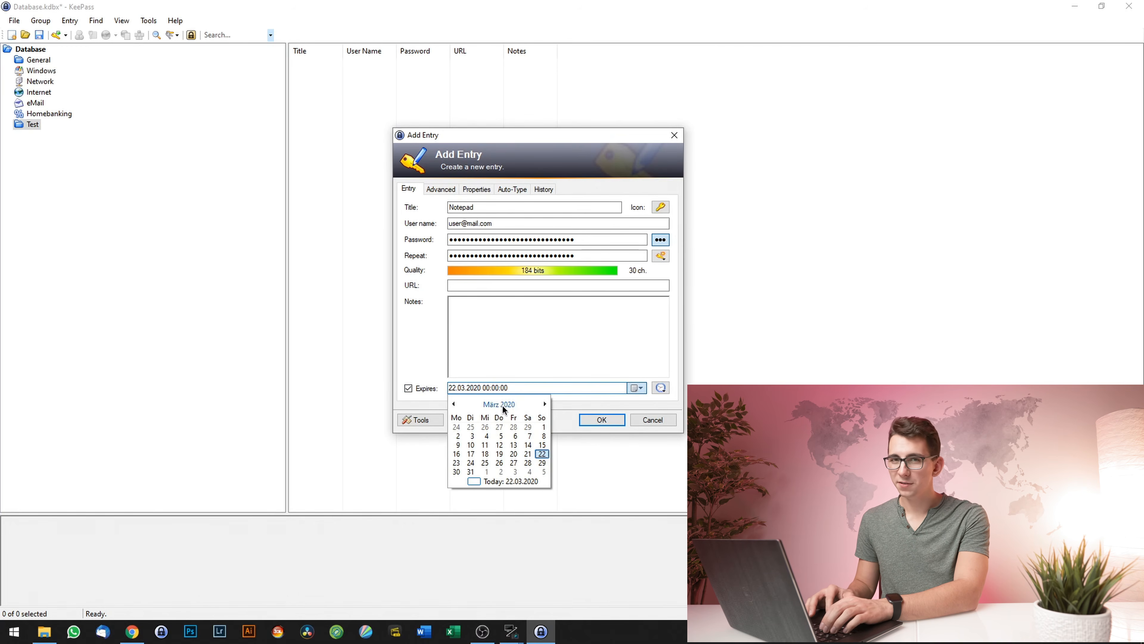
{"action": "left_click", "coordinate": [660, 387]}
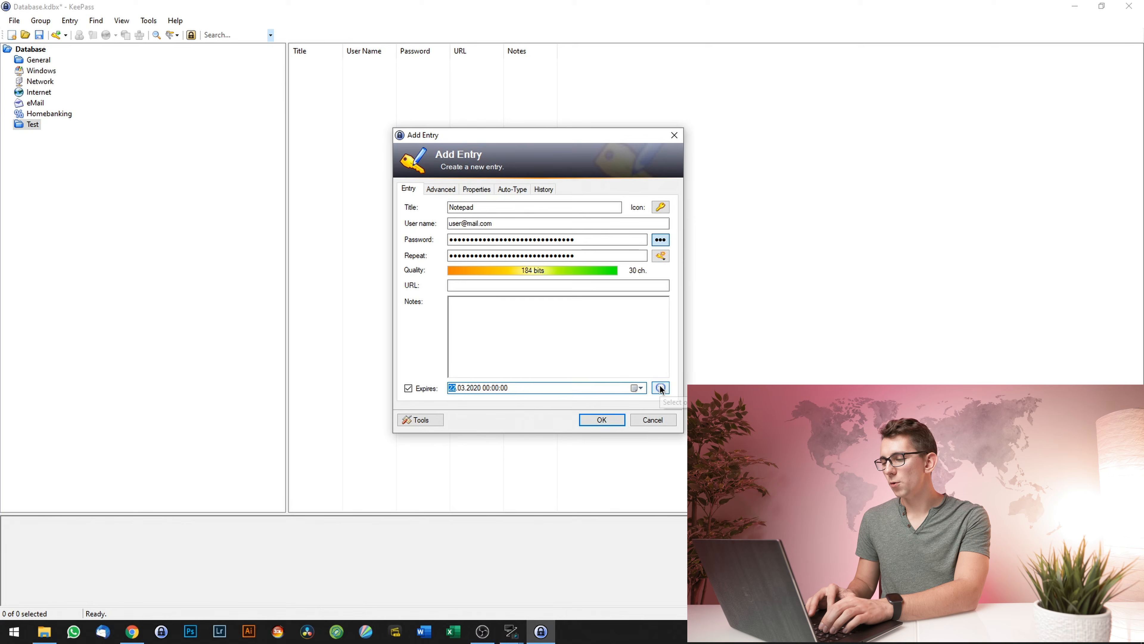
{"action": "left_click", "coordinate": [660, 388]}
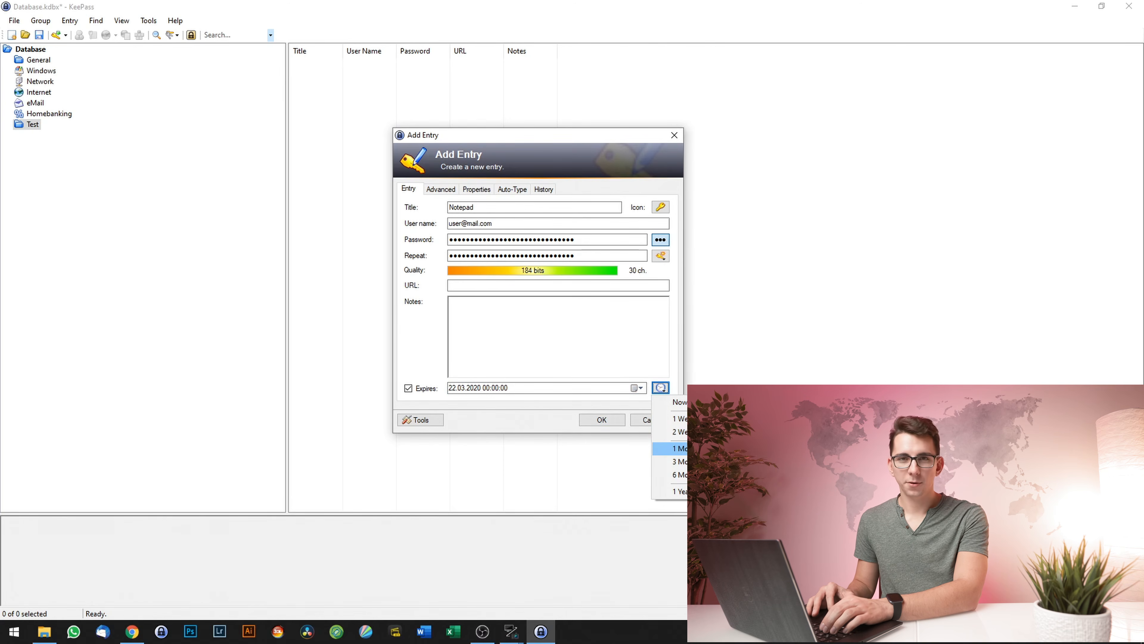
{"action": "left_click", "coordinate": [420, 386]}
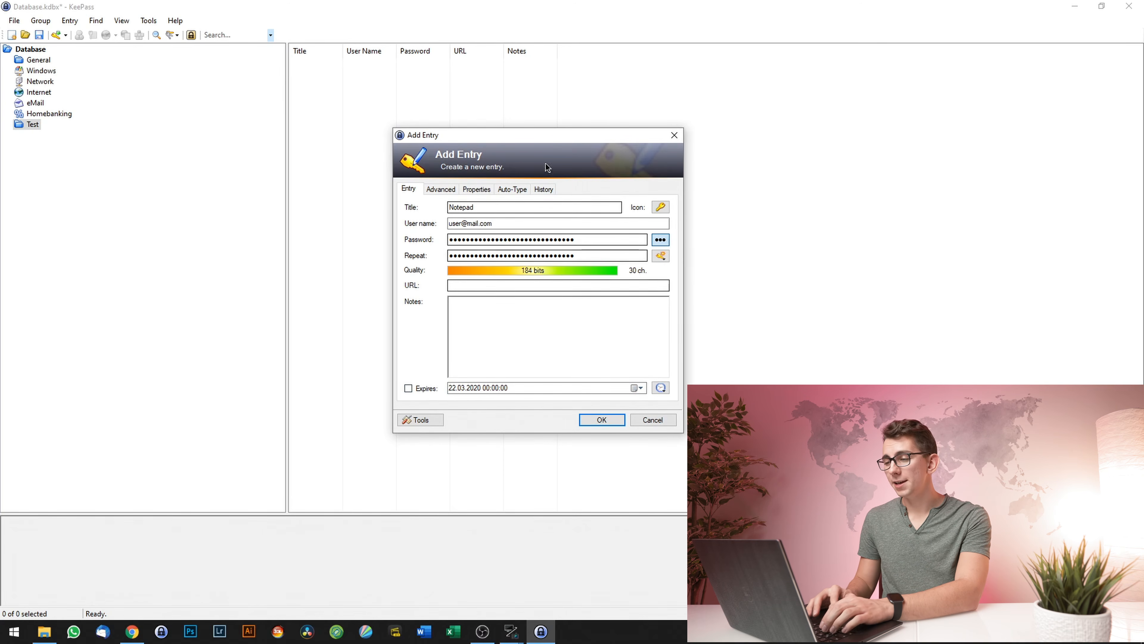
{"action": "left_click", "coordinate": [512, 190]}
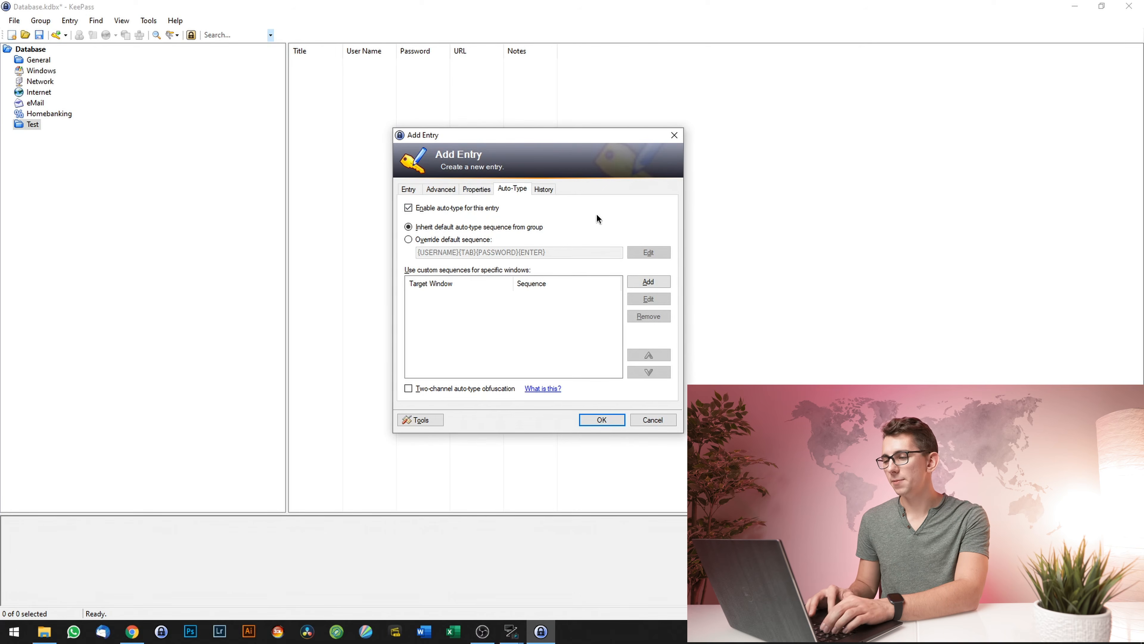
- Enable two-channel auto-type obfuscation, save the Notepad entry, and open Windows search
{"action": "left_click", "coordinate": [411, 388]}
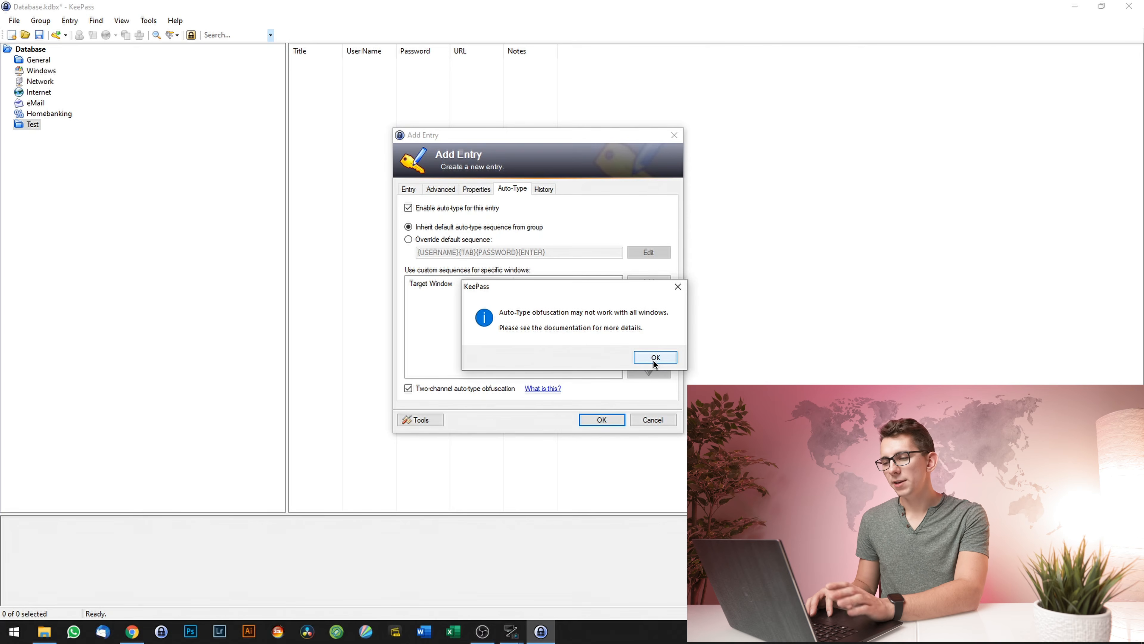
{"action": "left_click", "coordinate": [654, 361]}
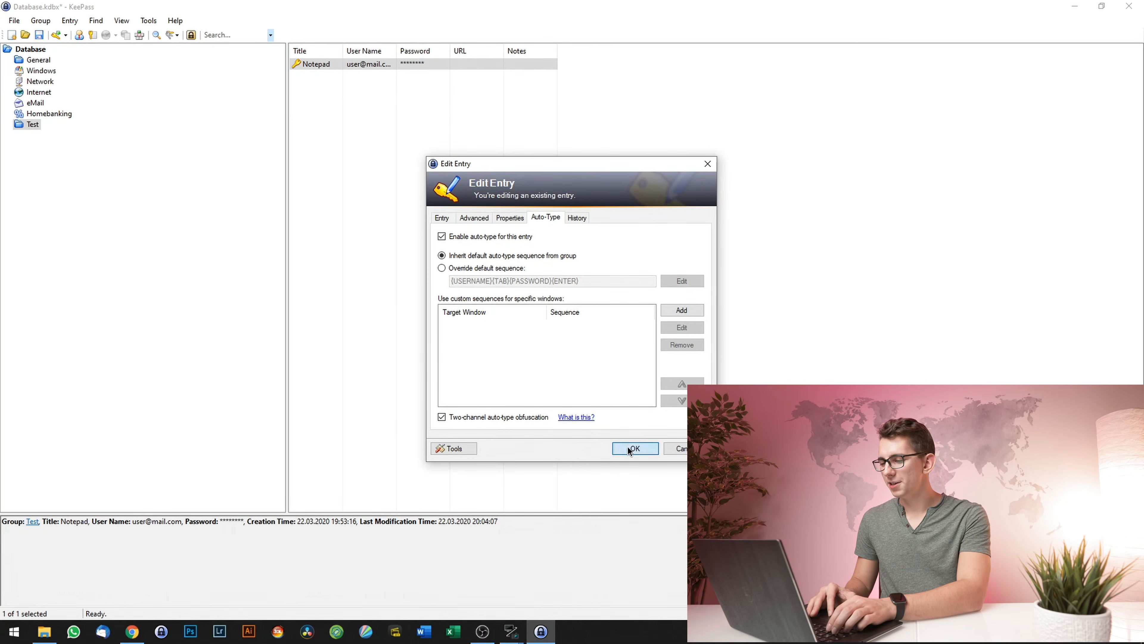
{"action": "left_click", "coordinate": [630, 448]}
{"action": "left_click", "coordinate": [349, 204]}
{"action": "key", "text": "super"}
- Launch Notepad by searching 'note', shift its window aside, and return to KeePass
{"action": "type", "text": "notepad"}
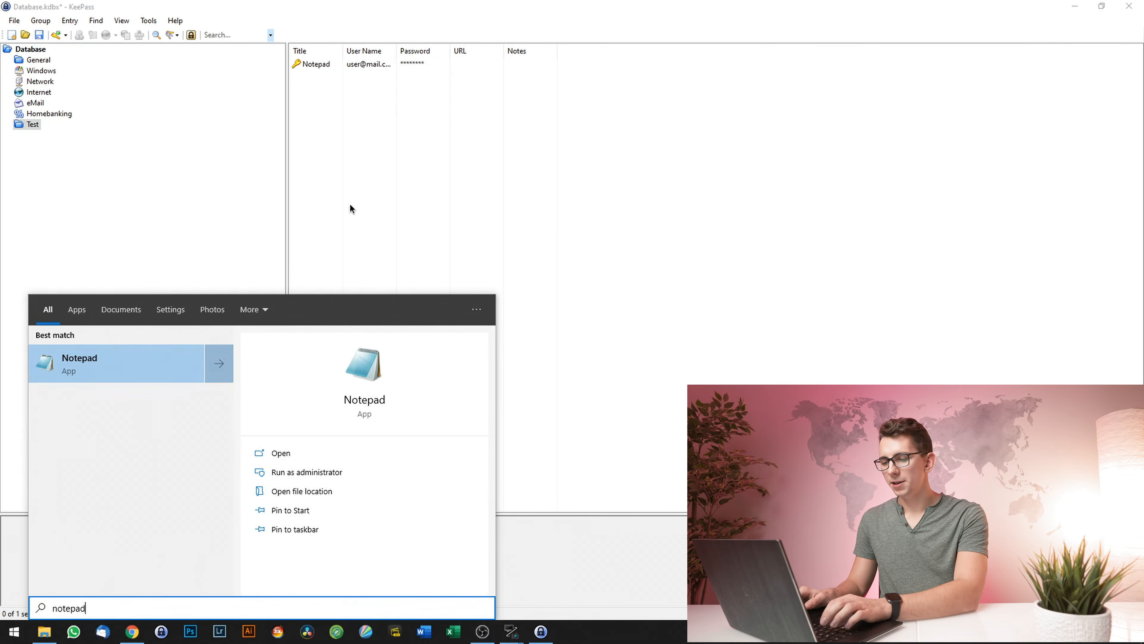
{"action": "key", "text": "Return"}
{"action": "mouse_move", "coordinate": [320, 90]}
{"action": "left_mouse_down"}
{"action": "mouse_move", "coordinate": [332, 109]}
{"action": "mouse_move", "coordinate": [312, 92]}
{"action": "left_mouse_up"}
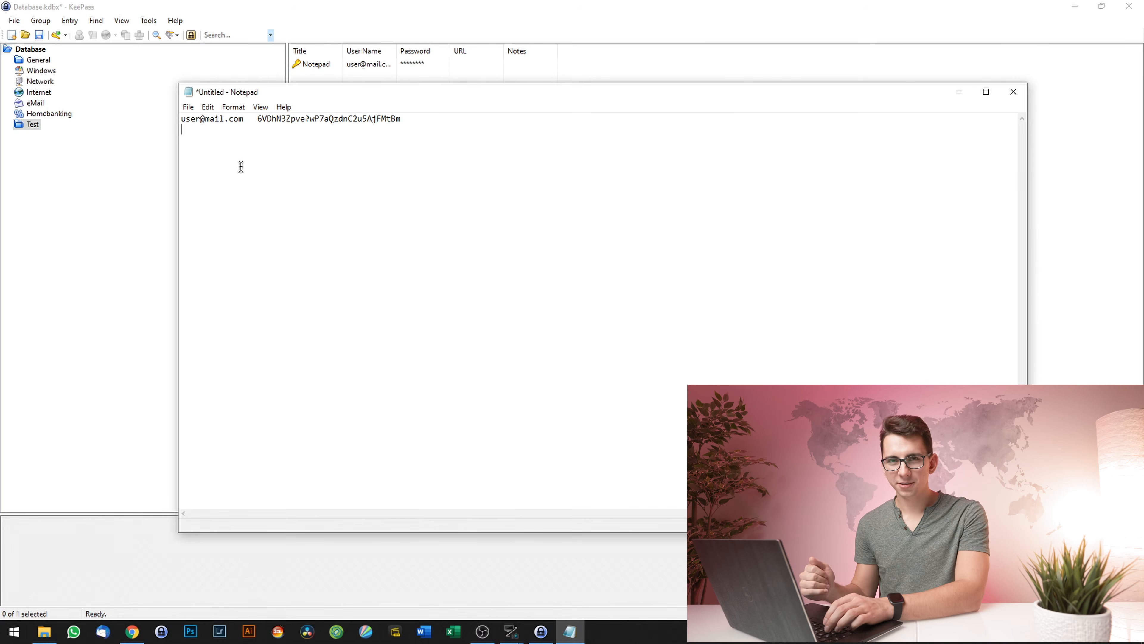
{"action": "left_click", "coordinate": [353, 4]}
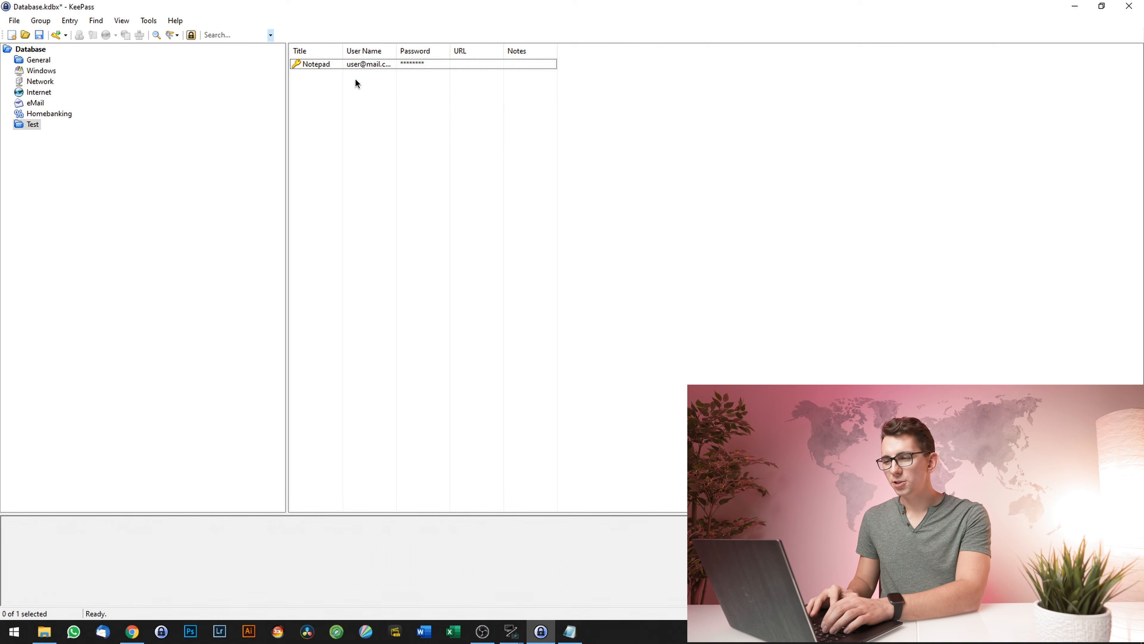
- Turn off two-channel obfuscation for the Notepad entry and auto-type its login into Notepad
{"action": "double_click", "coordinate": [328, 67]}
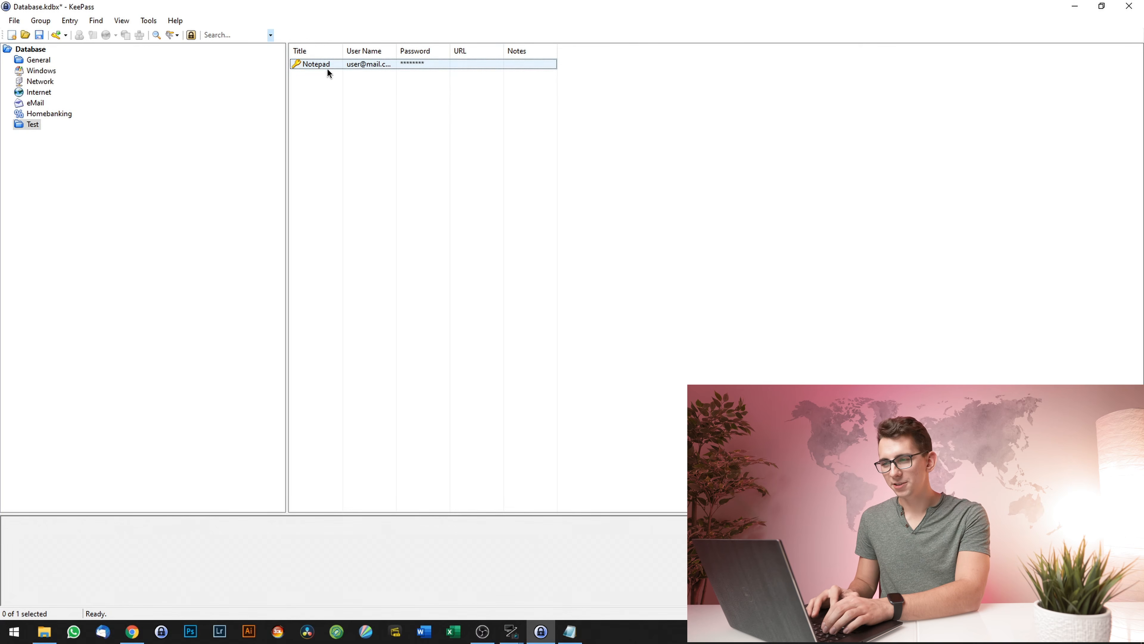
{"action": "left_click", "coordinate": [544, 219]}
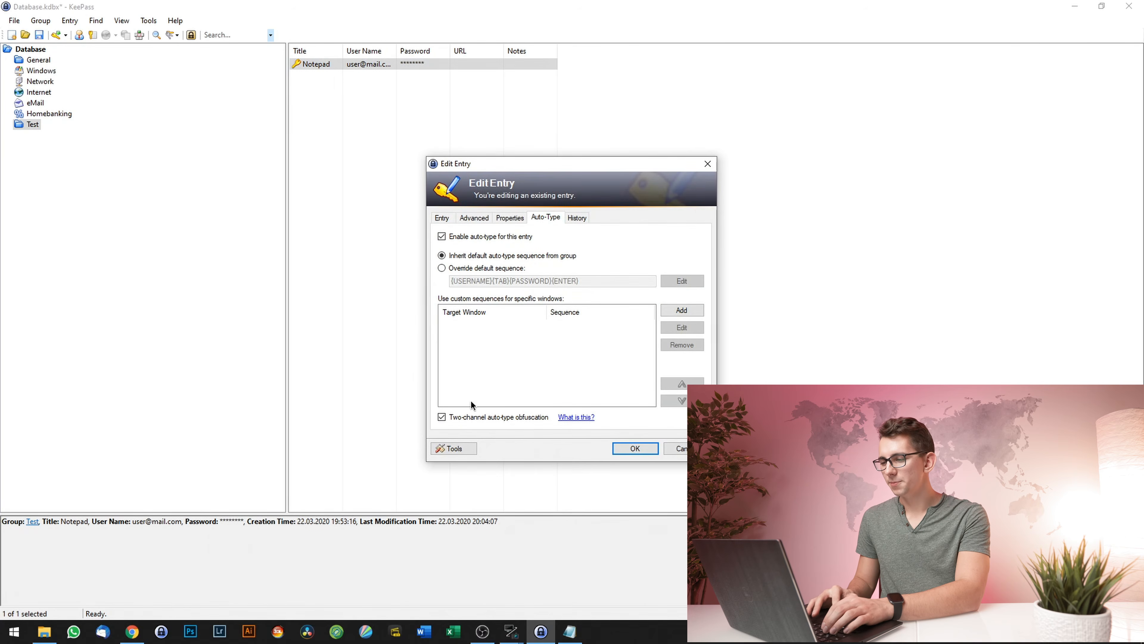
{"action": "left_click", "coordinate": [635, 448]}
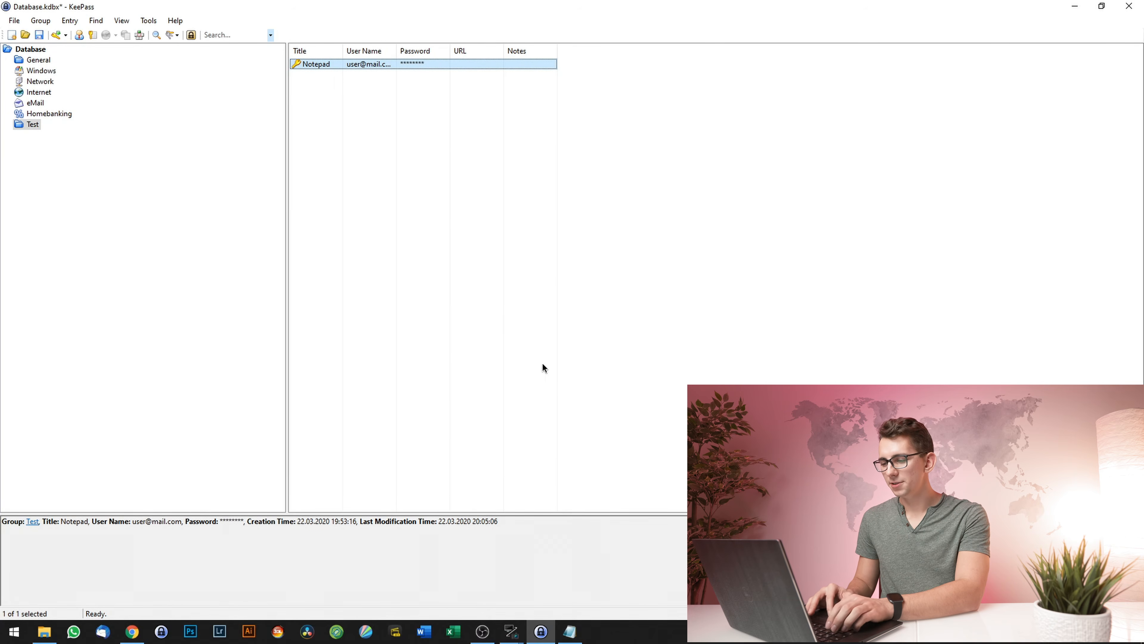
{"action": "key", "text": "ctrl+v"}
{"action": "key", "text": "ctrl+alt+a"}
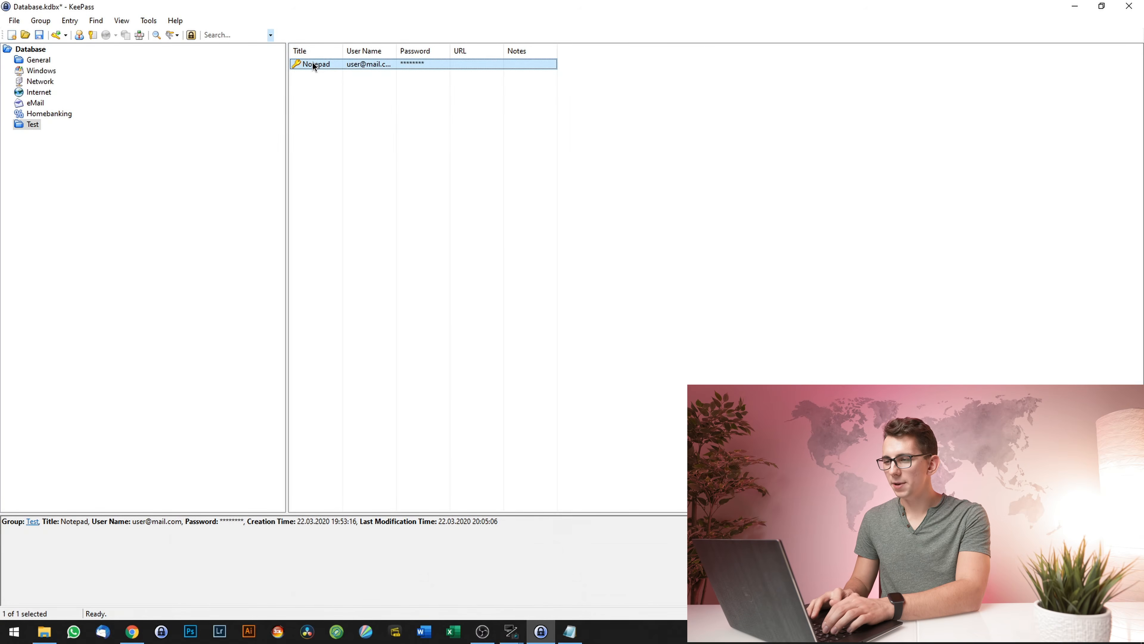
- Recheck the entry's auto-type settings and bring the Notepad document back to the front
{"action": "double_click", "coordinate": [314, 64]}
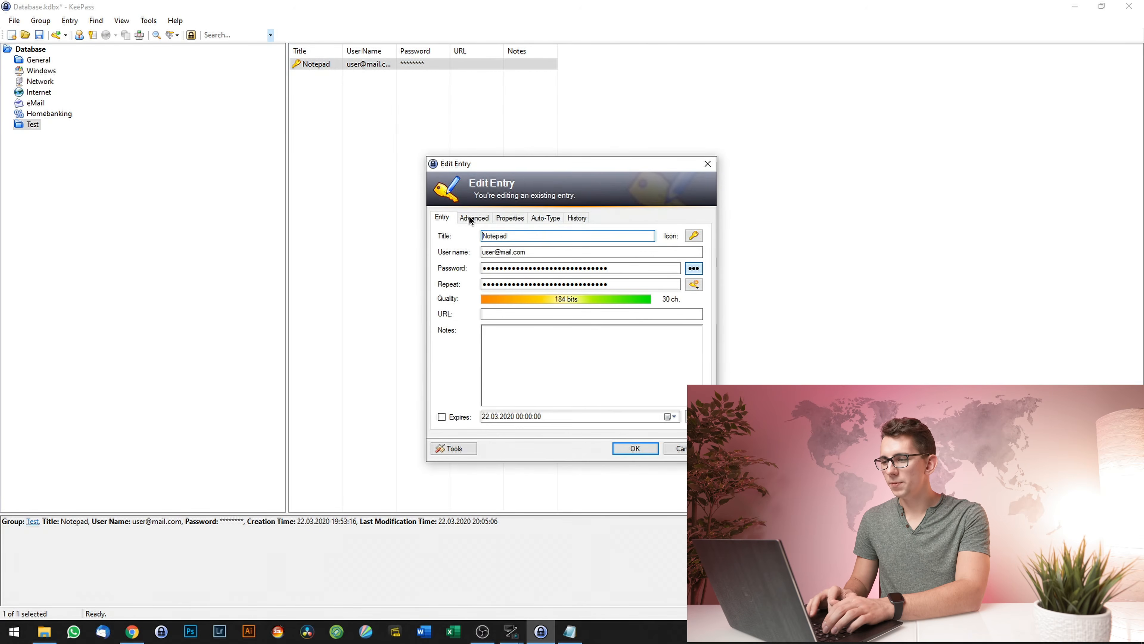
{"action": "left_click", "coordinate": [547, 219]}
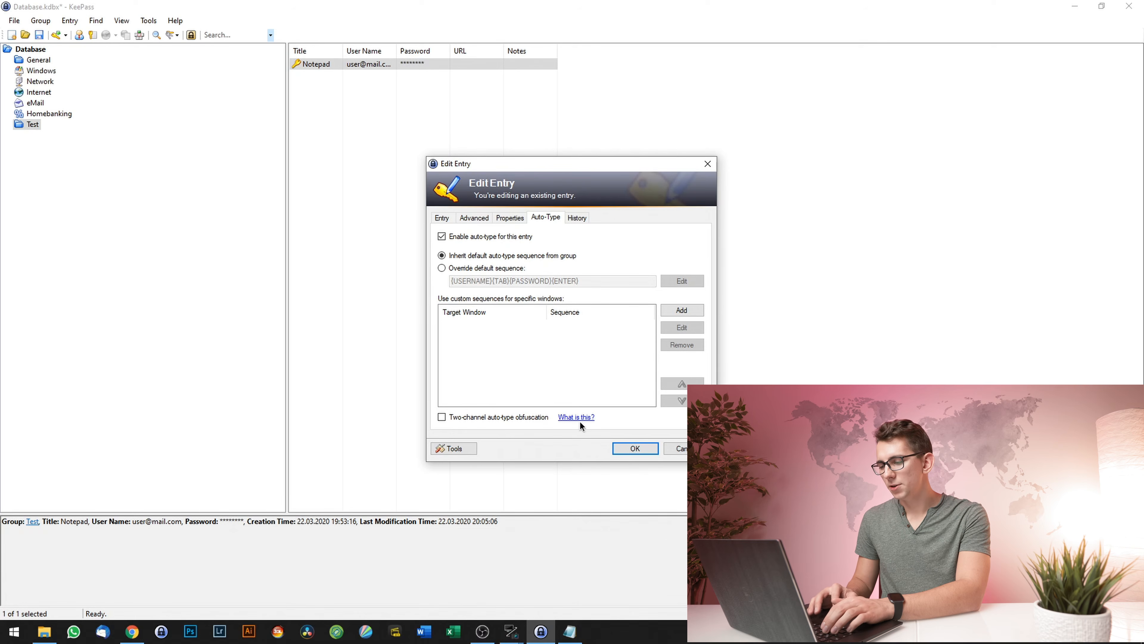
{"action": "left_click", "coordinate": [570, 631]}
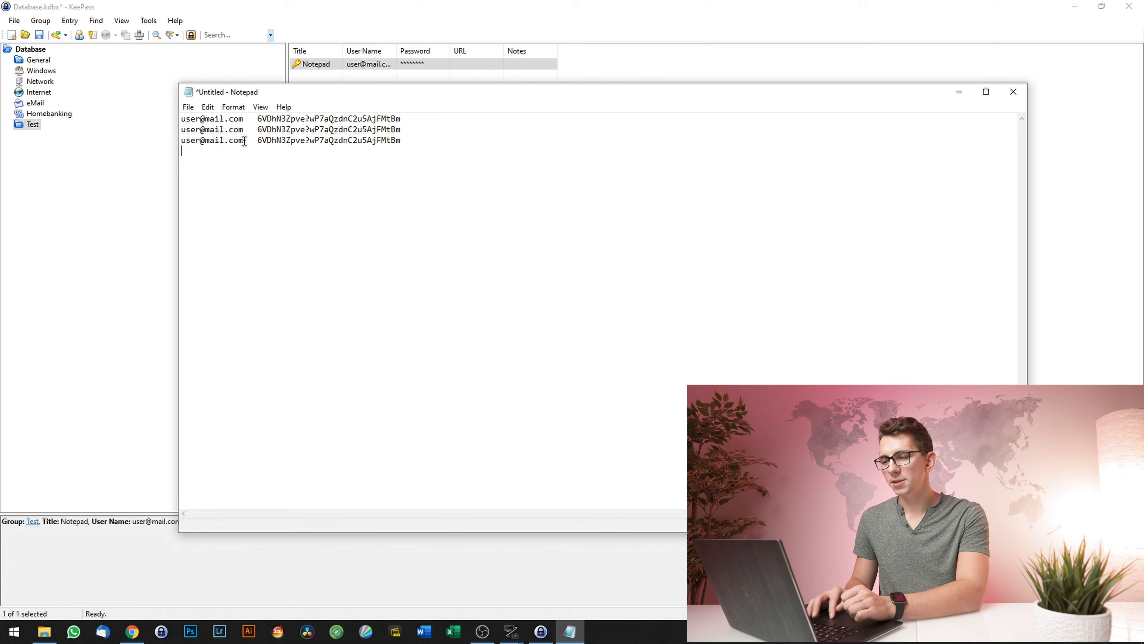
- Inspect the auto-typed username and password on line 3, then start a new empty line below
{"action": "left_click_drag", "start_coordinate": [244, 140], "coordinate": [174, 140]}
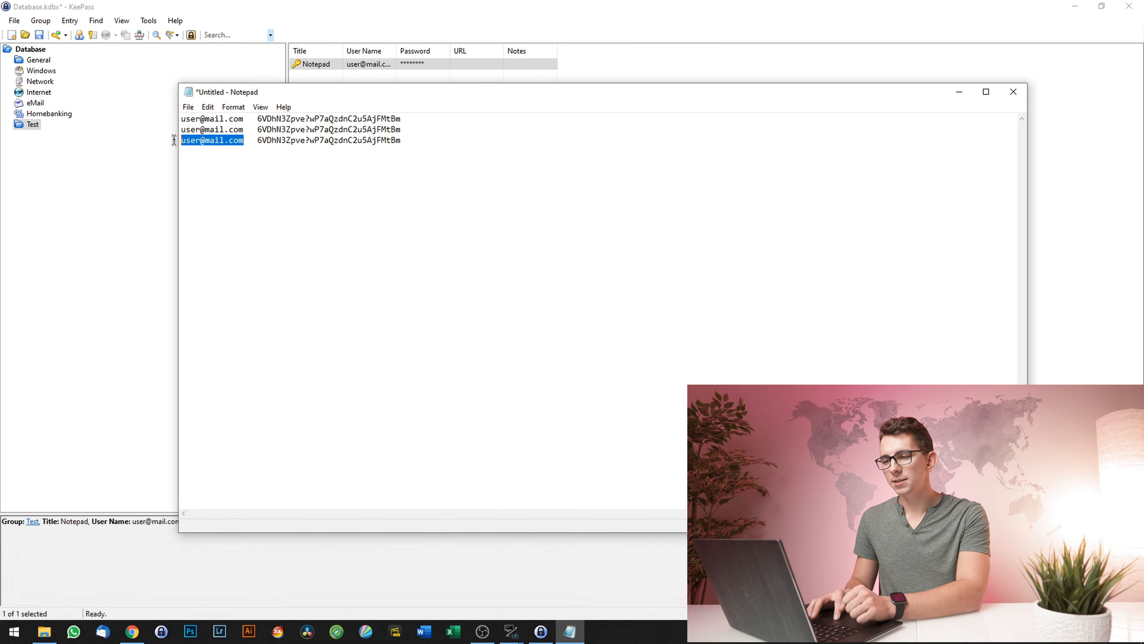
{"action": "left_click", "coordinate": [245, 140]}
{"action": "key", "text": "Tab"}
{"action": "key", "text": "BackSpace"}
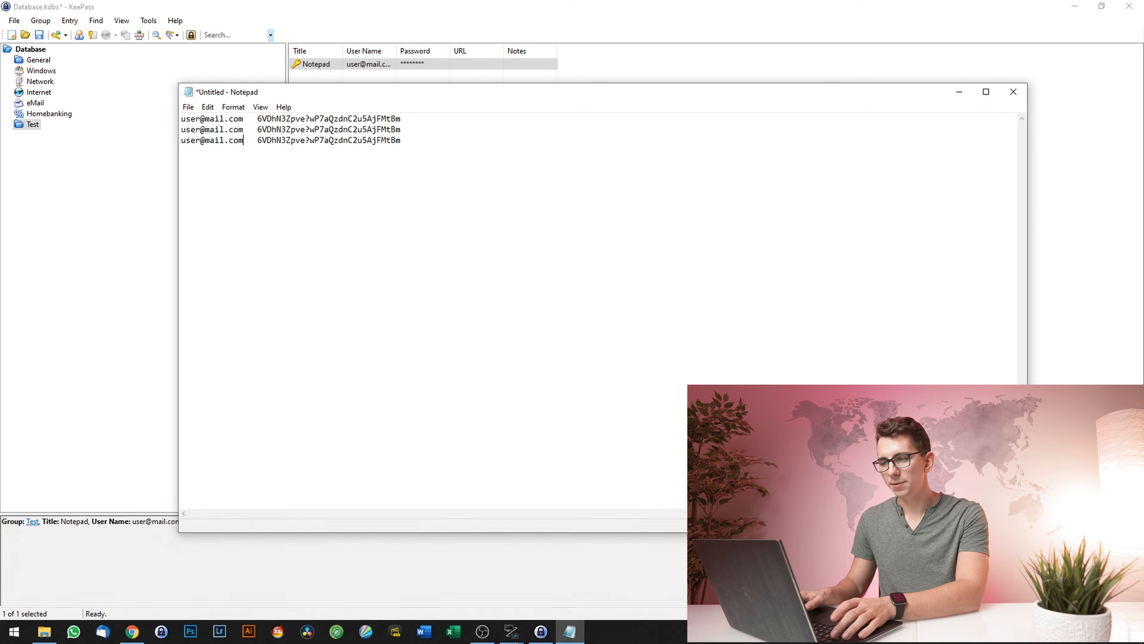
{"action": "key", "text": "Right"}
{"action": "key", "text": "Right"}
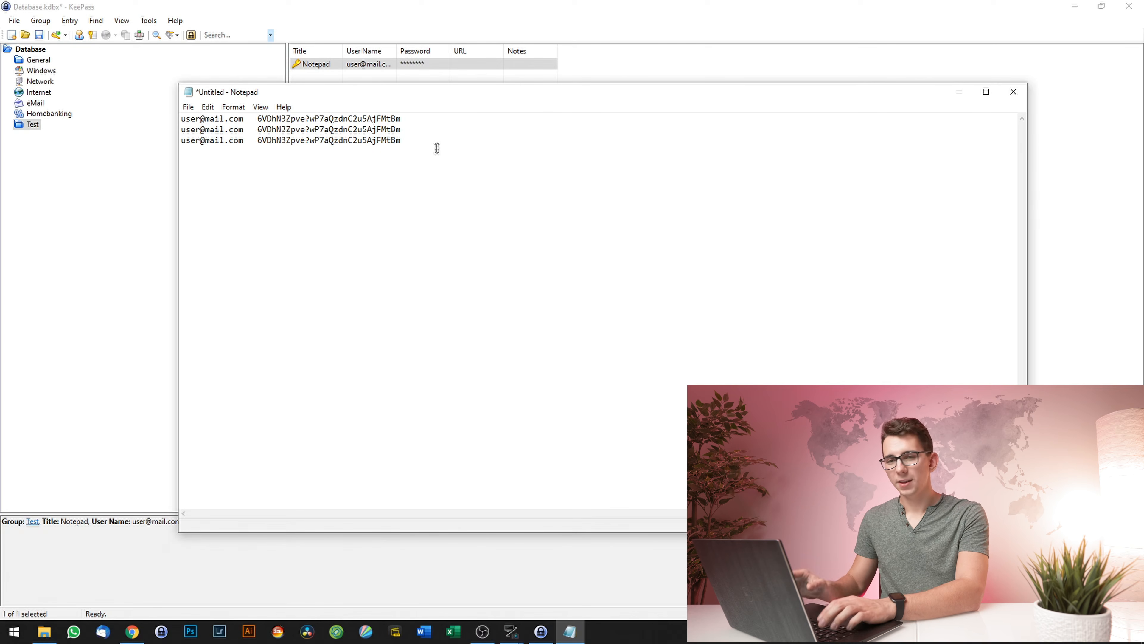
{"action": "key", "text": "Return"}
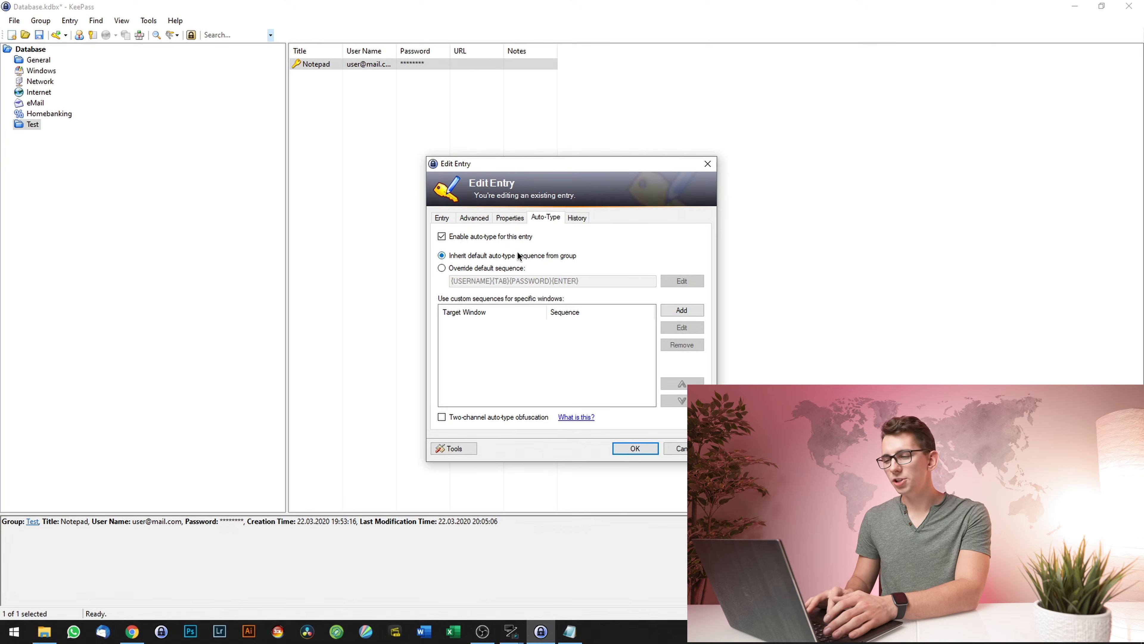
- Override the default sequence with {USERNAME}{DELAY 1000}{ENTER}{PASSWORD}{ENTER}
{"action": "left_click", "coordinate": [442, 268]}
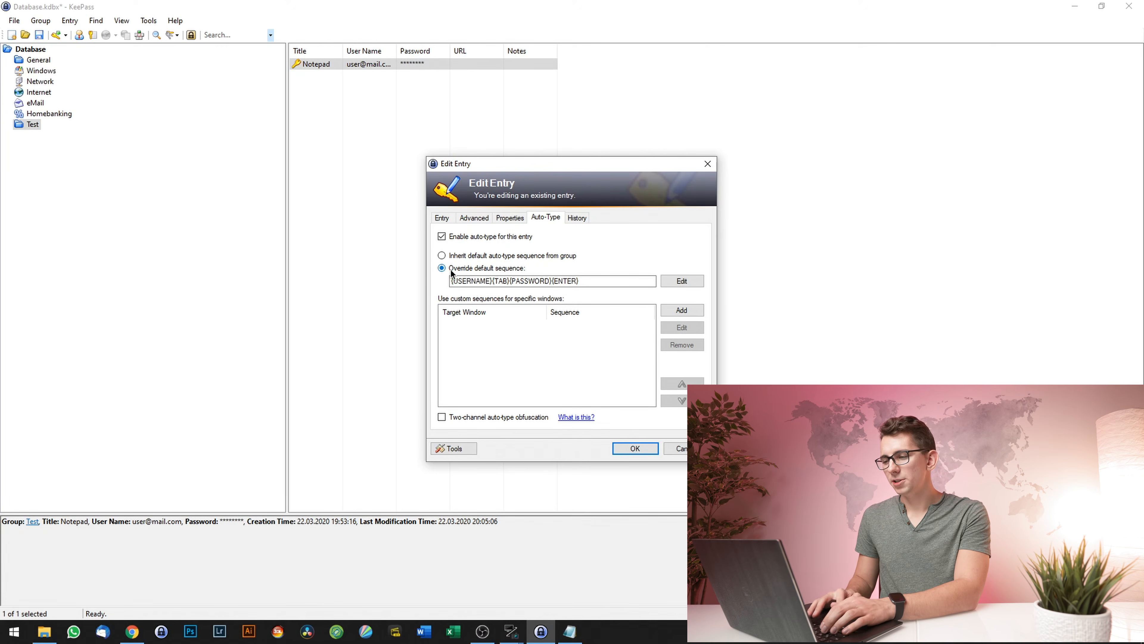
{"action": "left_click", "coordinate": [676, 282]}
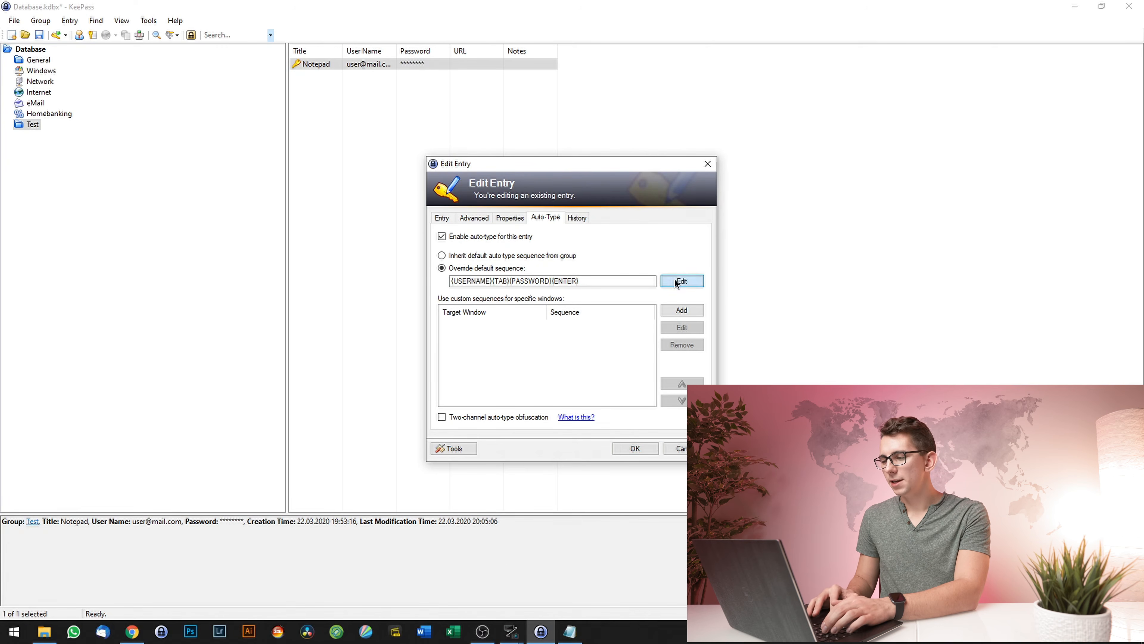
{"action": "mouse_move", "coordinate": [707, 344]}
{"action": "left_mouse_down"}
{"action": "mouse_move", "coordinate": [712, 387]}
{"action": "mouse_move", "coordinate": [711, 346]}
{"action": "left_mouse_up"}
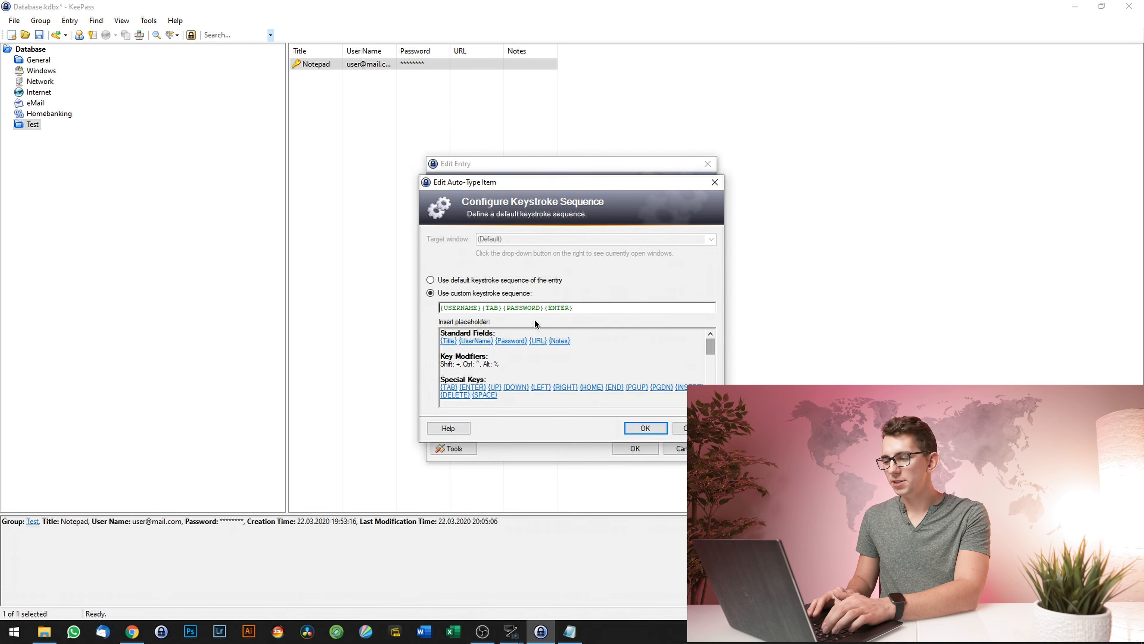
{"action": "left_click", "coordinate": [496, 307]}
{"action": "key", "text": "BackSpace"}
{"action": "key", "text": "BackSpace"}
{"action": "key", "text": "BackSpace"}
{"action": "type", "text": "DELAY 1000}"}
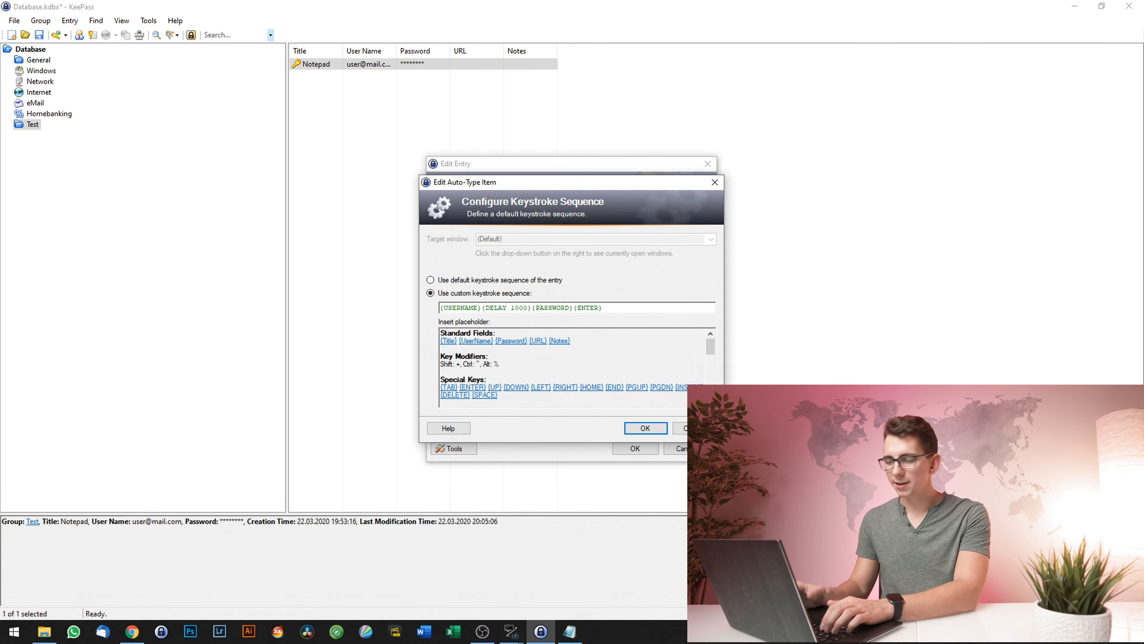
{"action": "type", "text": "{ENTER}{"}
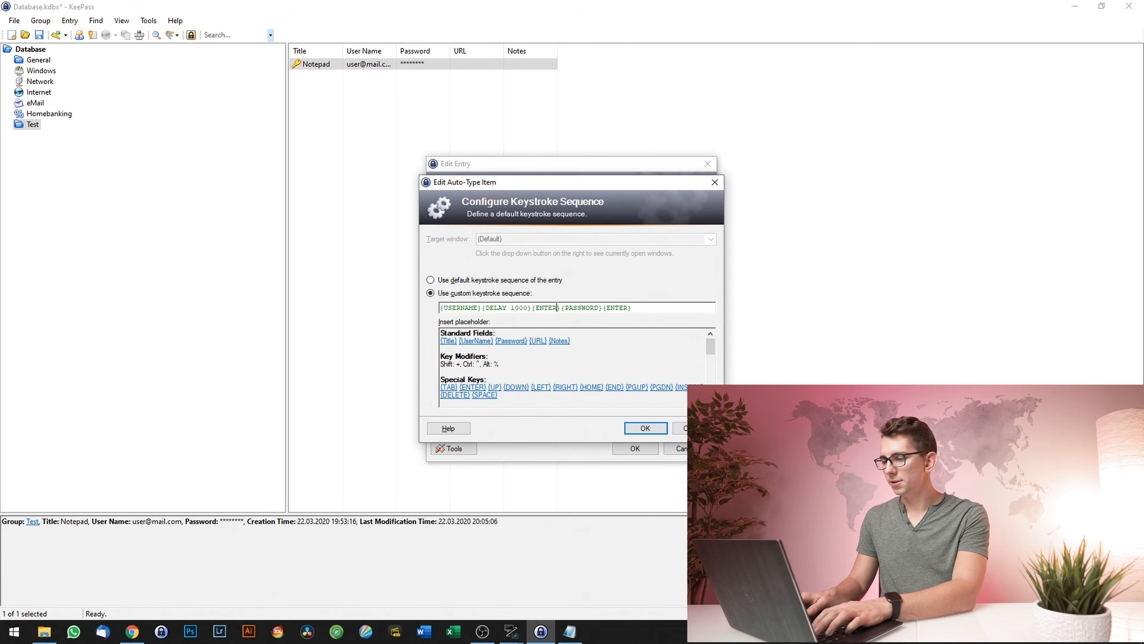
{"action": "left_click", "coordinate": [644, 426]}
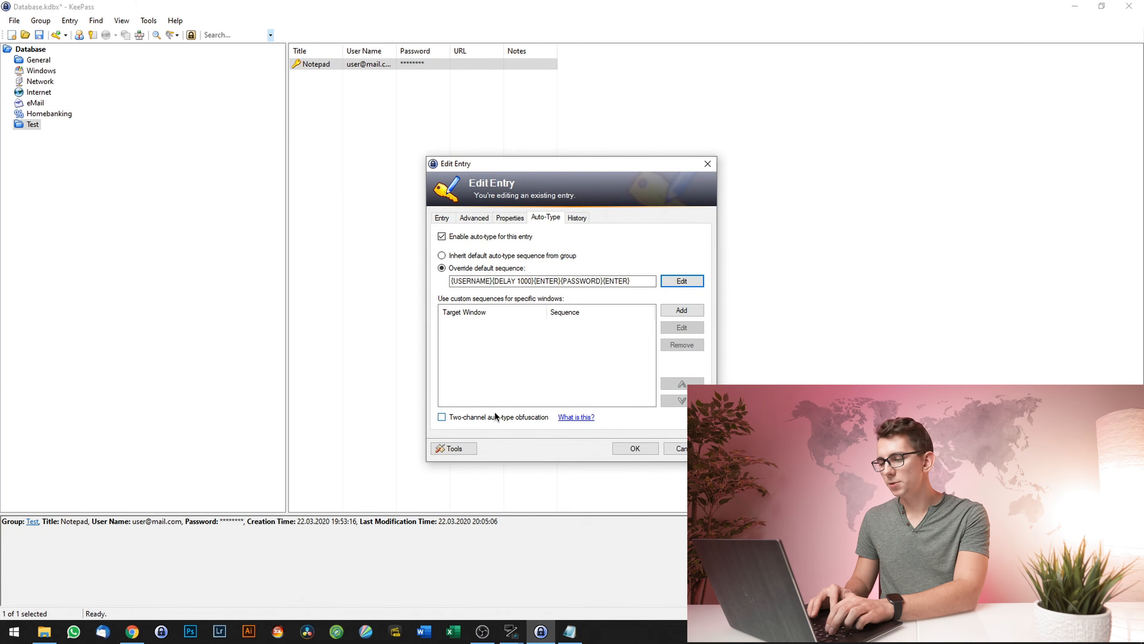
- Enable two-channel auto-type obfuscation and save the Notepad entry
{"action": "left_click", "coordinate": [491, 422]}
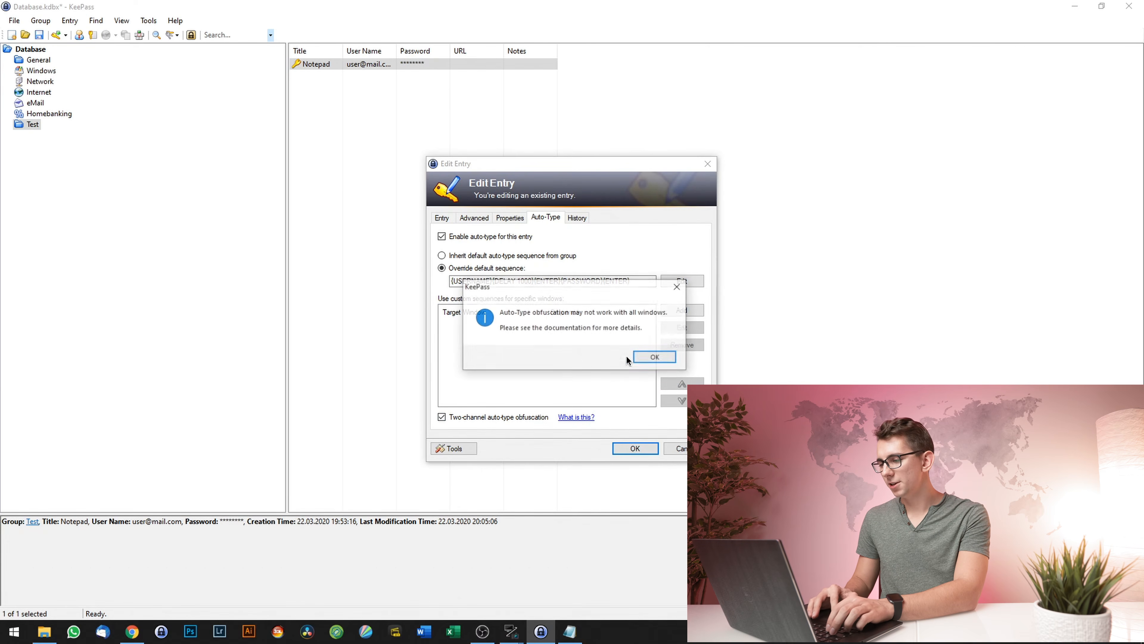
{"action": "left_click", "coordinate": [645, 355]}
{"action": "left_click", "coordinate": [633, 446]}
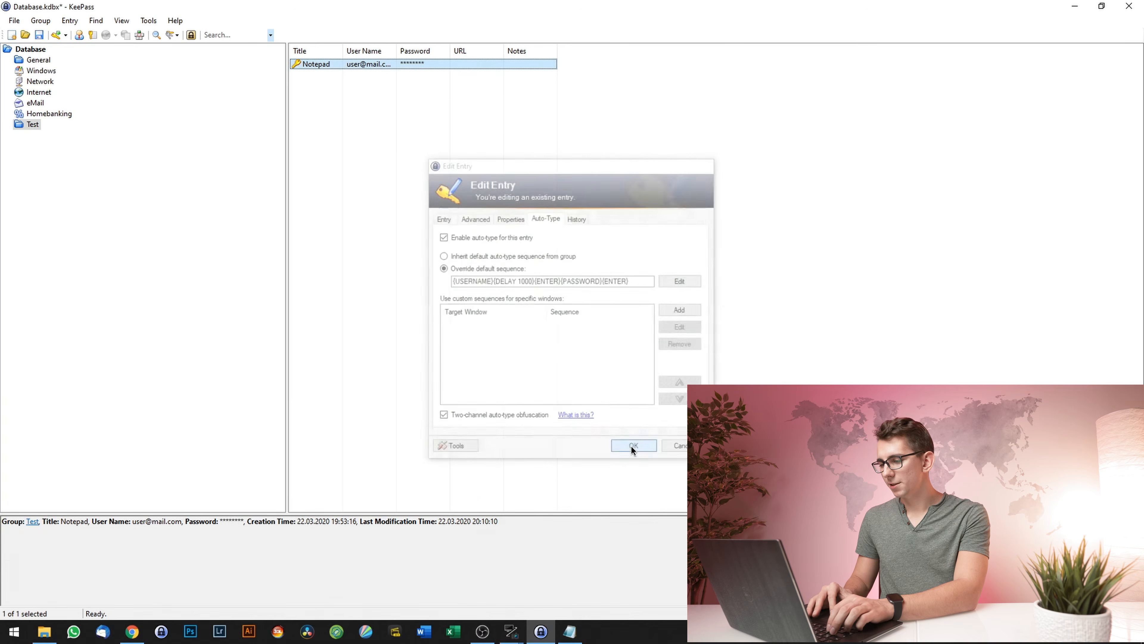
{"action": "left_click", "coordinate": [569, 631]}
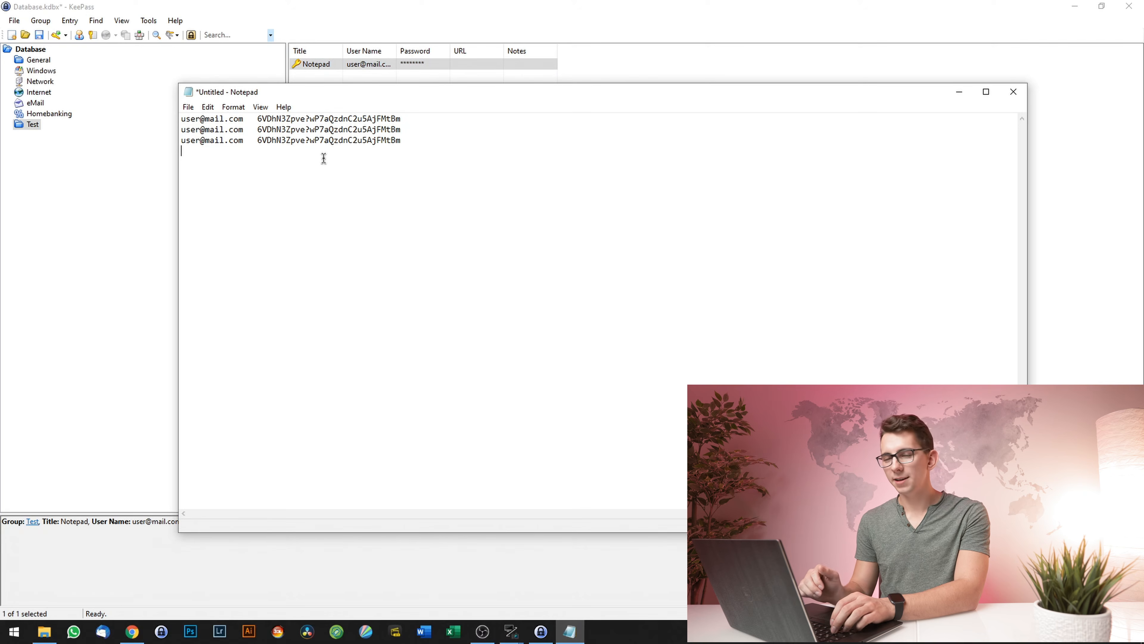
- Auto-type the login with Ctrl+Alt+A and confirm username and password land on separate lines
{"action": "key", "text": "ctrl+alt+a"}
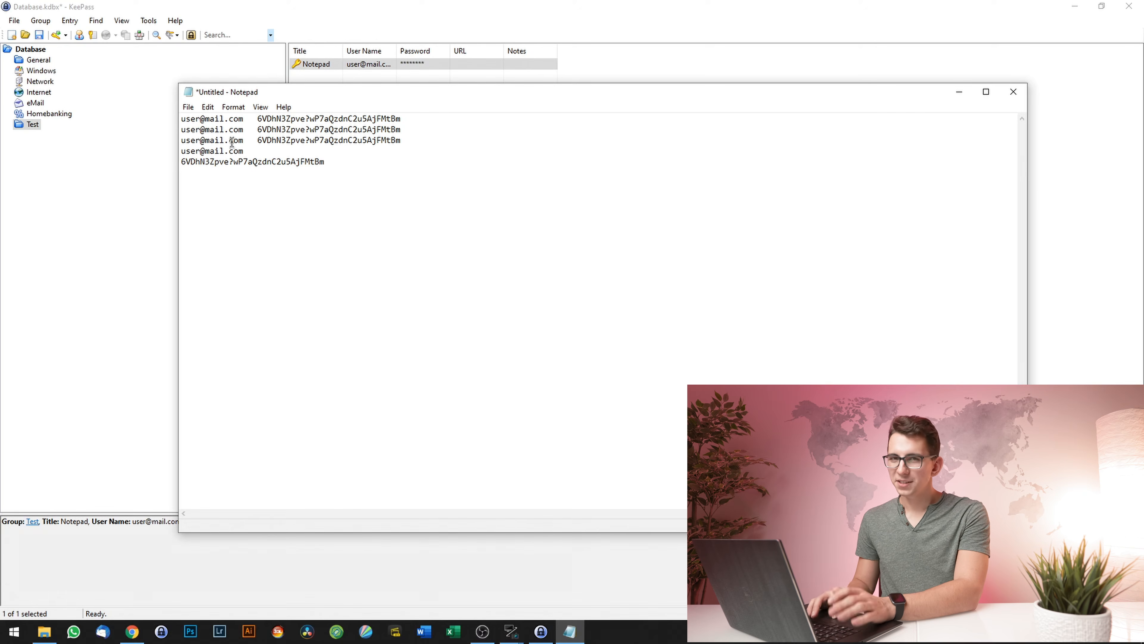
{"action": "left_click_drag", "start_coordinate": [243, 152], "coordinate": [100, 148]}
{"action": "left_click", "coordinate": [249, 151]}
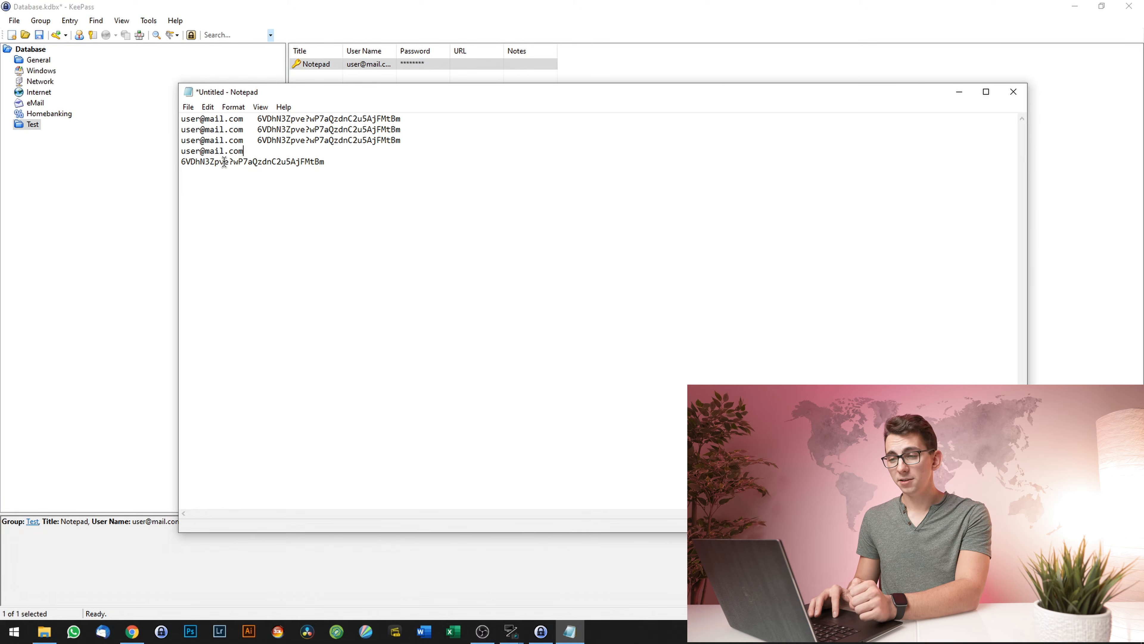
{"action": "left_click_drag", "start_coordinate": [325, 162], "coordinate": [169, 161]}
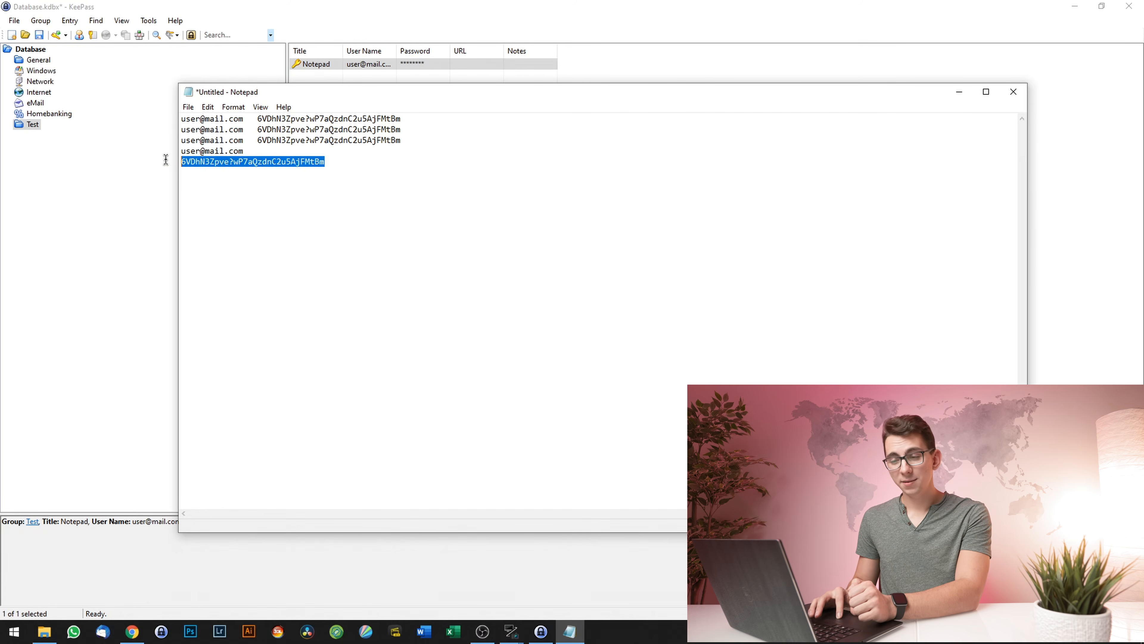
{"action": "left_click", "coordinate": [328, 163]}
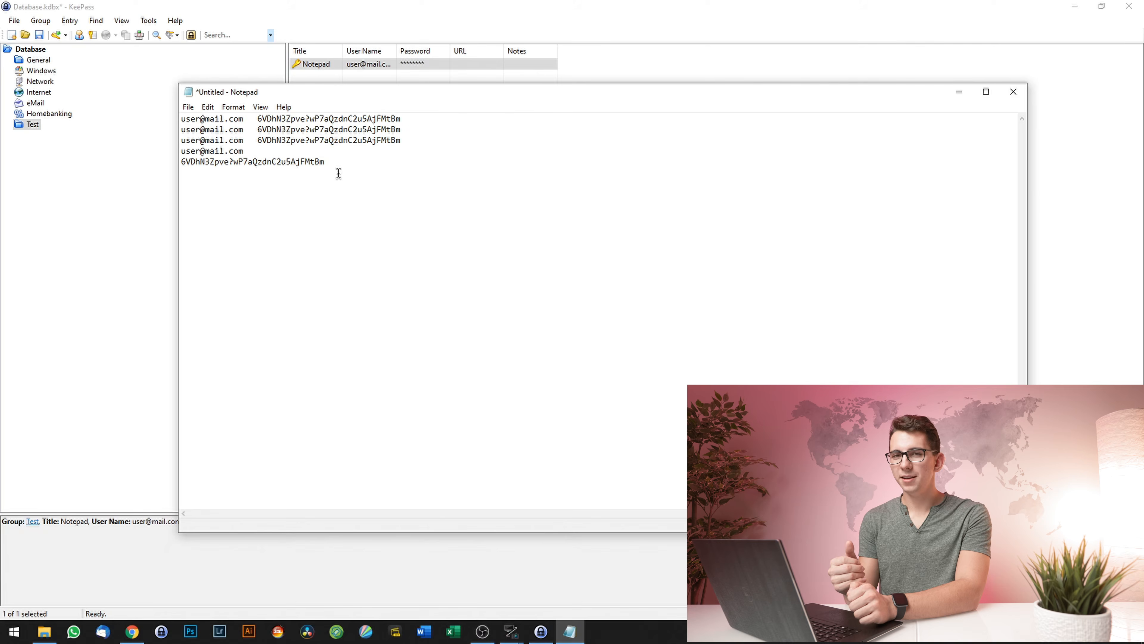
{"action": "left_click", "coordinate": [309, 64]}
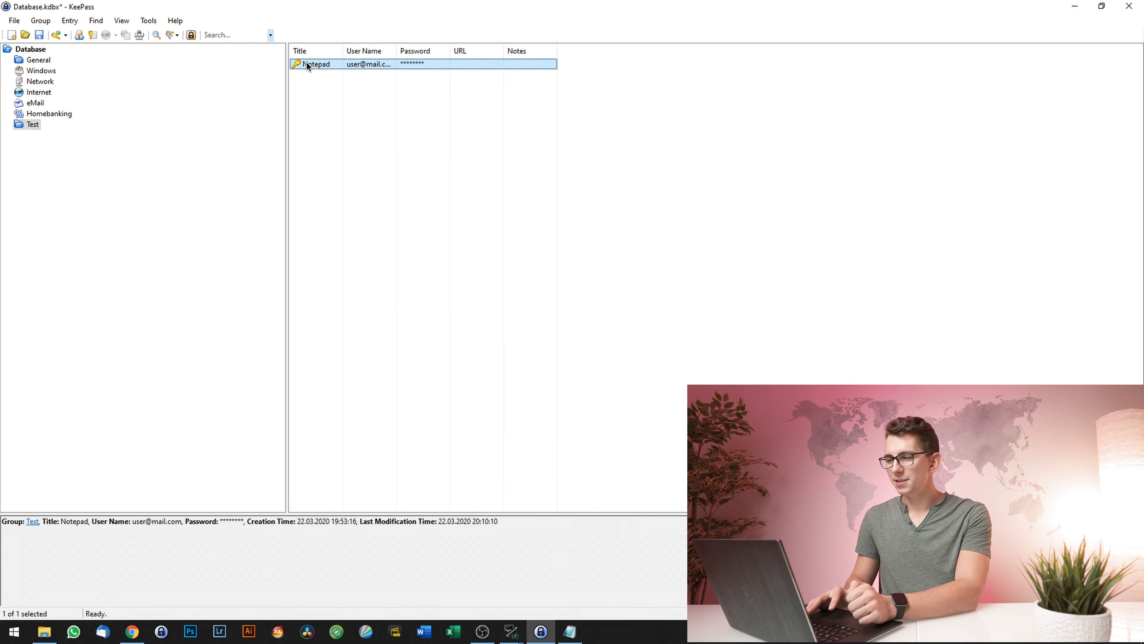
- Review the Notepad entry's custom {USERNAME}{DELAY 1000}{ENTER}{PASSWORD}{ENTER} sequence on its Auto-Type tab
{"action": "double_click", "coordinate": [309, 64]}
{"action": "left_click", "coordinate": [547, 218]}
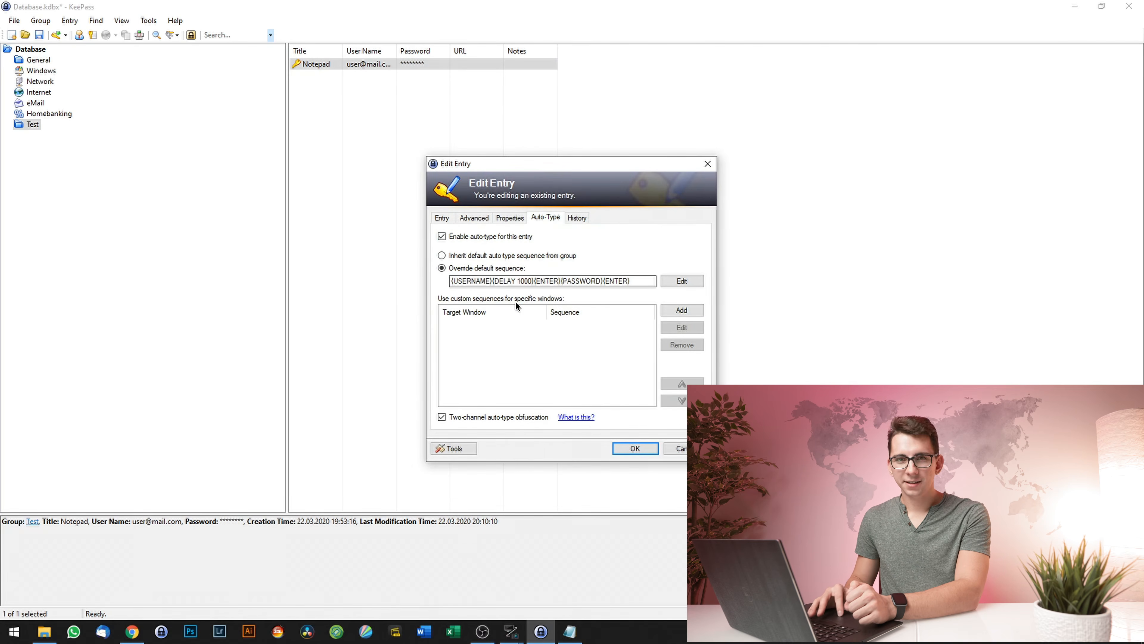
{"action": "left_click", "coordinate": [523, 283]}
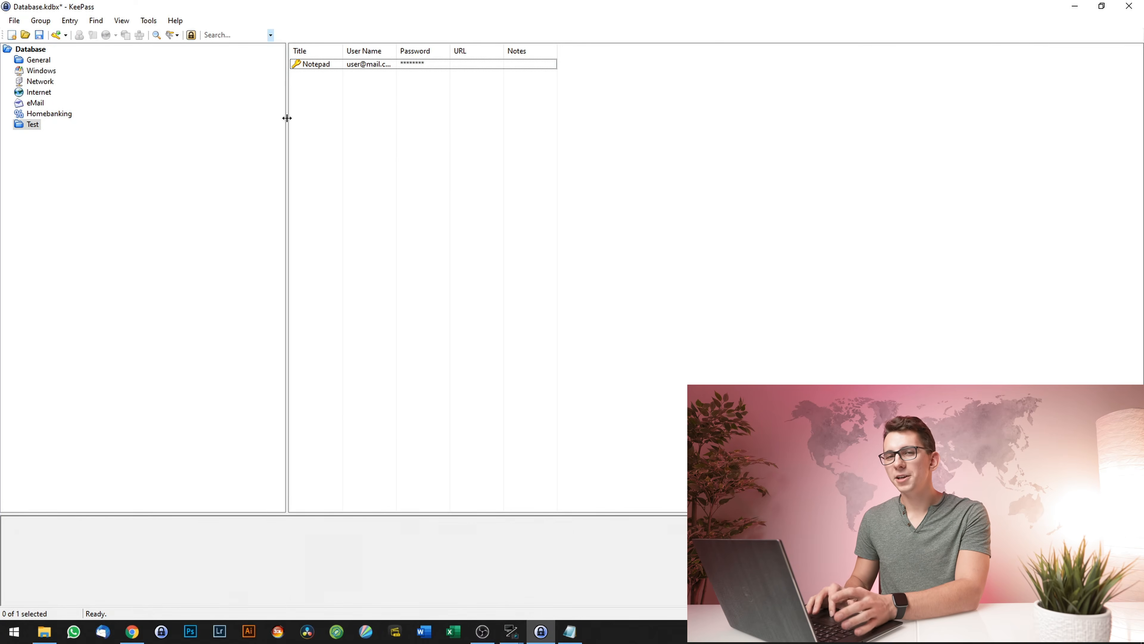
- Bring up Tools > Options on the Integration tab with its system-wide hot keys
{"action": "left_click", "coordinate": [151, 22]}
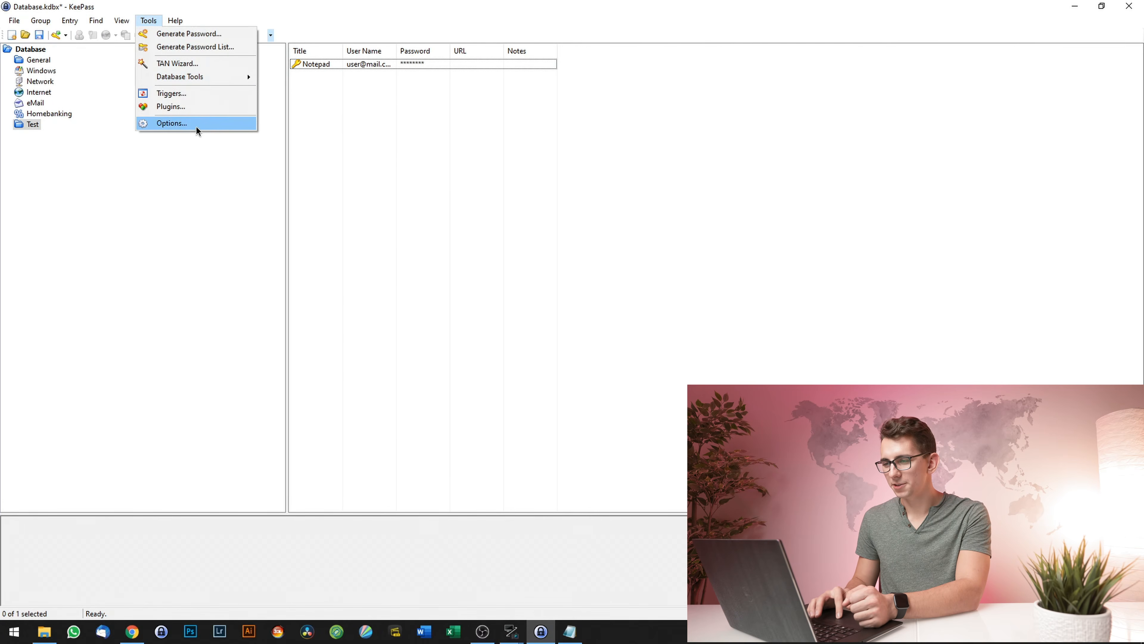
{"action": "left_click", "coordinate": [199, 124]}
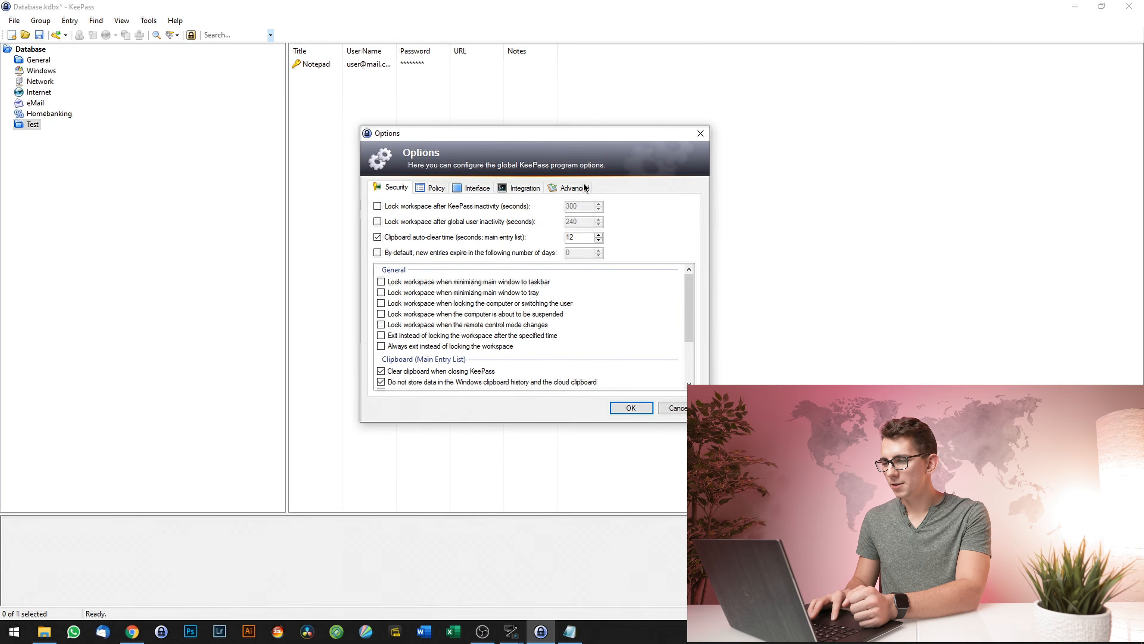
{"action": "left_click", "coordinate": [520, 190]}
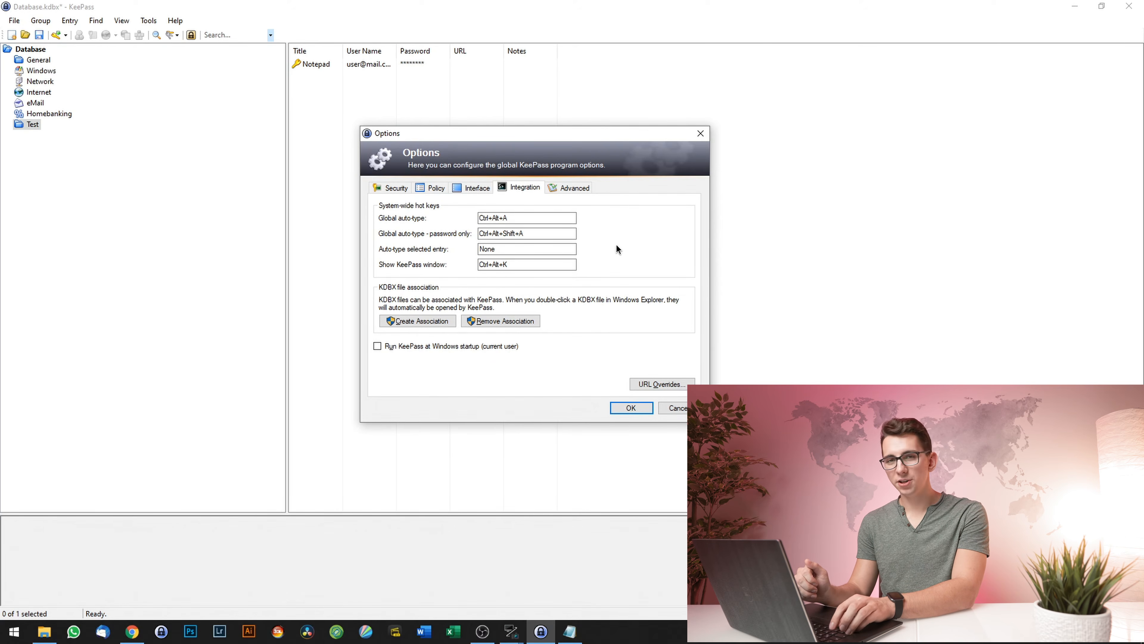
- Add the entry's password on a new Notepad line, then go to KeePass Options' Advanced settings
{"action": "left_click", "coordinate": [569, 631]}
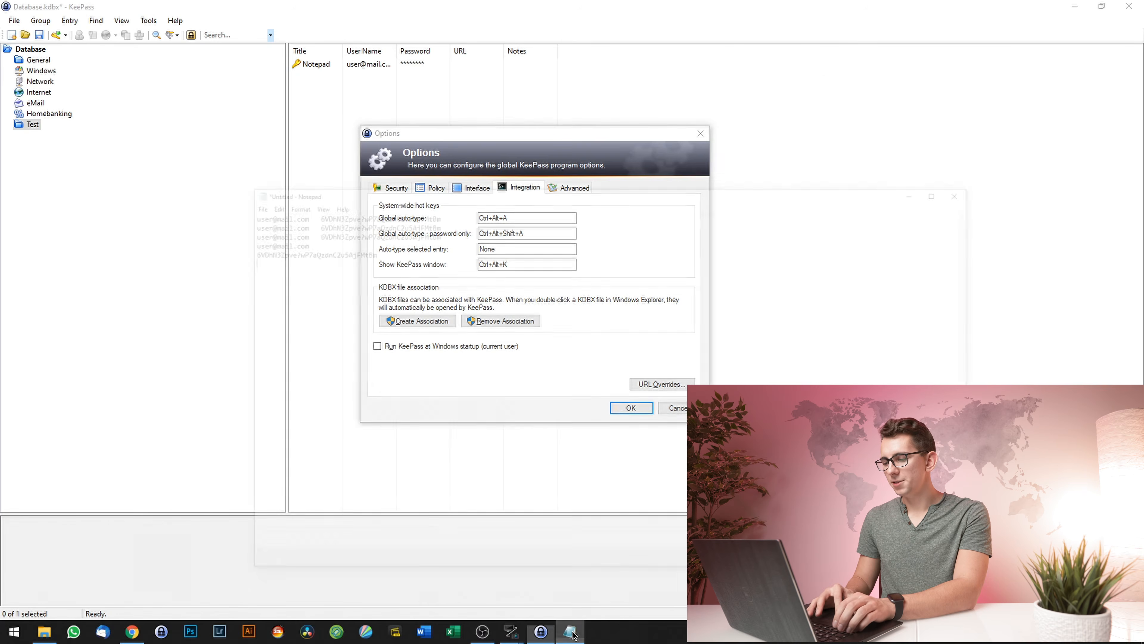
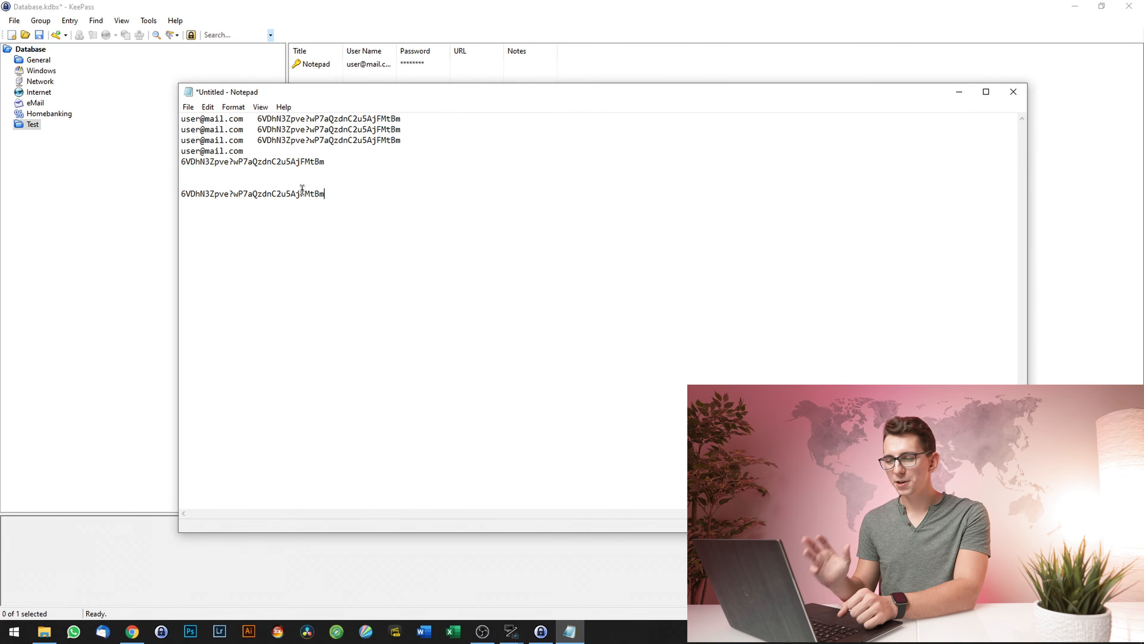
{"action": "key", "text": "alt+Tab"}
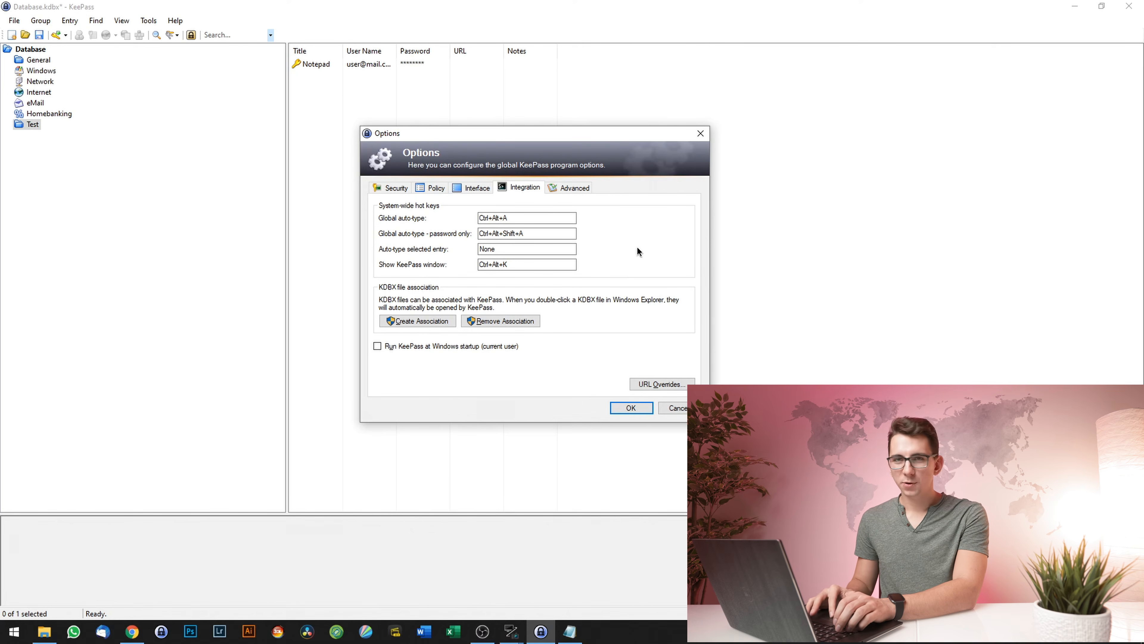
{"action": "left_click", "coordinate": [576, 189]}
- Tick 'Always show global auto-type entry selection dialog' and apply the options
{"action": "mouse_move", "coordinate": [690, 230]}
{"action": "left_mouse_down"}
{"action": "mouse_move", "coordinate": [690, 265]}
{"action": "mouse_move", "coordinate": [690, 252]}
{"action": "left_mouse_up"}
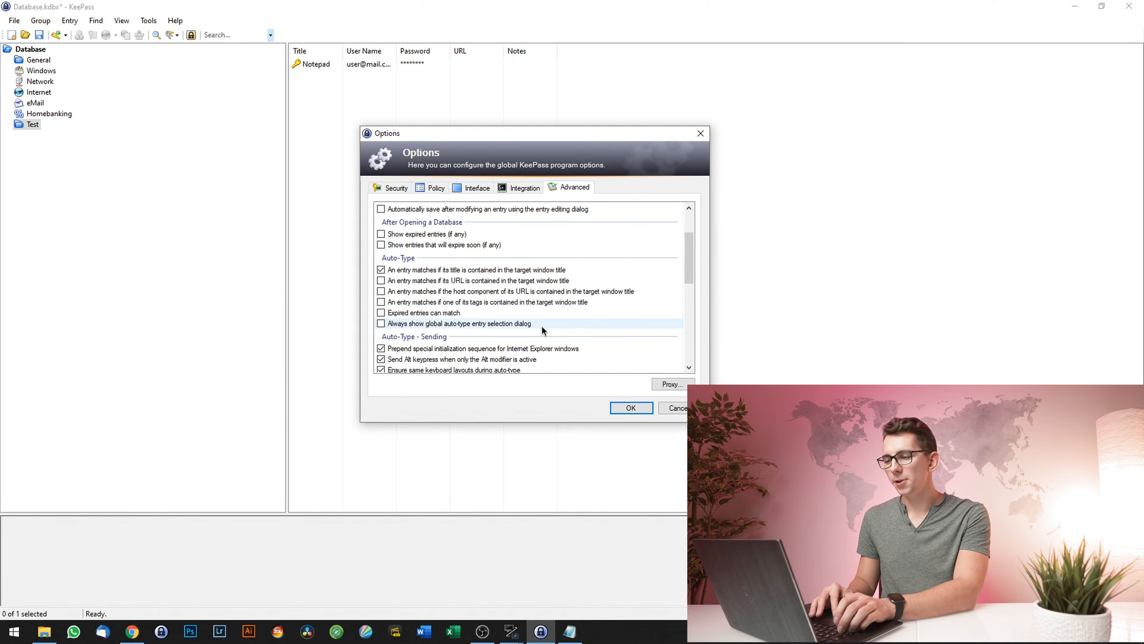
{"action": "left_click", "coordinate": [385, 323]}
{"action": "left_click", "coordinate": [629, 408]}
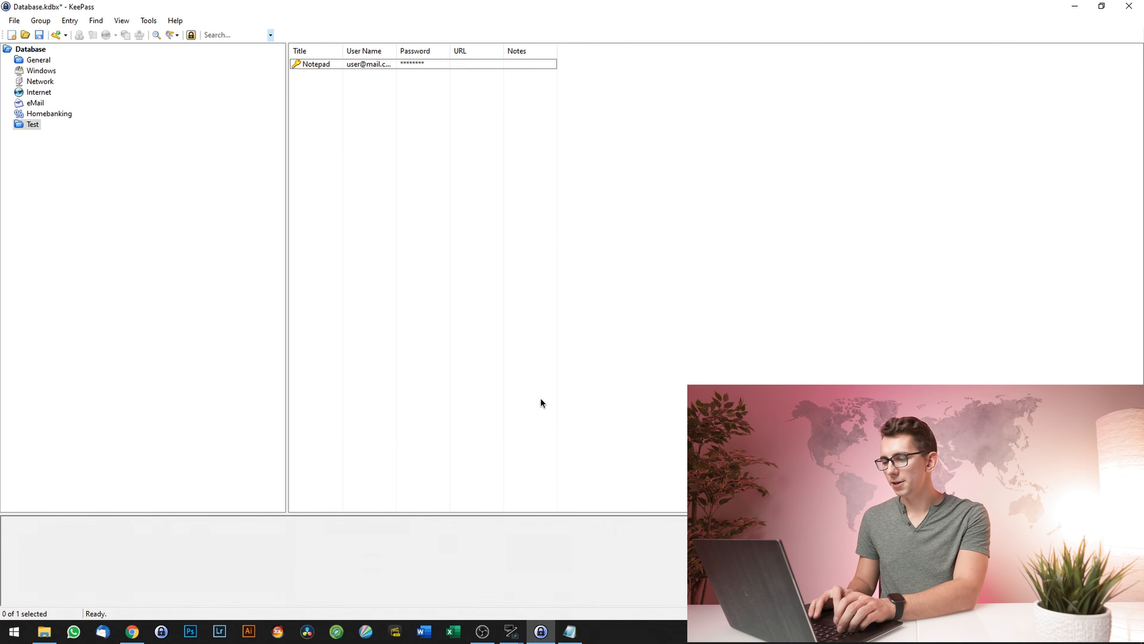
- Trigger Ctrl+Alt+A in Notepad to see the picker listing the Notepad entry, dismiss it, minimise Notepad
{"action": "left_click", "coordinate": [575, 636]}
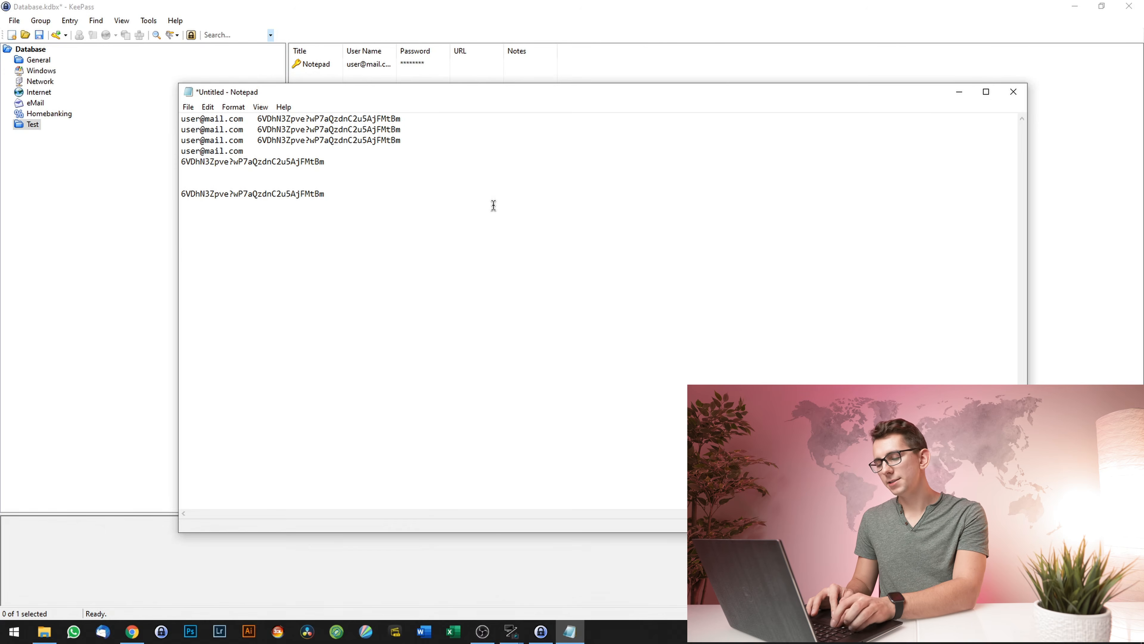
{"action": "key", "text": "ctrl+alt+a"}
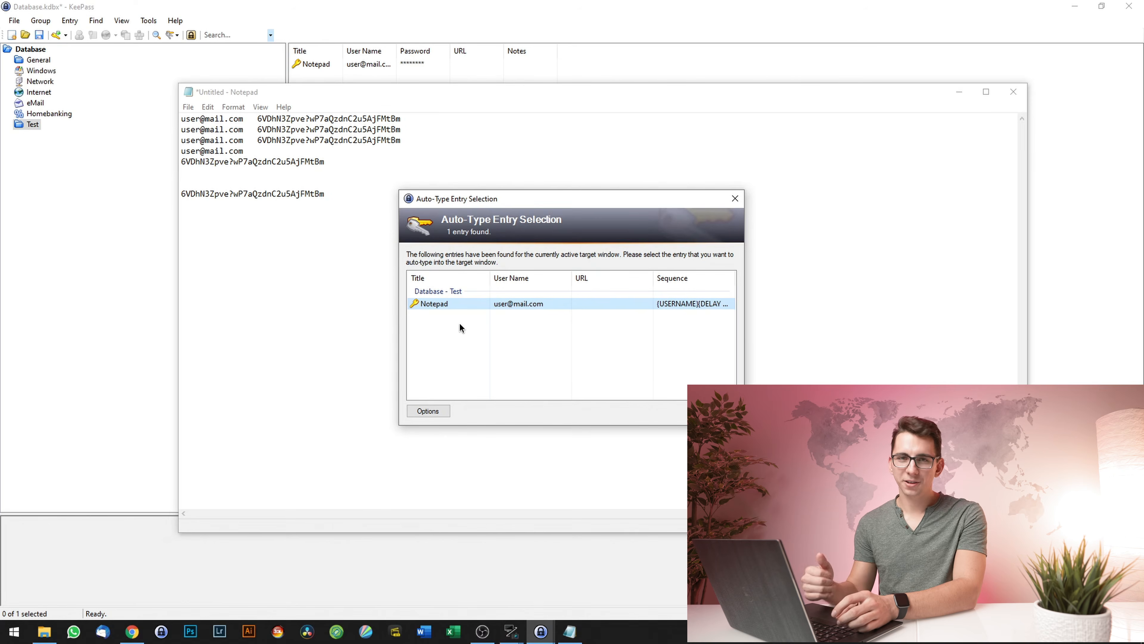
{"action": "key", "text": "Escape"}
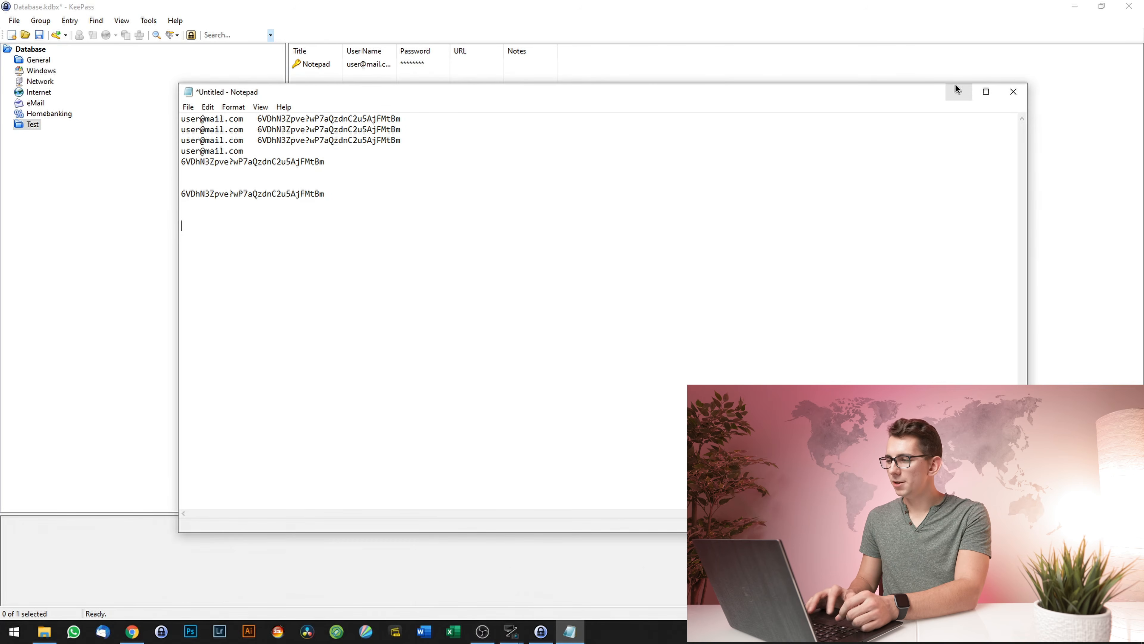
{"action": "left_click", "coordinate": [959, 91]}
- Delete the 'Notepad' title, and a briefly typed 'Facebook', leaving the entry's title empty
{"action": "double_click", "coordinate": [316, 65]}
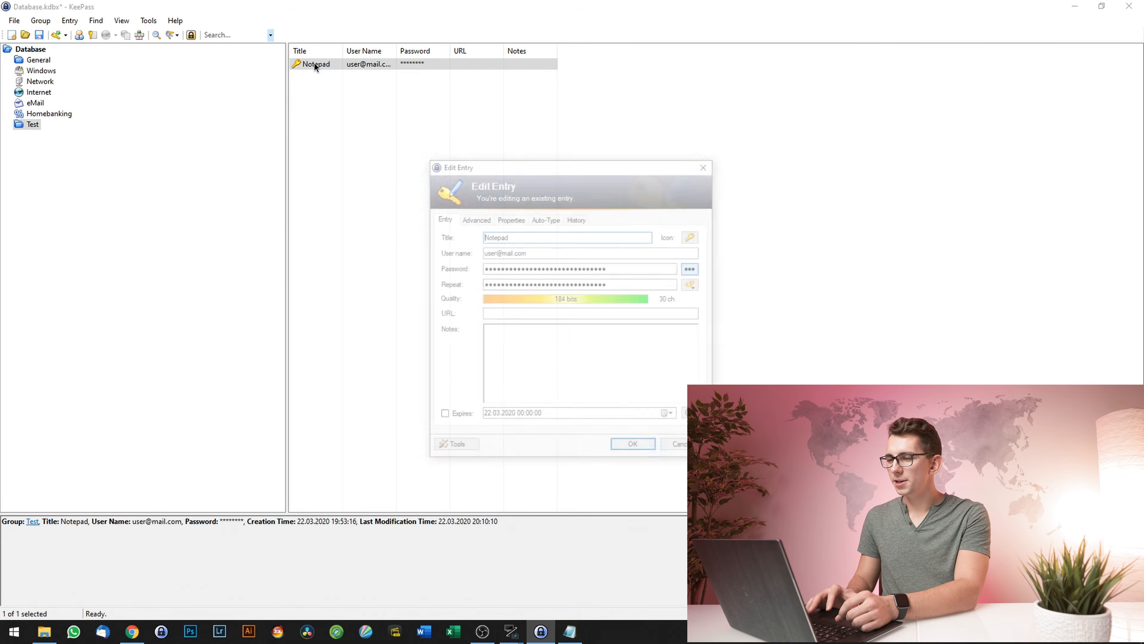
{"action": "left_click", "coordinate": [567, 220]}
{"action": "left_click_drag", "start_coordinate": [564, 219], "coordinate": [467, 224]}
{"action": "key", "text": "BackSpace"}
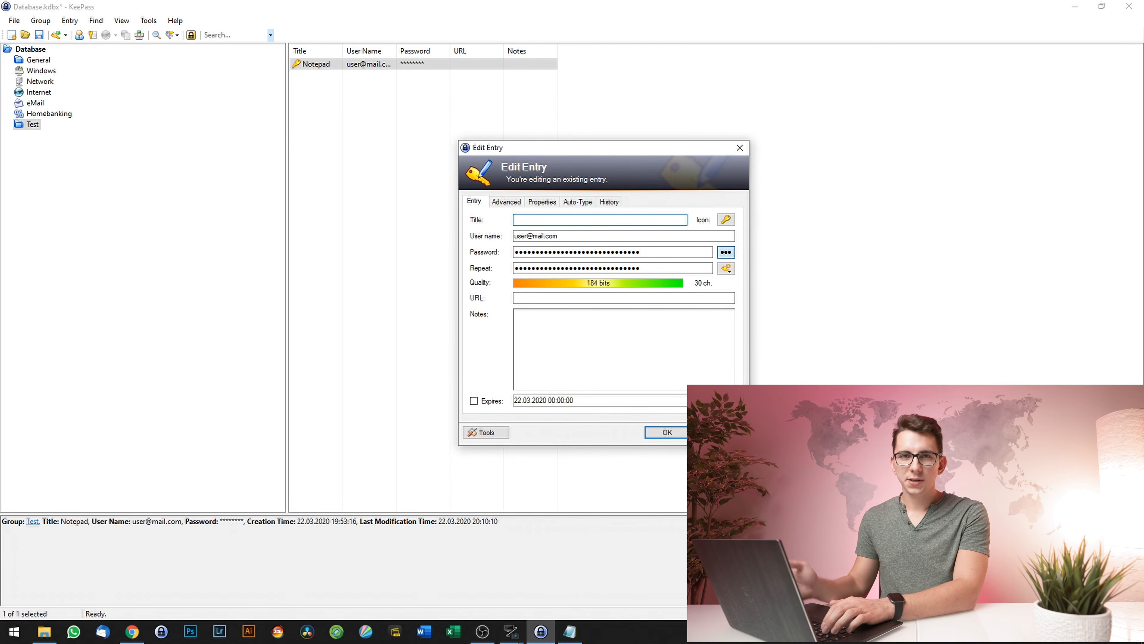
{"action": "type", "text": "Fac"}
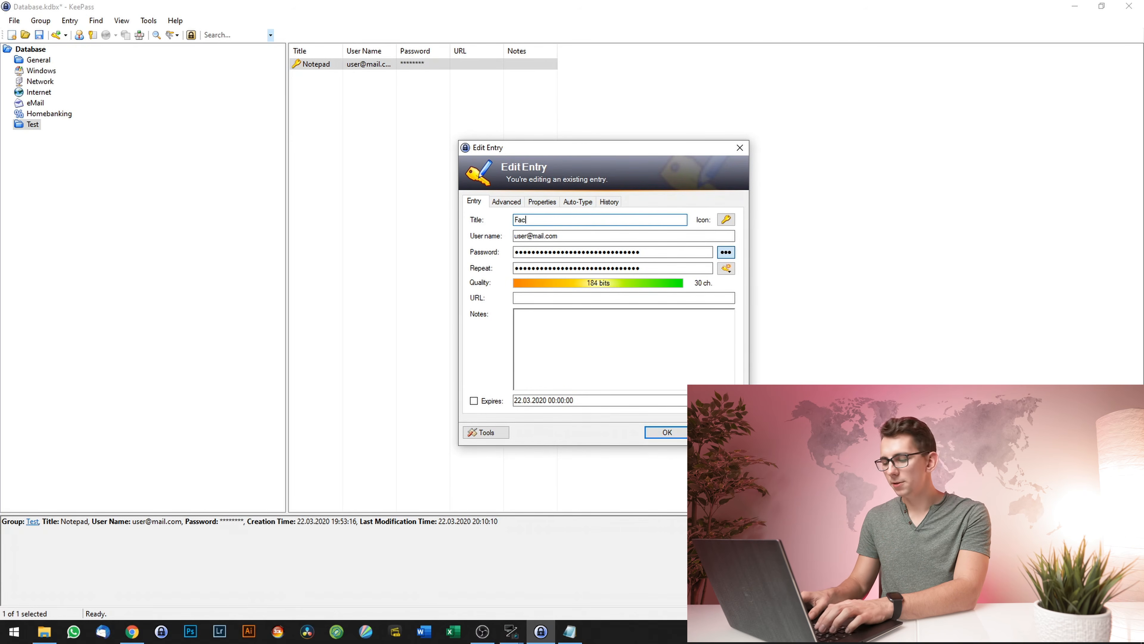
{"action": "type", "text": "ebook"}
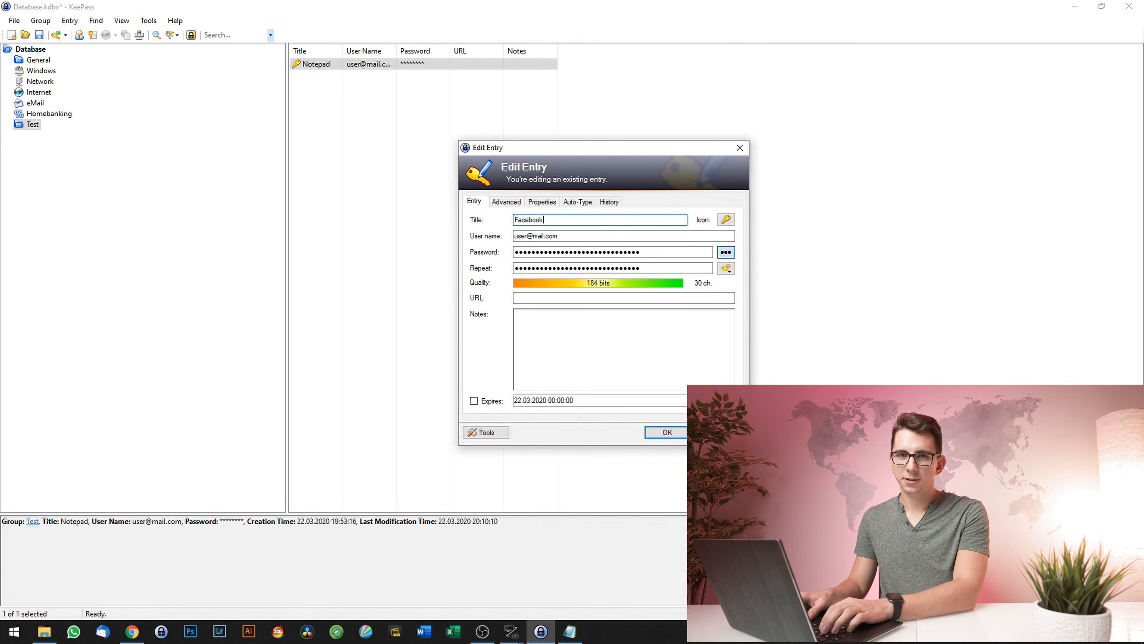
{"action": "key", "text": "ctrl+a"}
{"action": "key", "text": "BackSpace"}
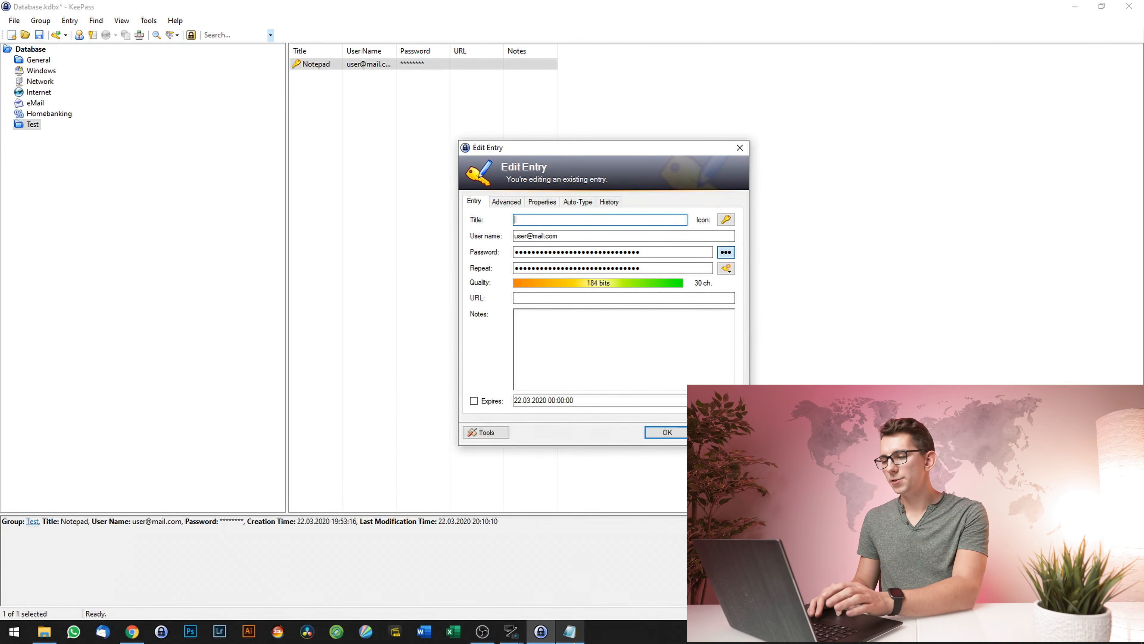
{"action": "left_click", "coordinate": [570, 631]}
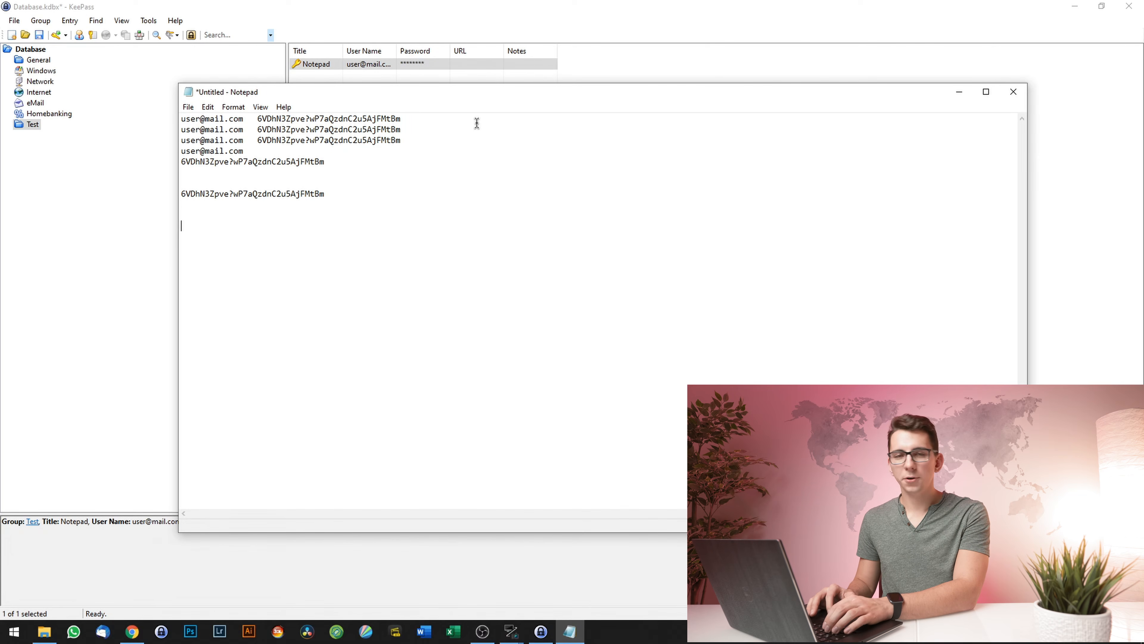
{"action": "left_click", "coordinate": [958, 93]}
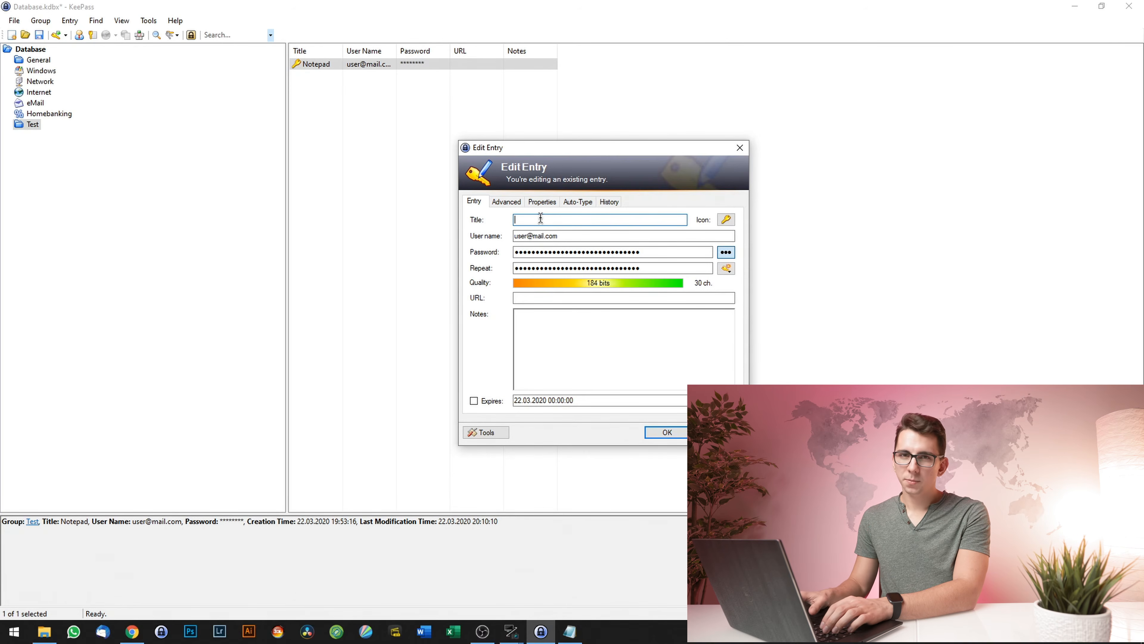
{"action": "left_click", "coordinate": [539, 297]}
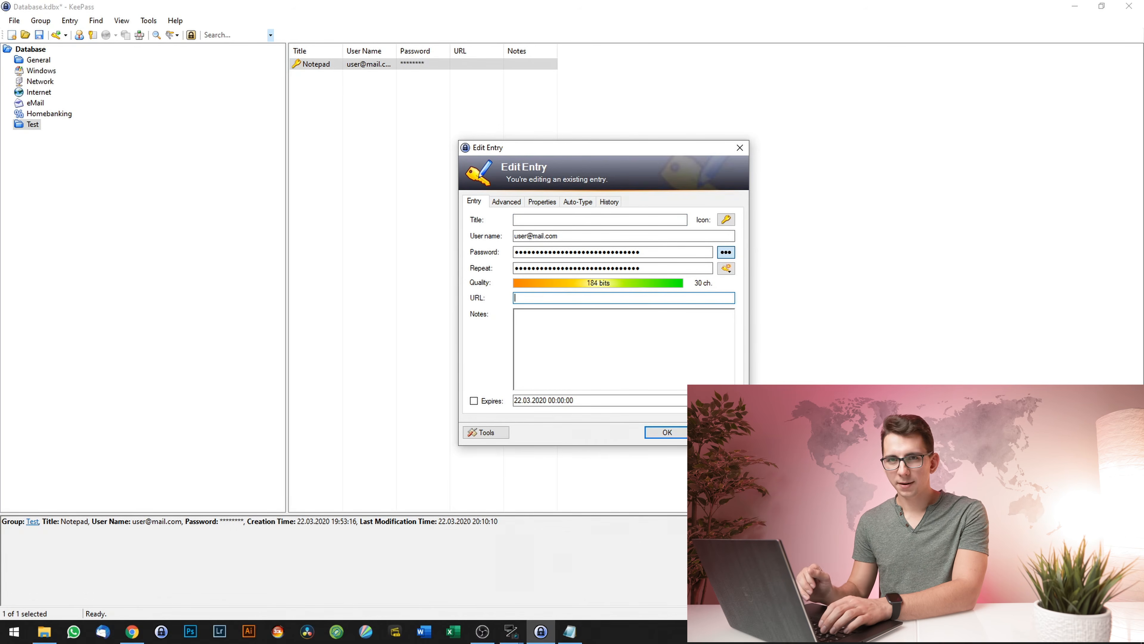
- Check the entry's Properties tab and Tags field, then close the editor without saving
{"action": "left_click", "coordinate": [544, 201]}
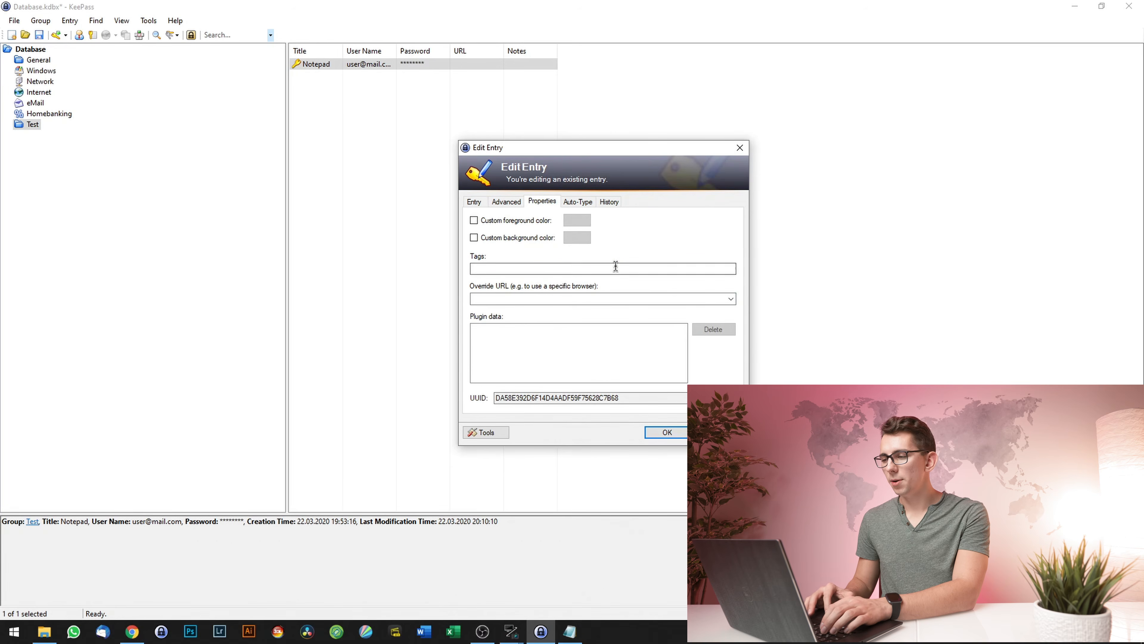
{"action": "left_click", "coordinate": [523, 270]}
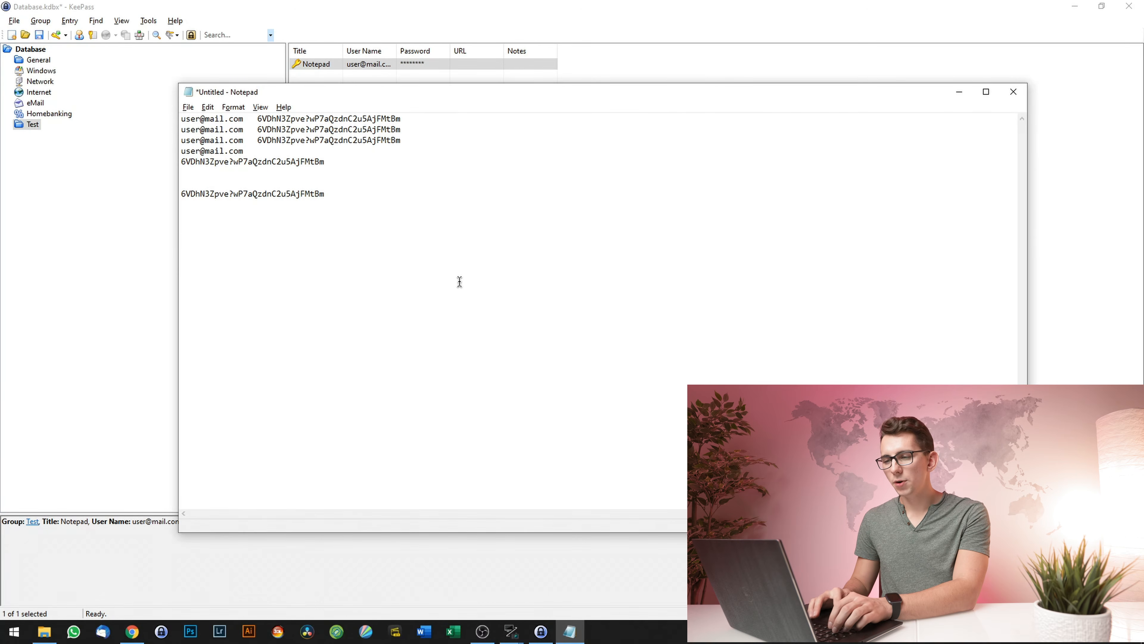
{"action": "key", "text": "ctrl+alt+a"}
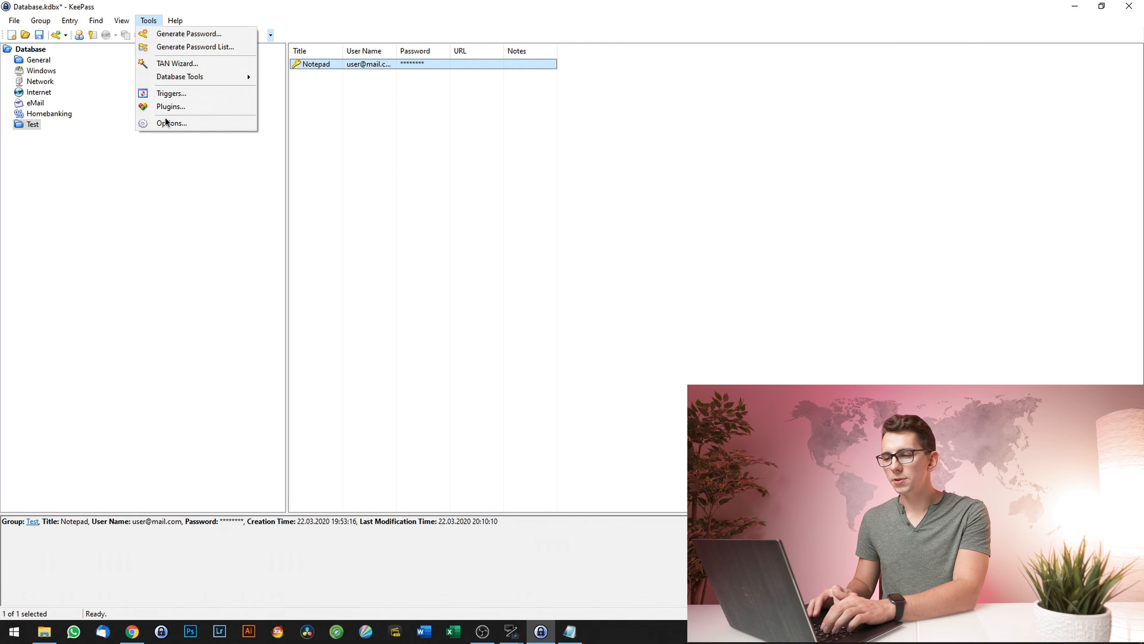
- In Advanced options, enable URL-host auto-type matching and cancelling when the target window changes, then apply
{"action": "left_click", "coordinate": [169, 123]}
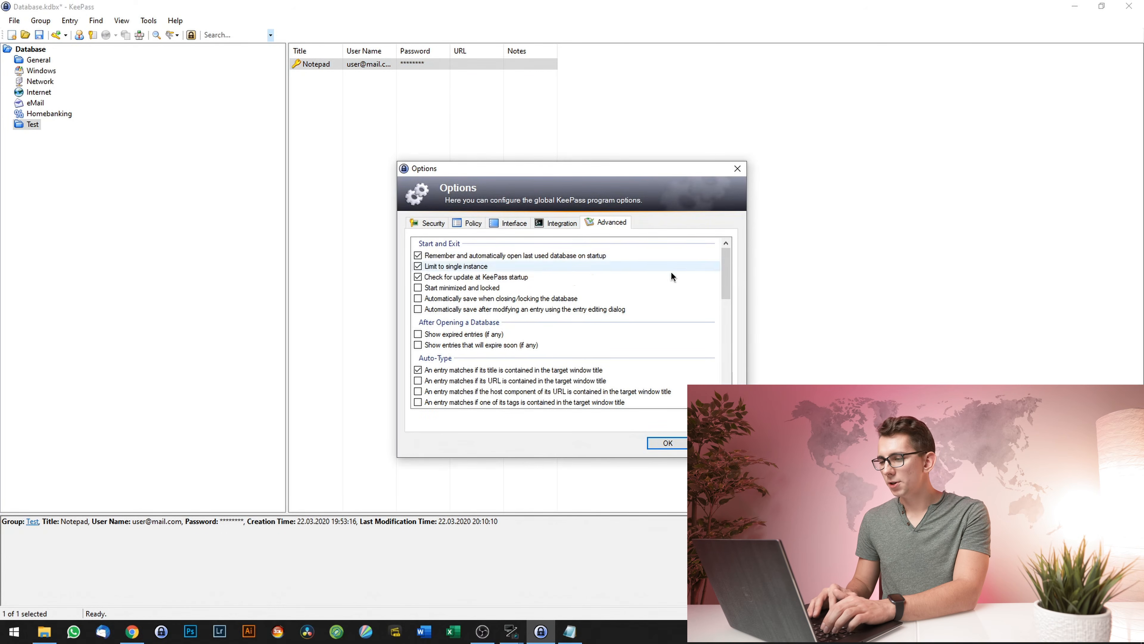
{"action": "scroll", "coordinate": [726, 271], "scroll_direction": "down", "scroll_amount": 1}
{"action": "scroll", "coordinate": [728, 290], "scroll_direction": "down", "scroll_amount": 2}
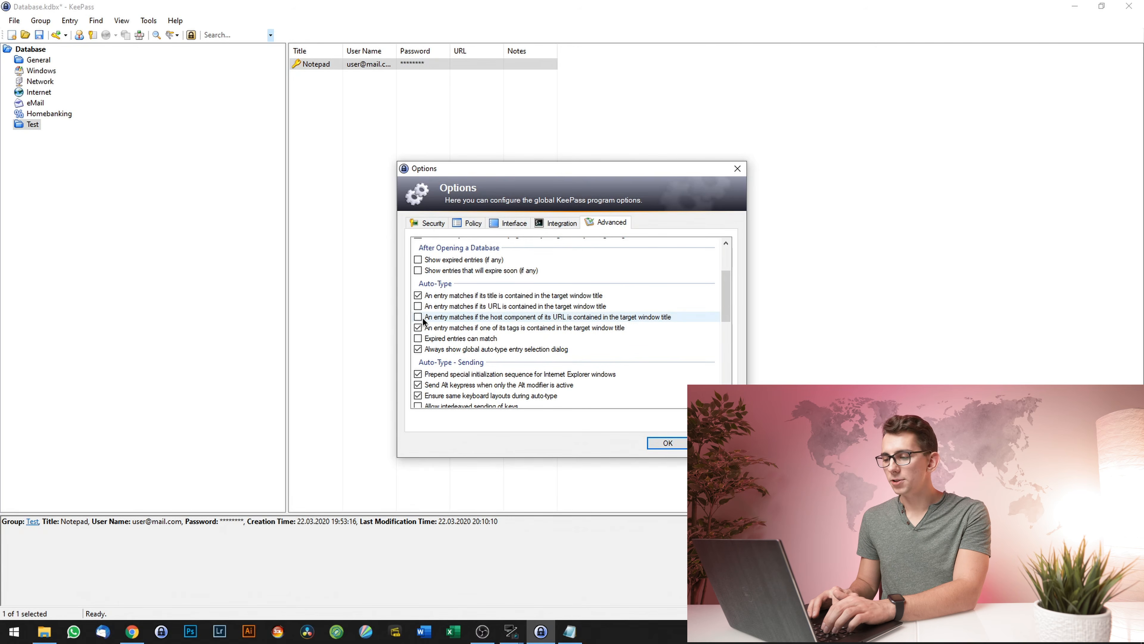
{"action": "left_click", "coordinate": [421, 318]}
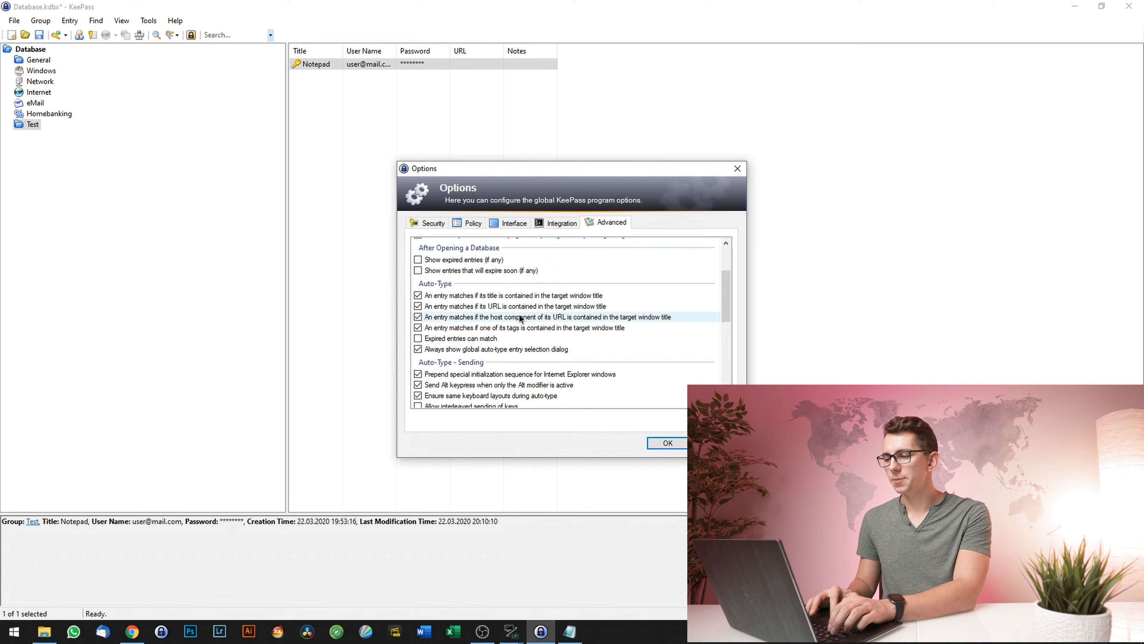
{"action": "scroll", "coordinate": [602, 317], "scroll_direction": "down", "scroll_amount": 1}
{"action": "scroll", "coordinate": [728, 311], "scroll_direction": "down", "scroll_amount": 2}
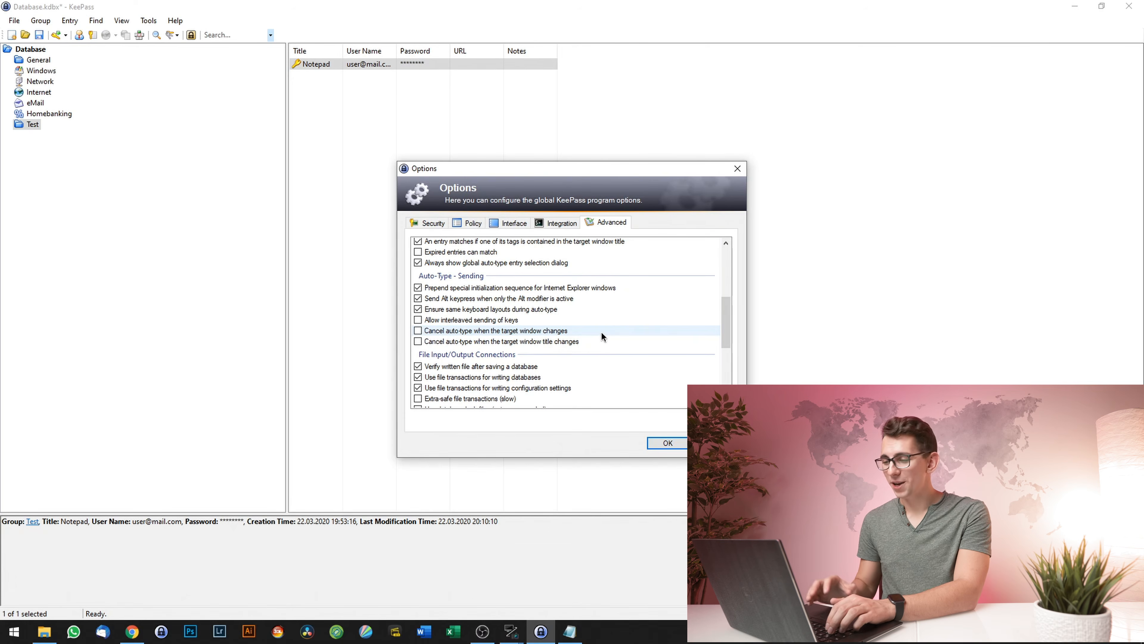
{"action": "left_click", "coordinate": [422, 332]}
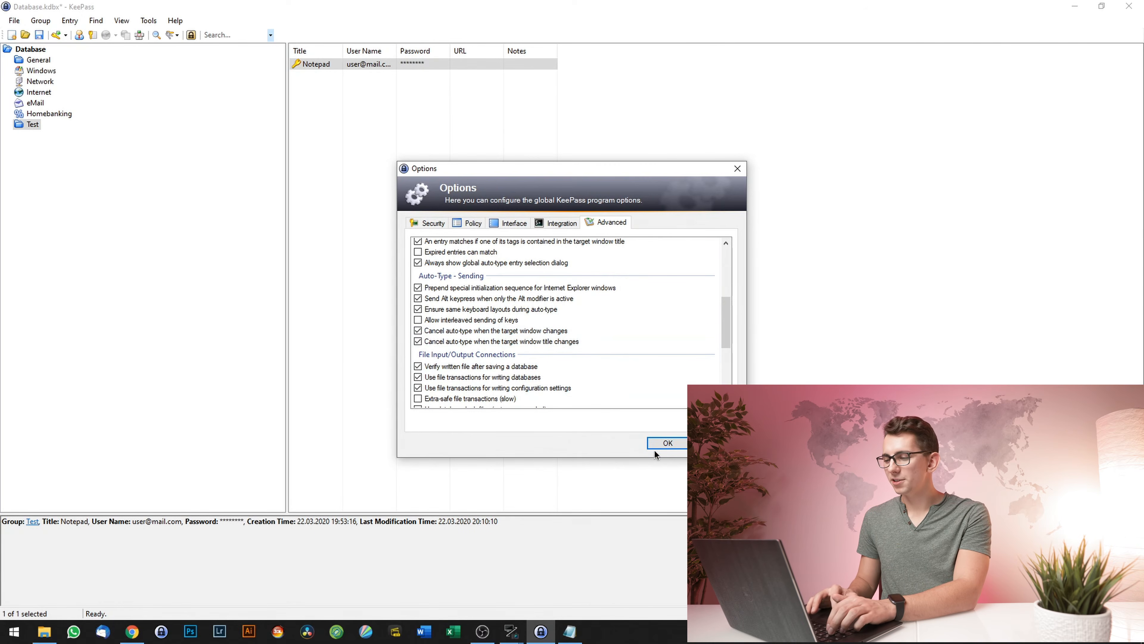
{"action": "left_click", "coordinate": [673, 444]}
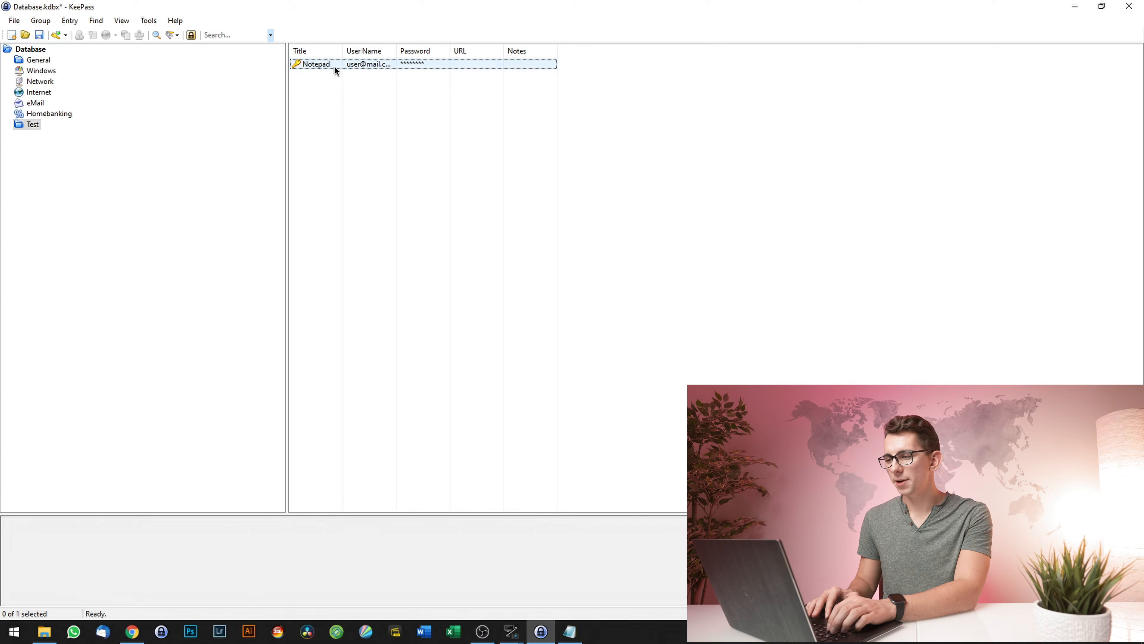
- Duplicate the Notepad entry to create 'Notepad - Copy' in the Test group
{"action": "left_click", "coordinate": [322, 67]}
{"action": "right_click", "coordinate": [320, 65]}
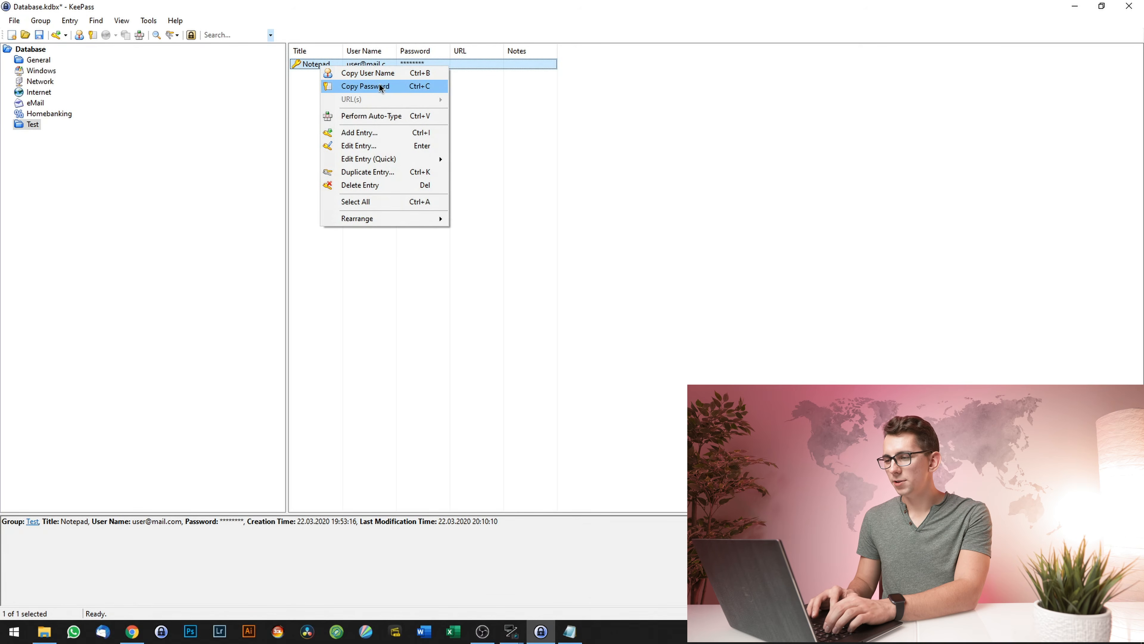
{"action": "left_click", "coordinate": [383, 173]}
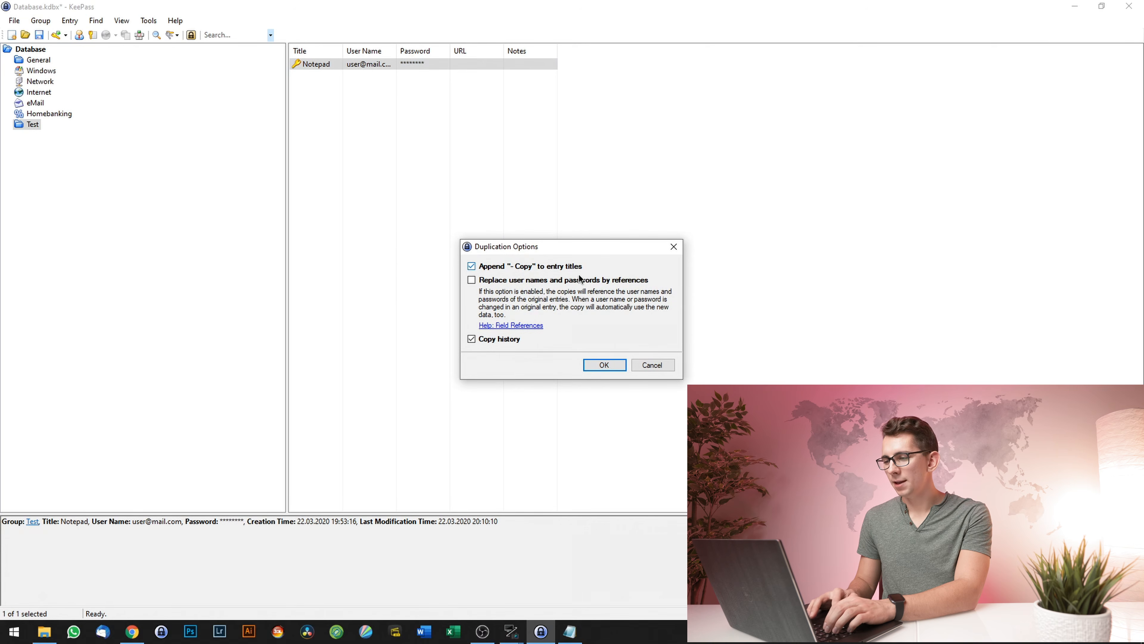
{"action": "left_click", "coordinate": [604, 366]}
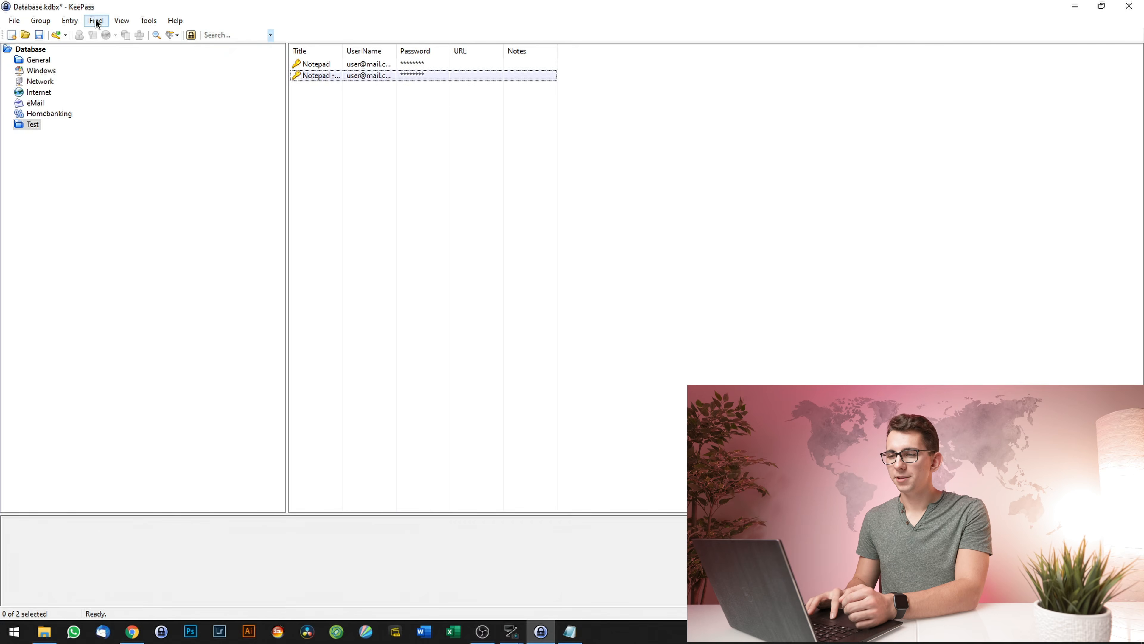
{"action": "left_click", "coordinate": [96, 21]}
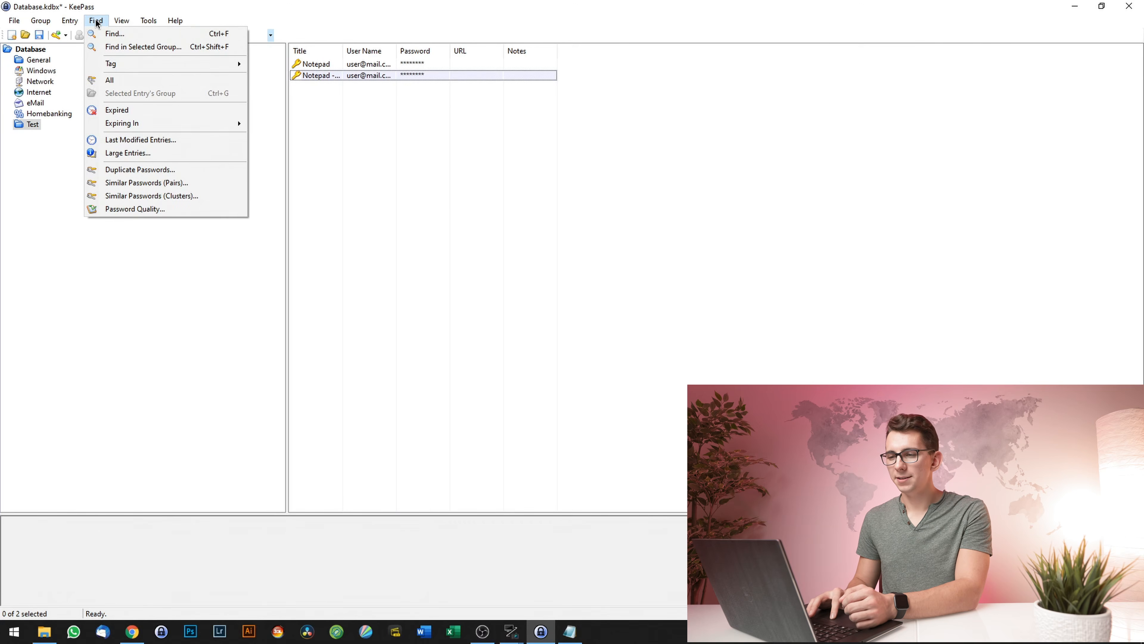
{"action": "left_click", "coordinate": [195, 174]}
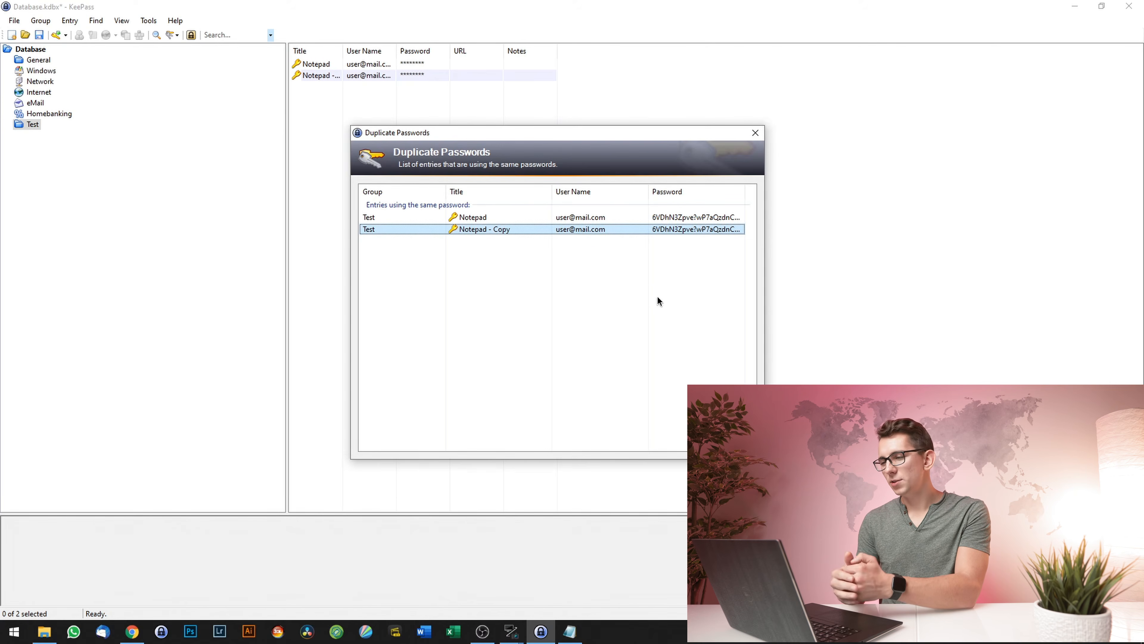
- Give 'Notepad - Copy' a new password from the '30 Characters with Letters, Digits' generator profile
{"action": "left_click", "coordinate": [755, 132]}
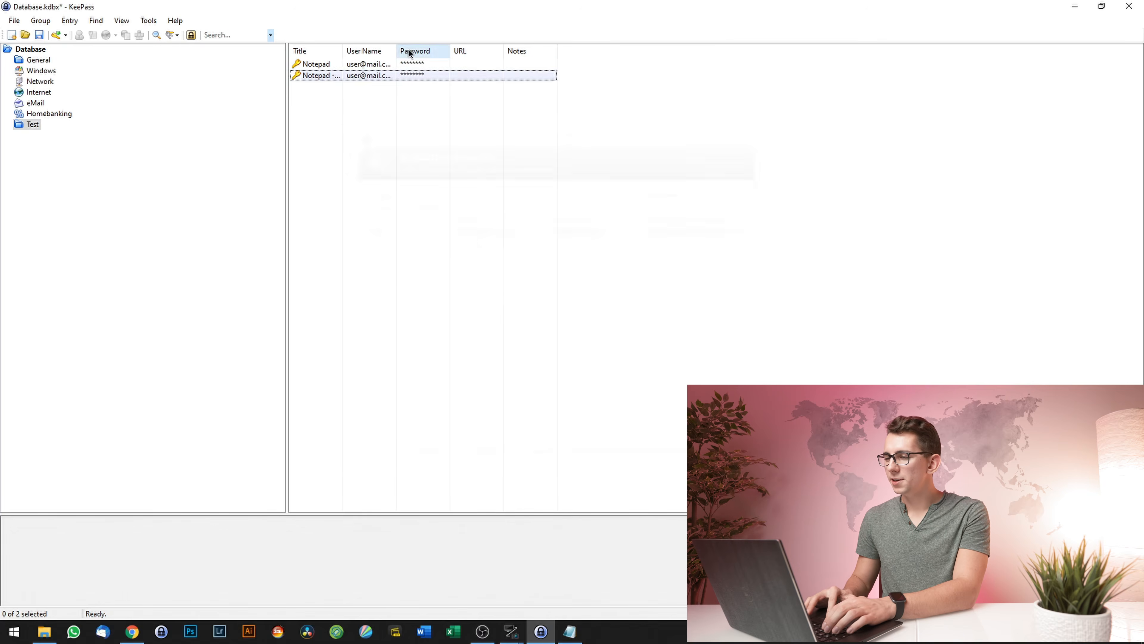
{"action": "double_click", "coordinate": [323, 76]}
{"action": "left_click", "coordinate": [694, 284]}
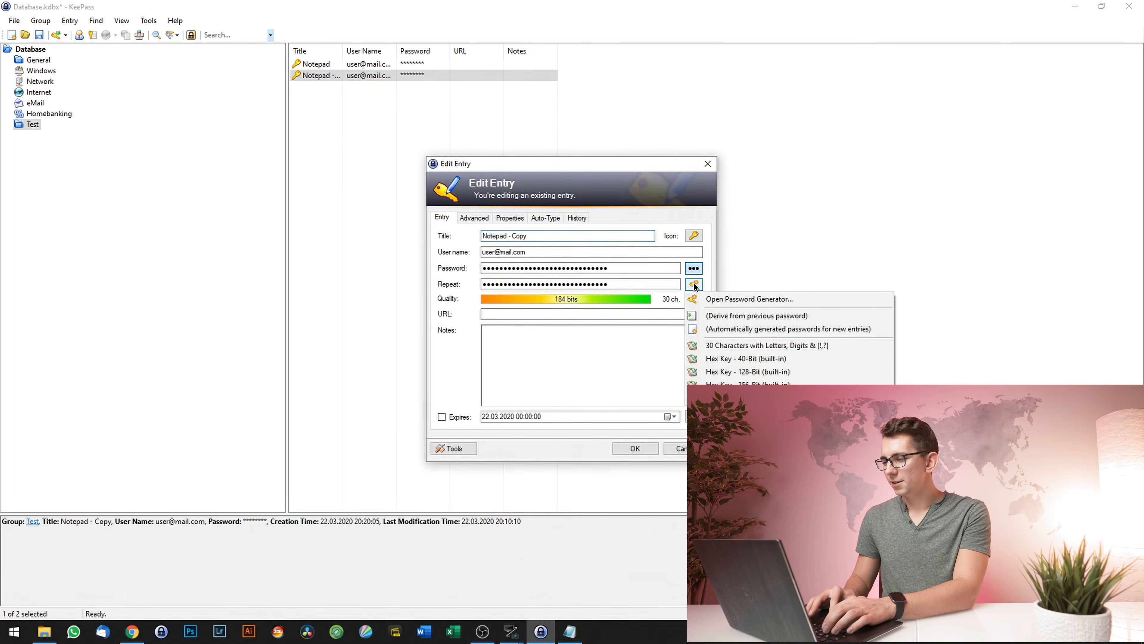
{"action": "left_click", "coordinate": [753, 346]}
{"action": "left_click", "coordinate": [644, 447]}
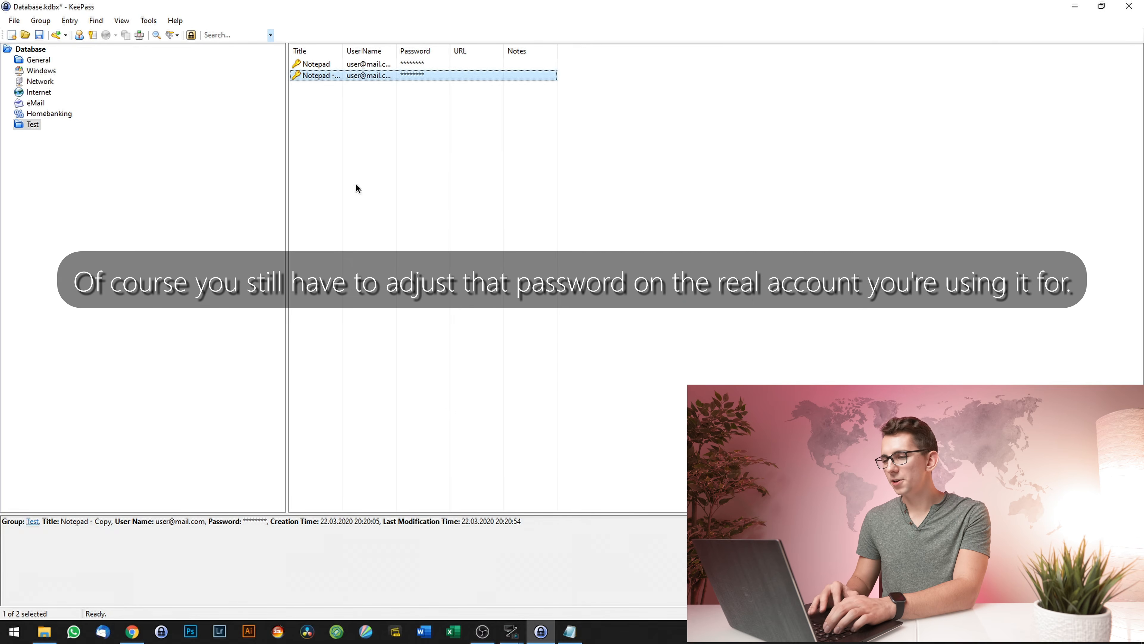
- Rerun the Duplicate Passwords check and confirm none are found
{"action": "left_click", "coordinate": [96, 21]}
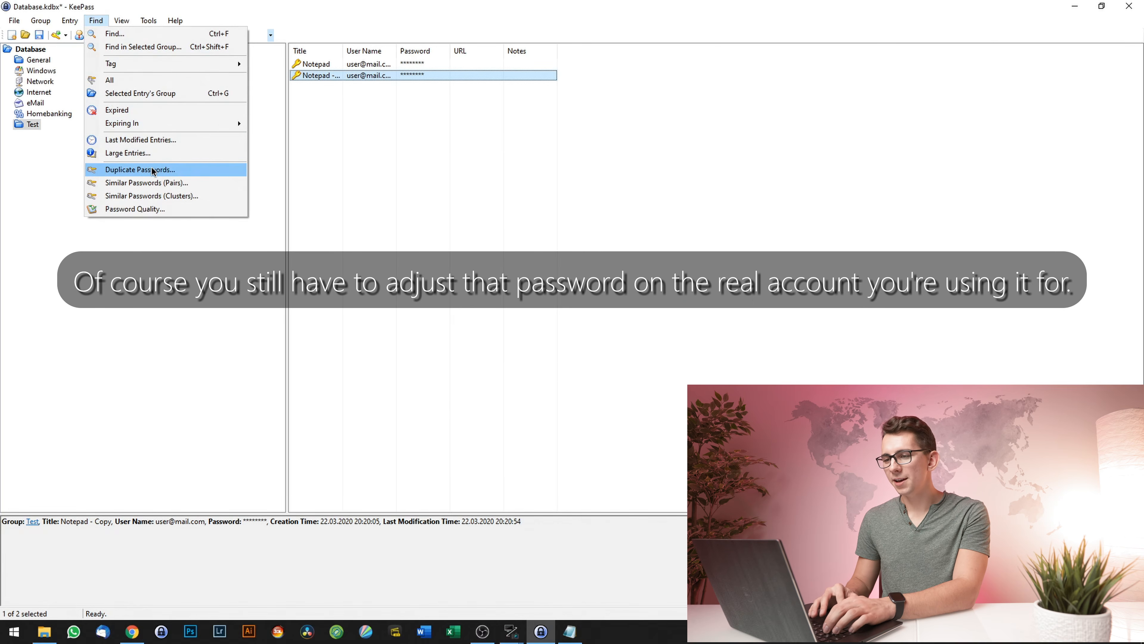
{"action": "left_click", "coordinate": [151, 172]}
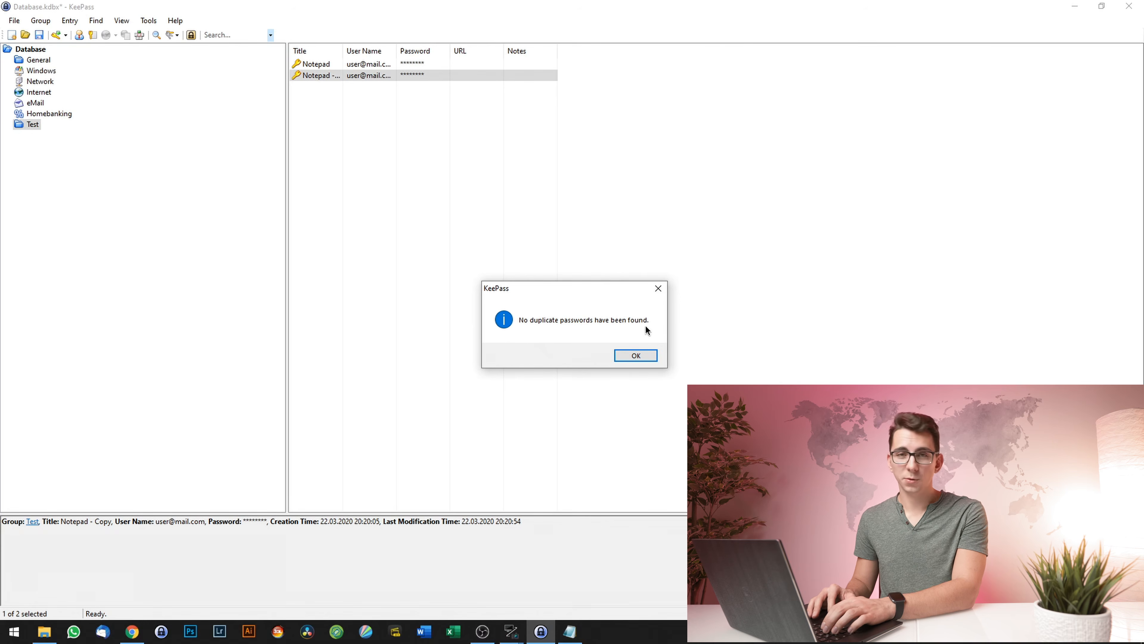
{"action": "left_click", "coordinate": [635, 355]}
{"action": "left_click", "coordinate": [96, 20]}
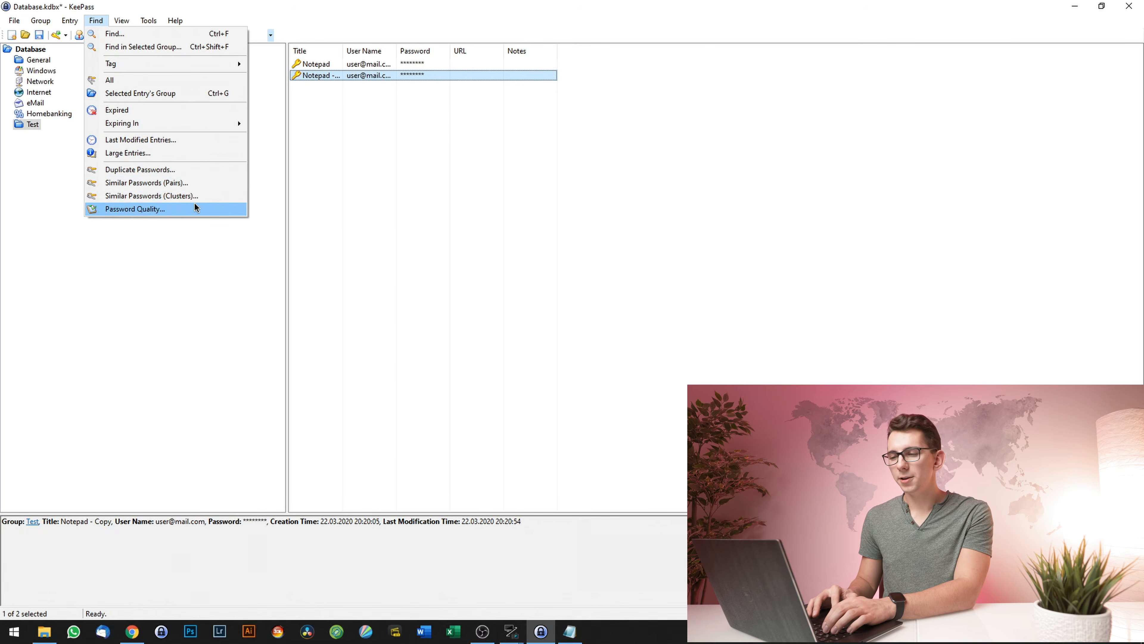
{"action": "left_click", "coordinate": [177, 184]}
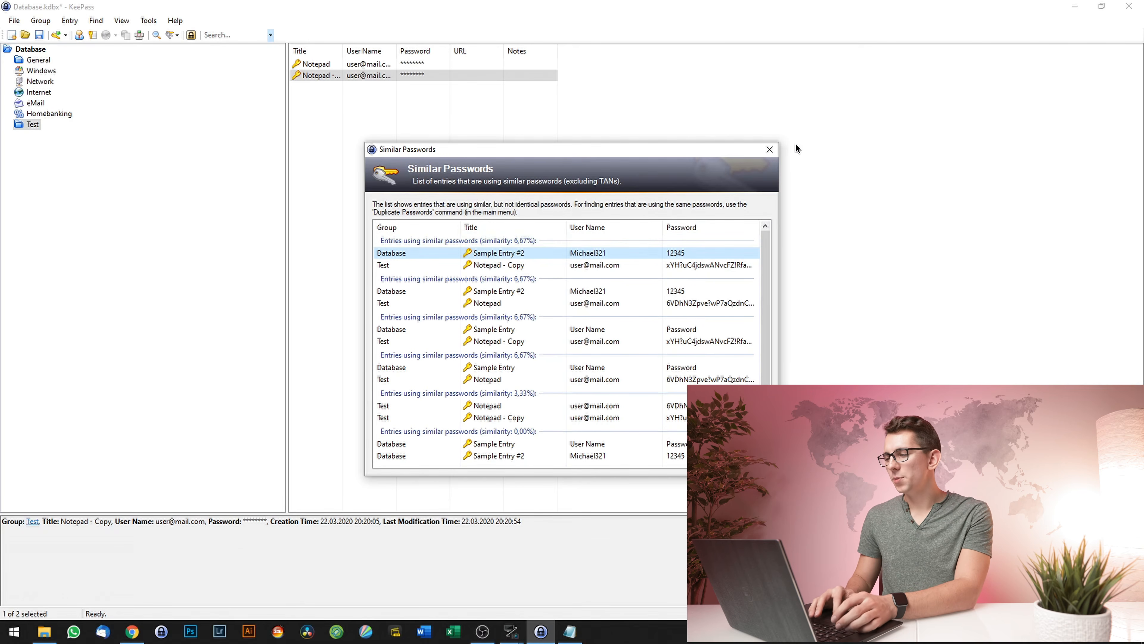
{"action": "left_click", "coordinate": [770, 149]}
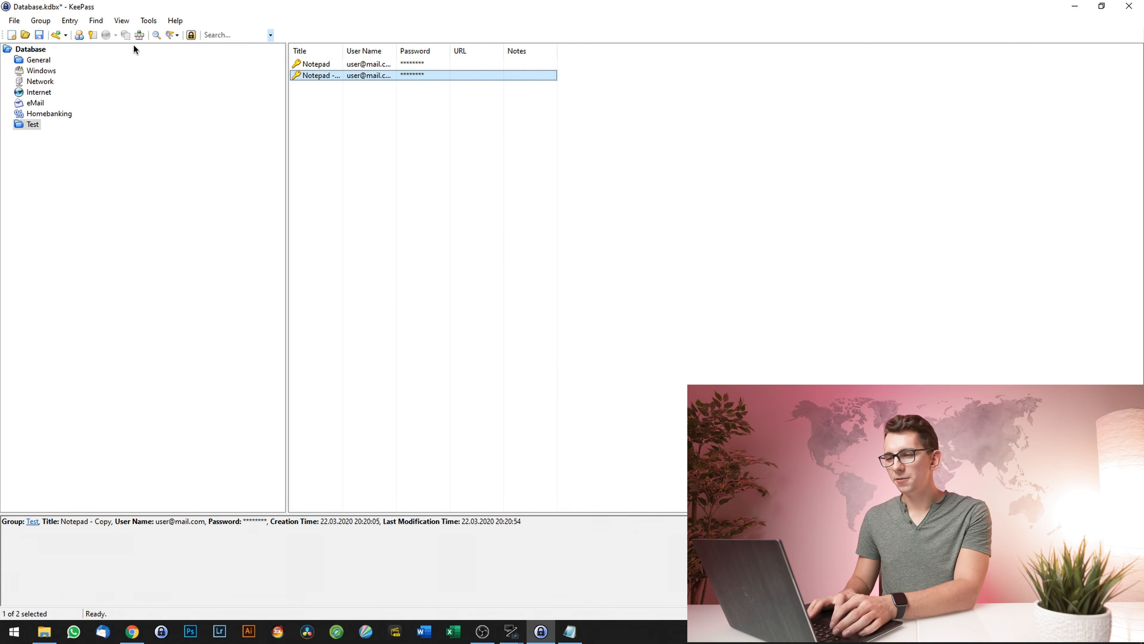
{"action": "left_click", "coordinate": [96, 20]}
{"action": "left_click", "coordinate": [173, 216]}
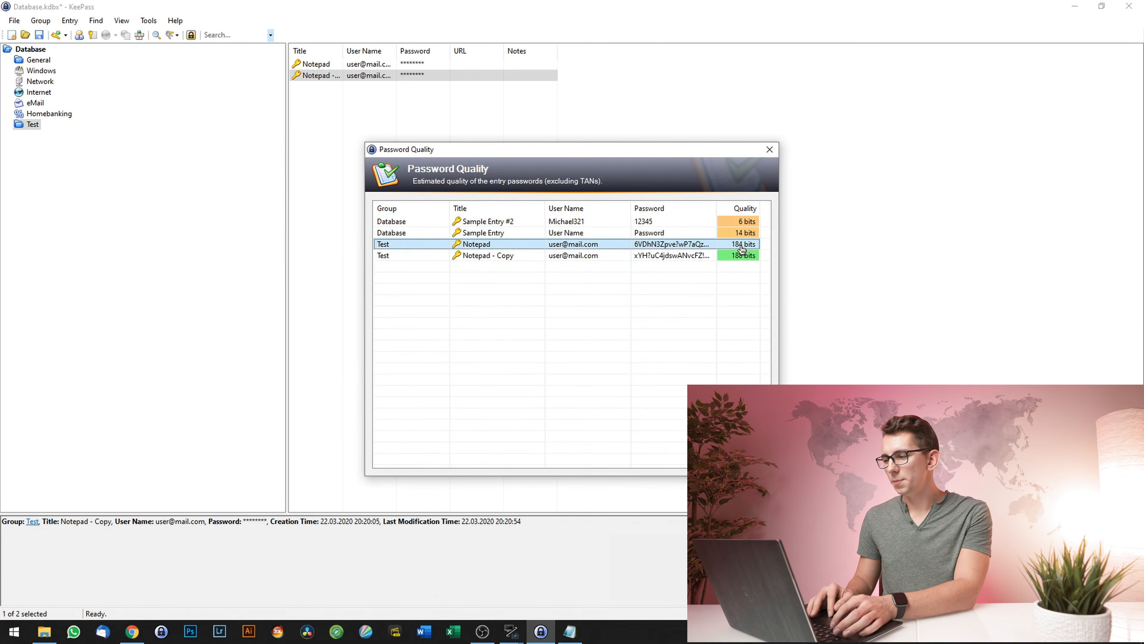
{"action": "left_click", "coordinate": [745, 256]}
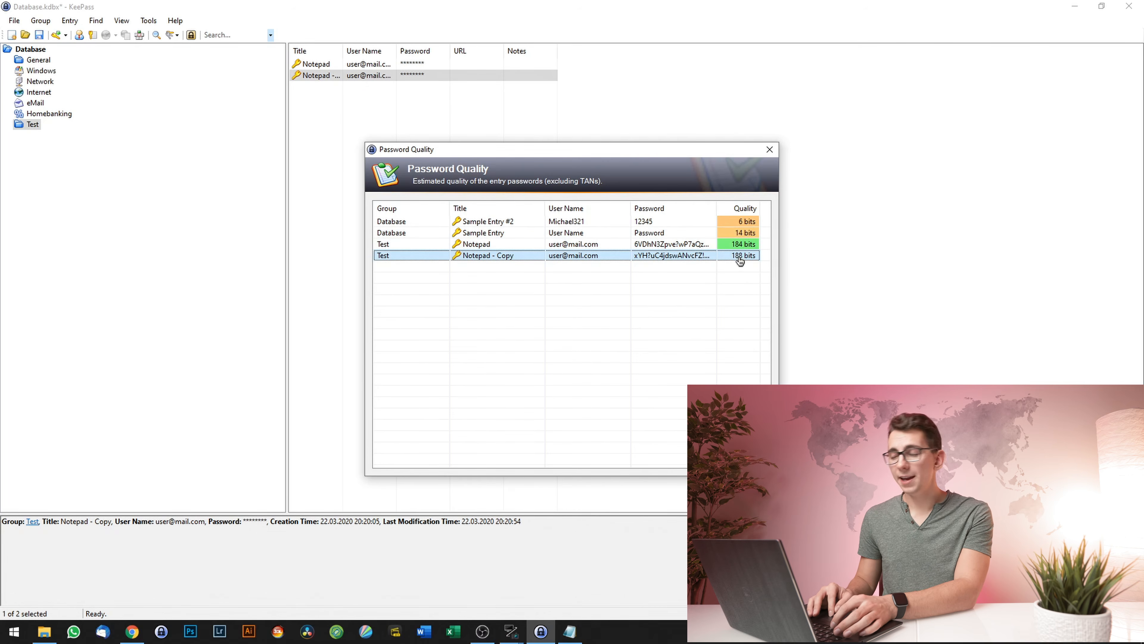
{"action": "left_click", "coordinate": [732, 286]}
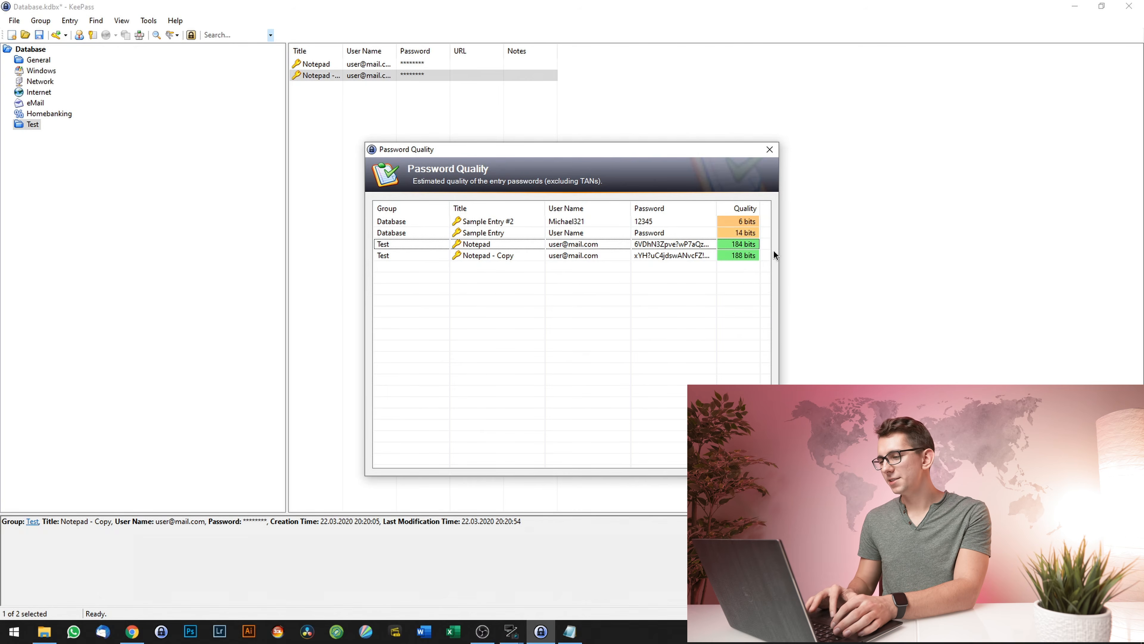
{"action": "left_click", "coordinate": [732, 225]}
{"action": "left_click", "coordinate": [739, 235]}
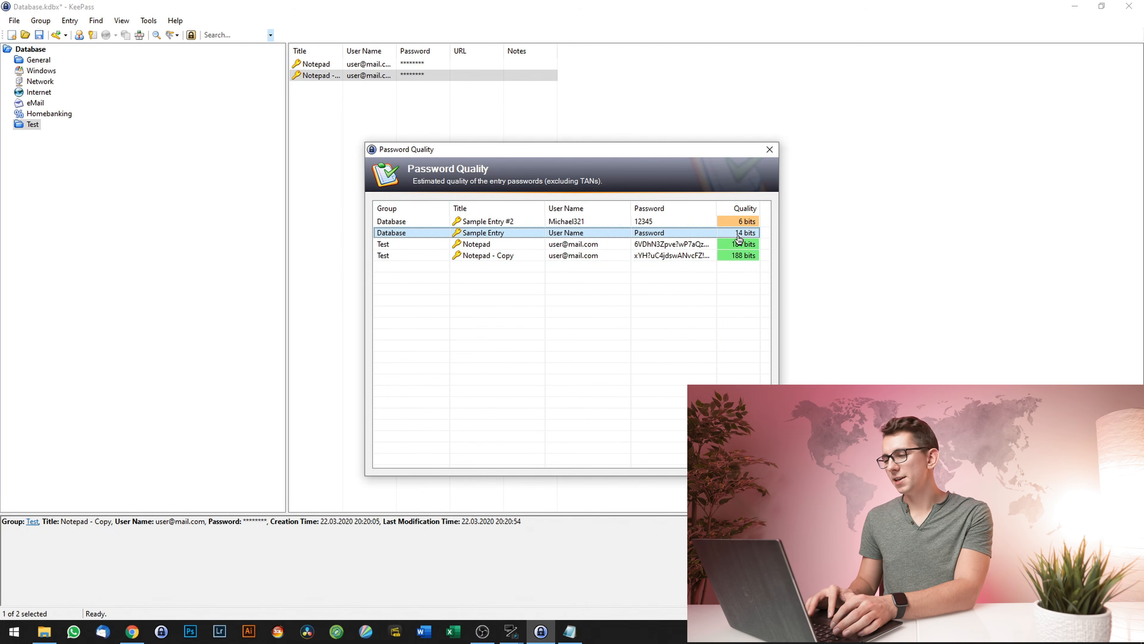
{"action": "left_click", "coordinate": [650, 222]}
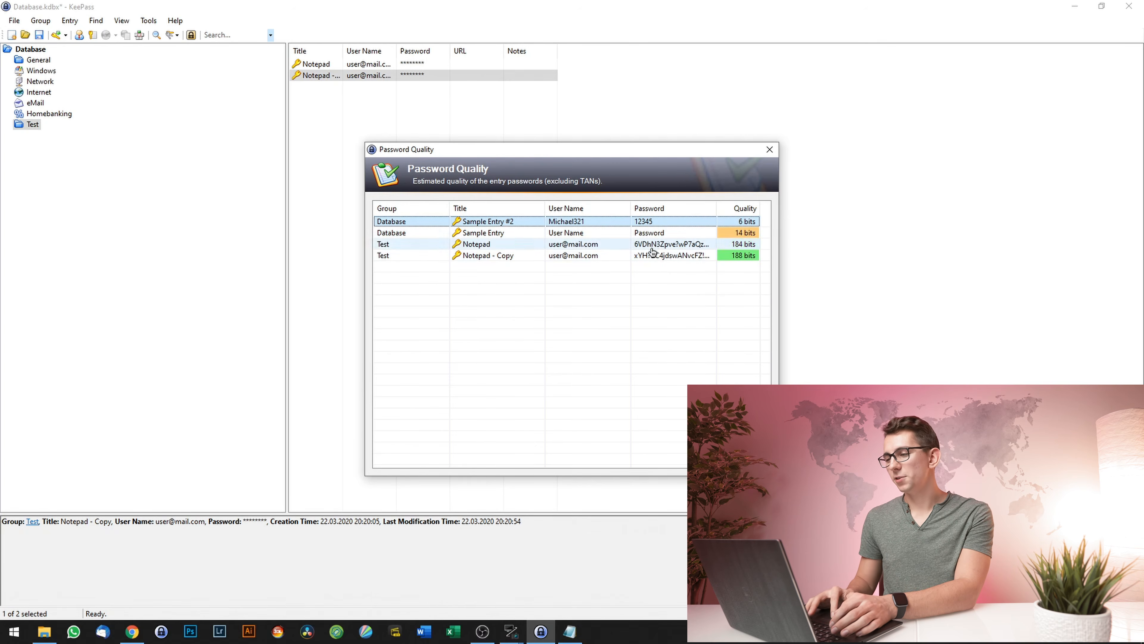
{"action": "left_click", "coordinate": [678, 233]}
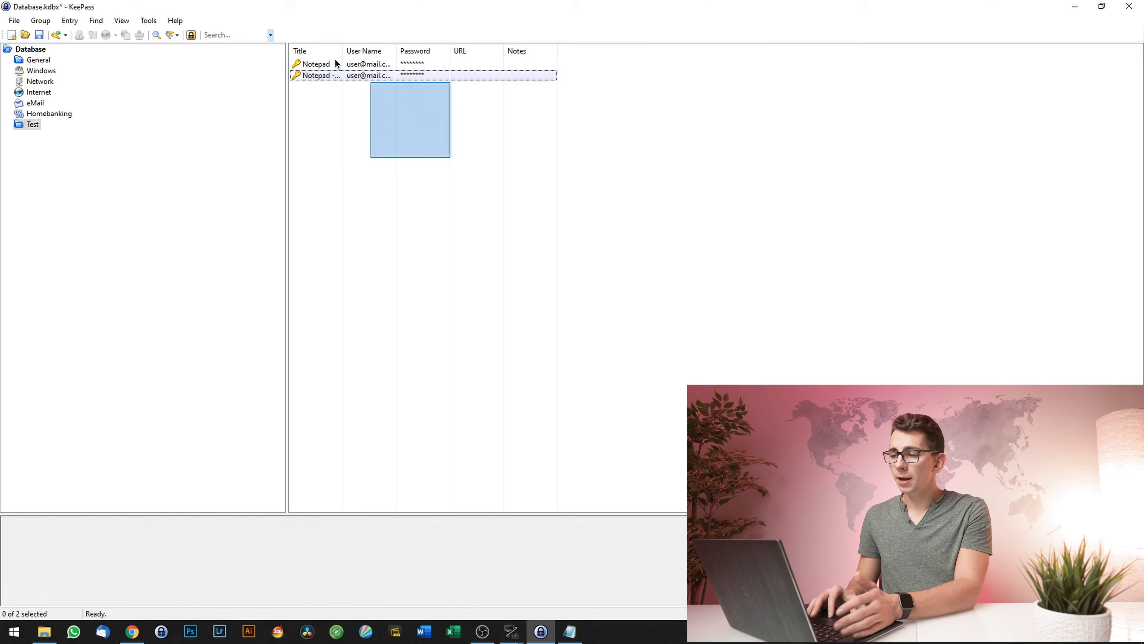
- Move both Notepad entries into the General group
{"action": "left_click", "coordinate": [310, 65], "text": "shift"}
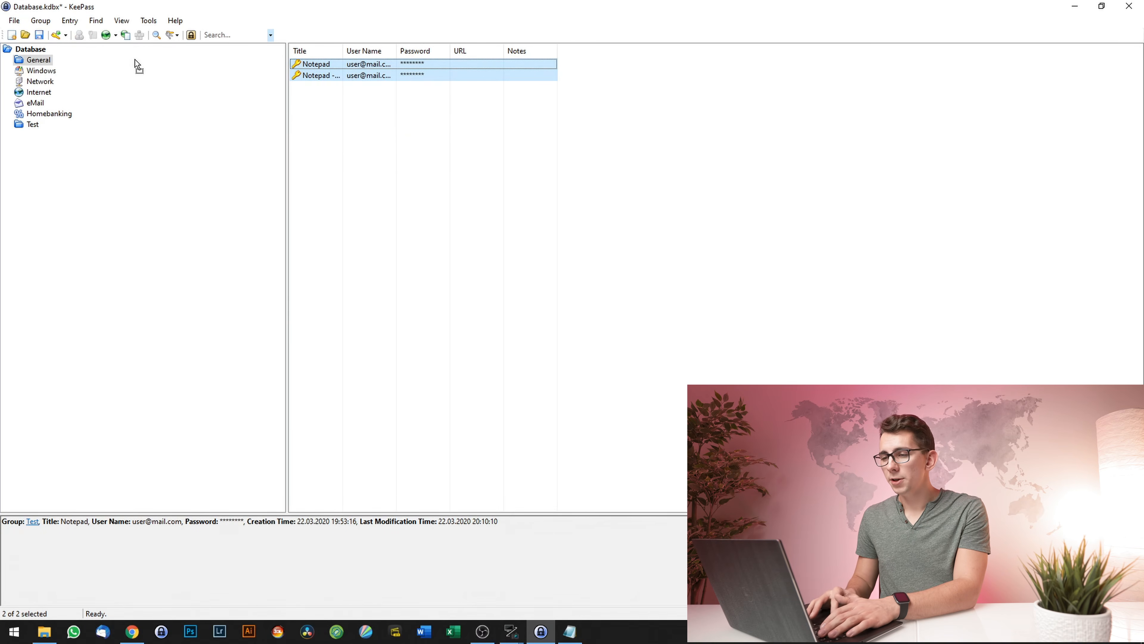
{"action": "left_click_drag", "start_coordinate": [10, 72], "coordinate": [18, 60]}
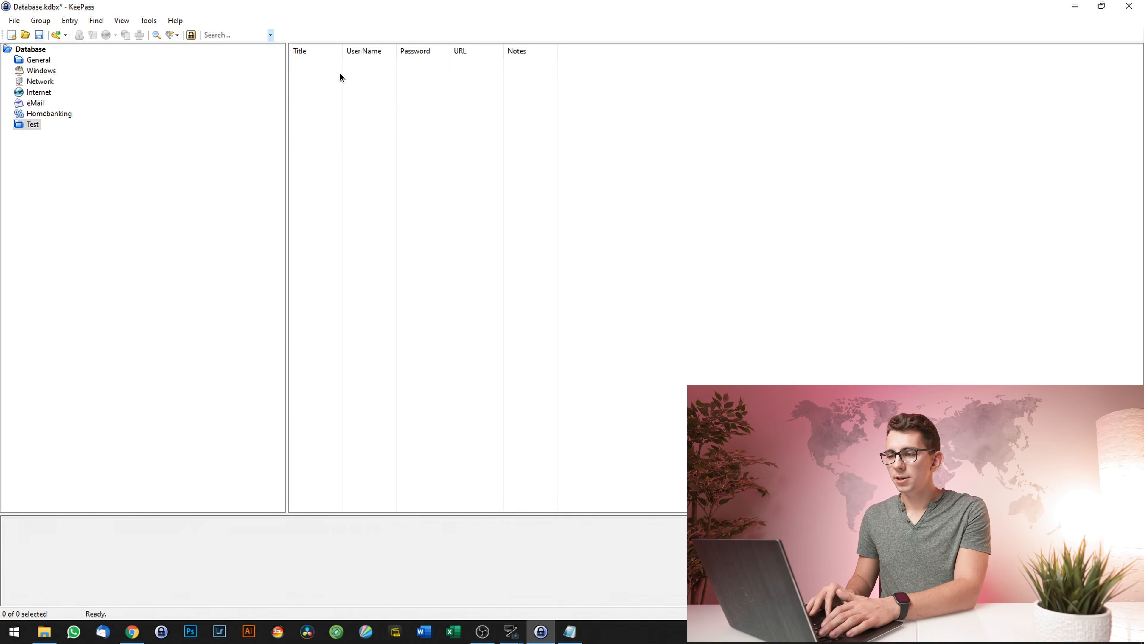
{"action": "left_click", "coordinate": [37, 60]}
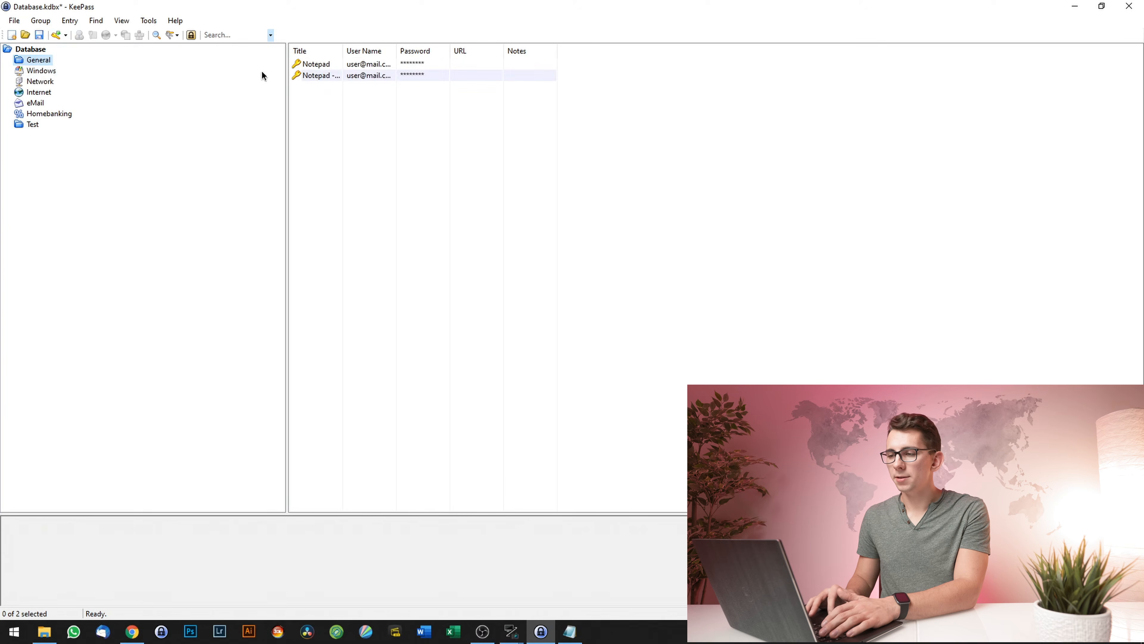
- Delete the two Sample Entries to the Recycle Bin and empty the Recycle Bin
{"action": "left_click", "coordinate": [28, 49]}
{"action": "left_click_drag", "start_coordinate": [375, 123], "coordinate": [338, 77]}
{"action": "right_click", "coordinate": [320, 72]}
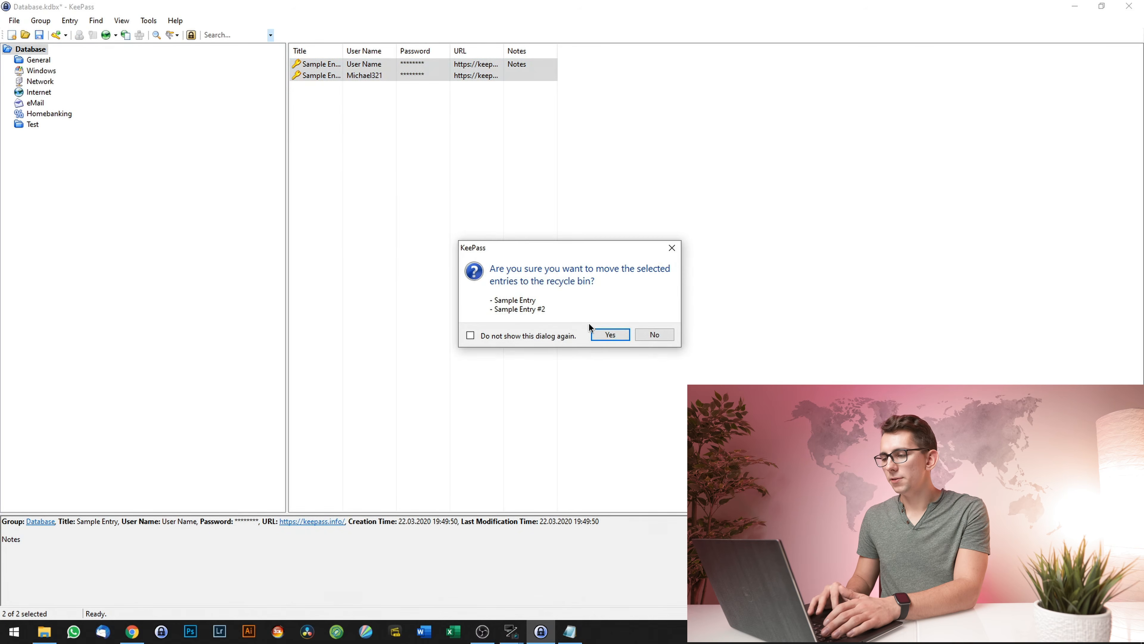
{"action": "left_click", "coordinate": [608, 335]}
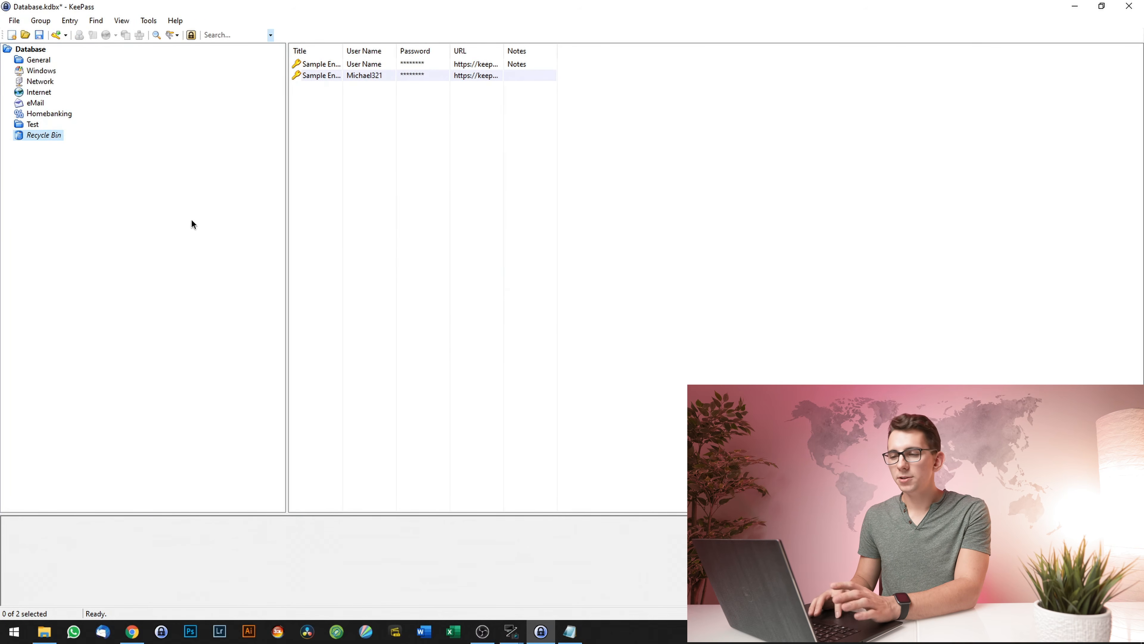
{"action": "right_click", "coordinate": [46, 136]}
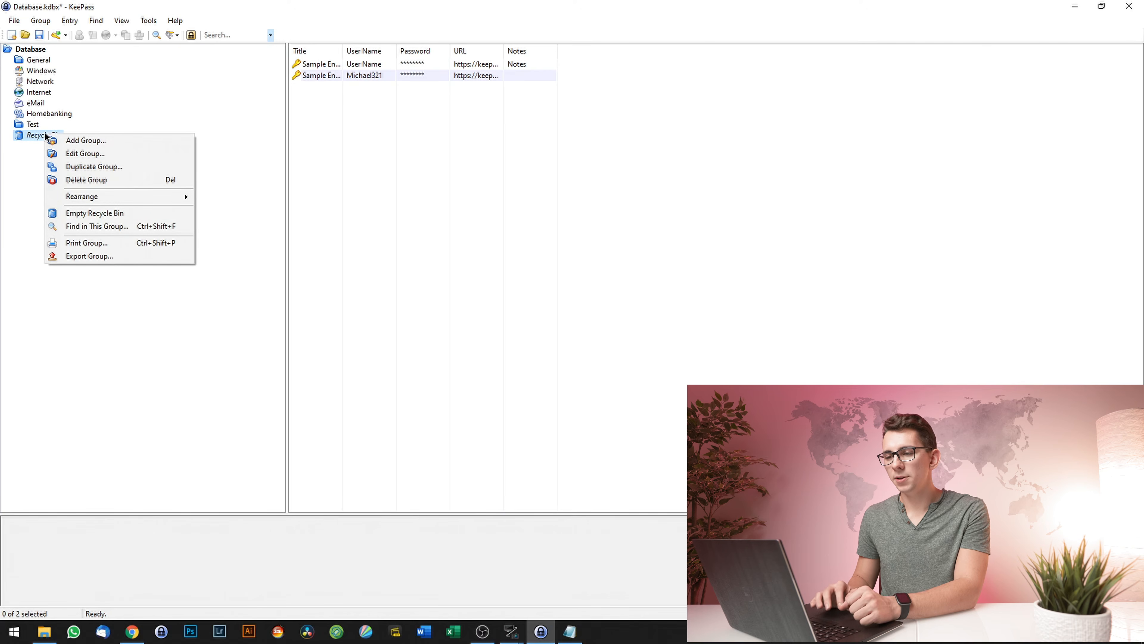
{"action": "left_click", "coordinate": [137, 215]}
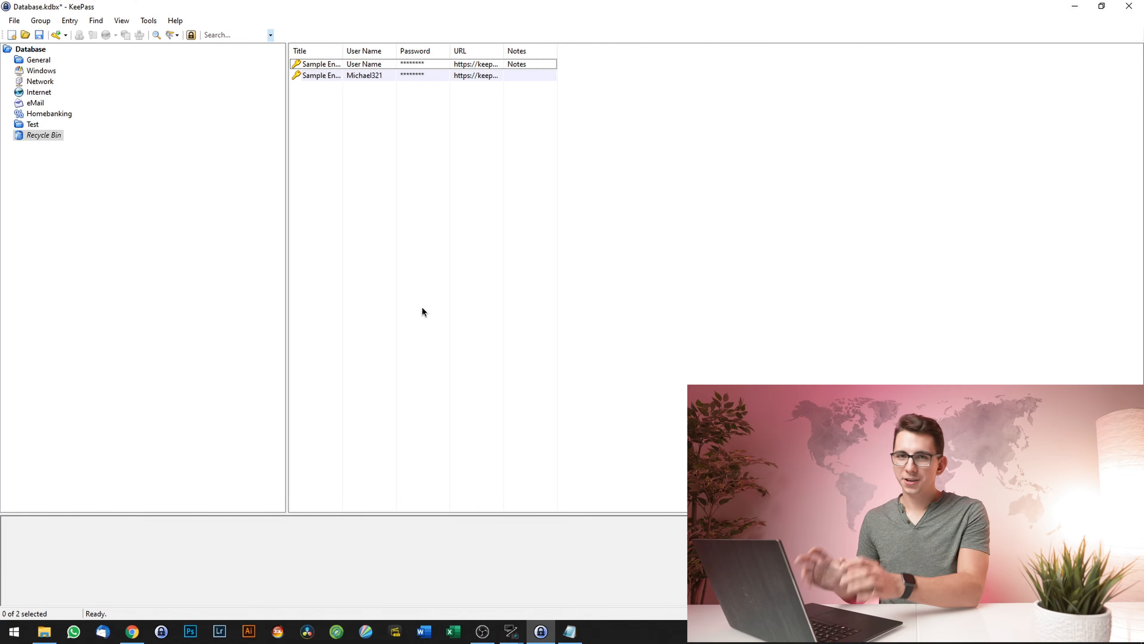
- Minimize the Notepad notes window and exit KeePass from the File menu
{"action": "left_click", "coordinate": [569, 631]}
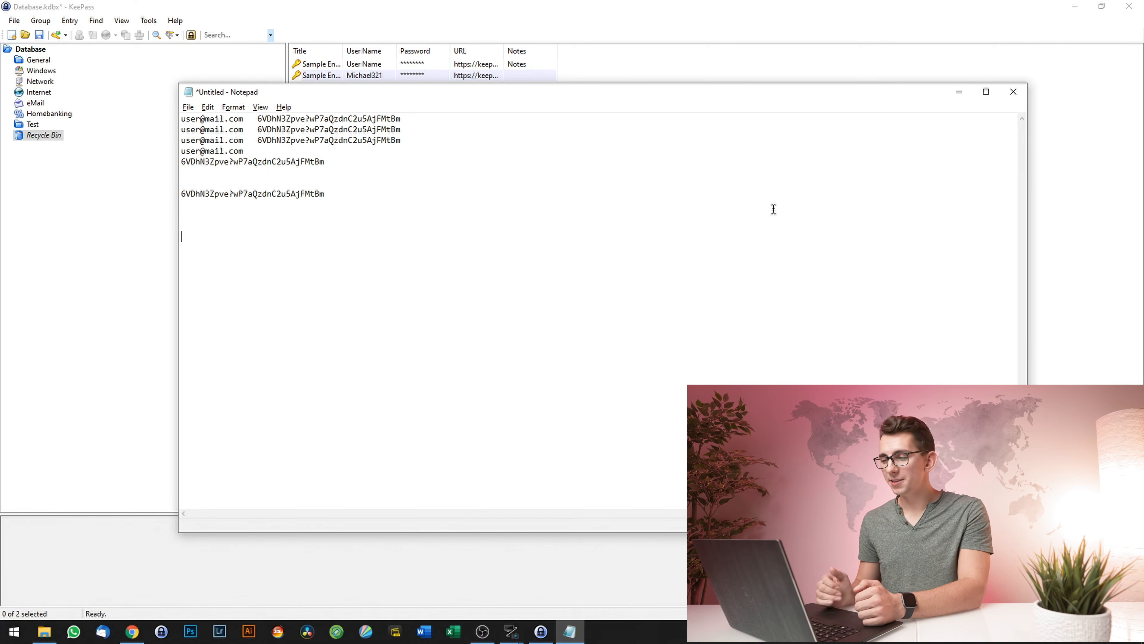
{"action": "left_click", "coordinate": [959, 93]}
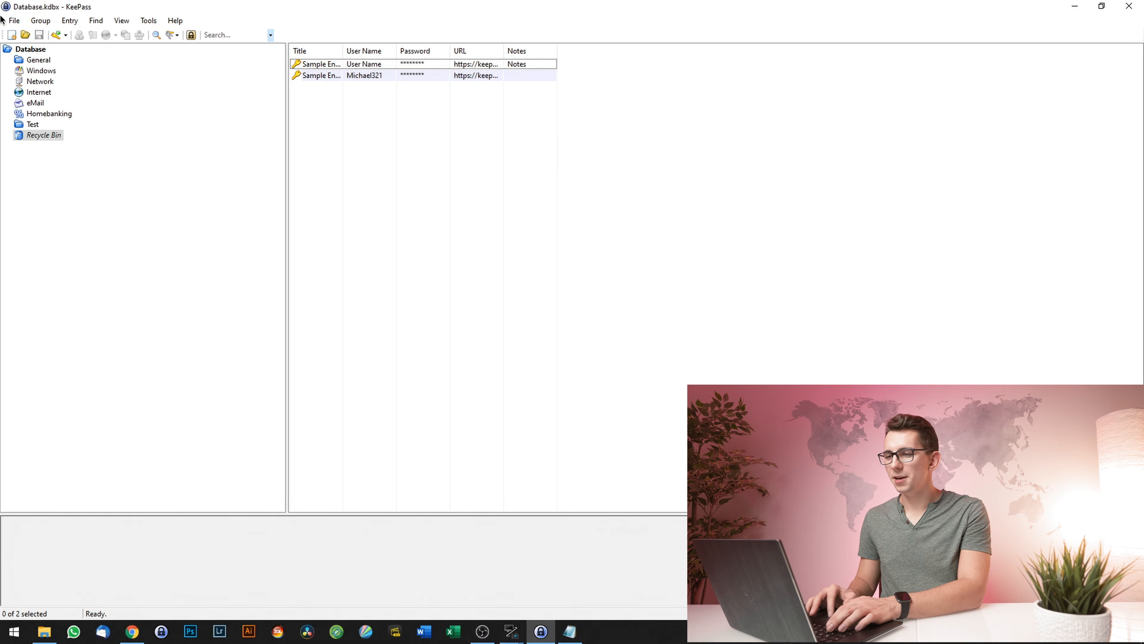
{"action": "left_click", "coordinate": [14, 21]}
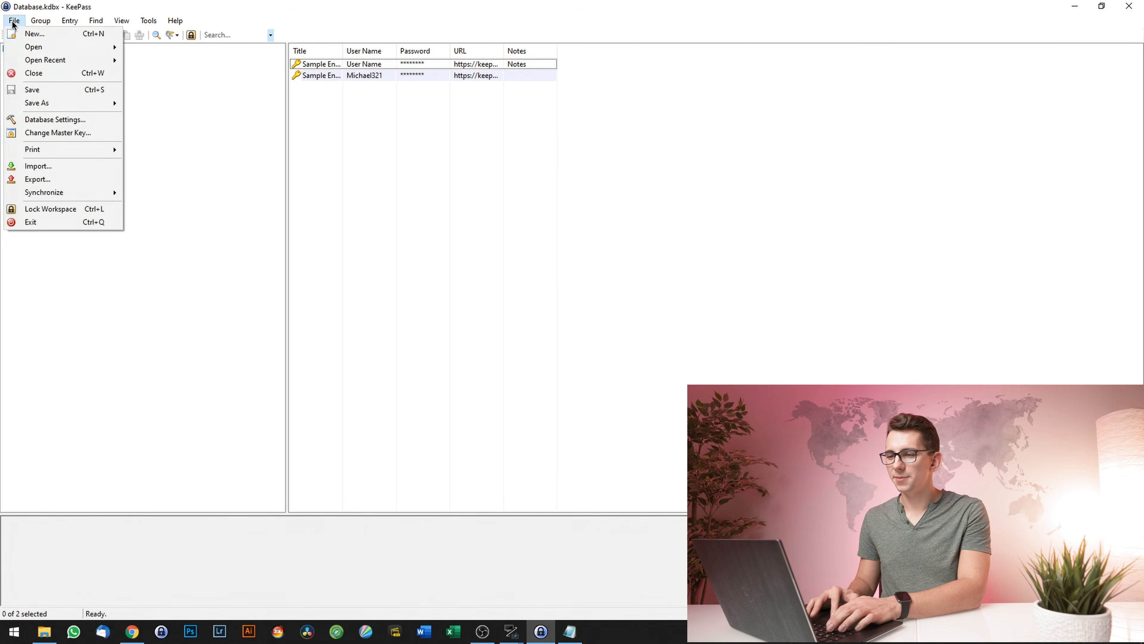
{"action": "left_click", "coordinate": [46, 223]}
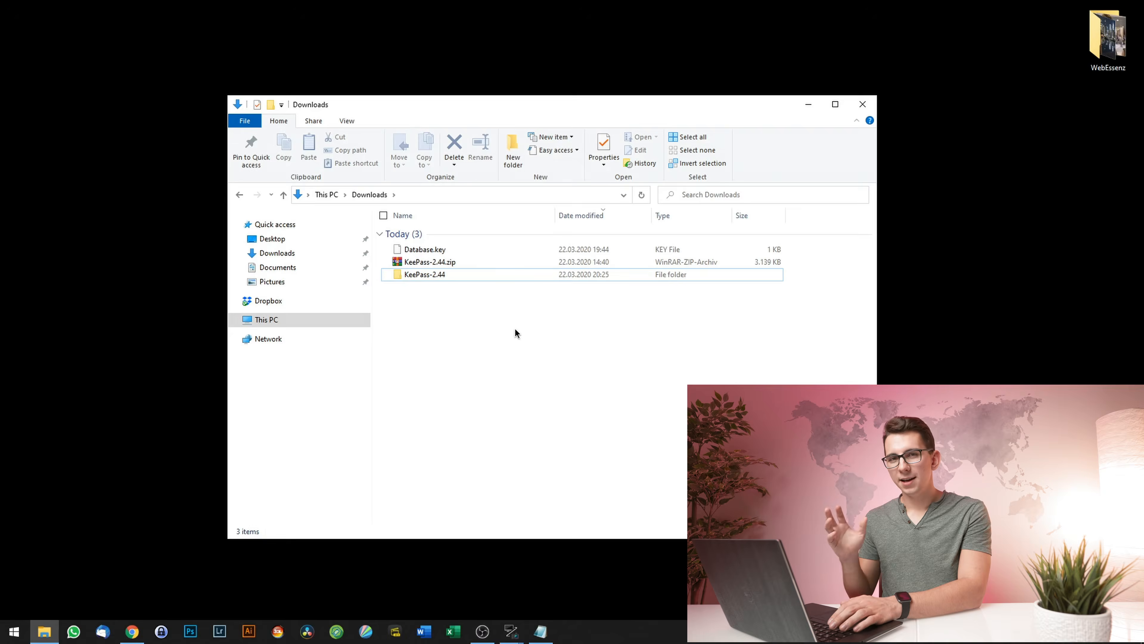
- Open the KeePass-2.44 folder in Downloads to view its contents, then go back to Downloads
{"action": "left_click", "coordinate": [430, 275]}
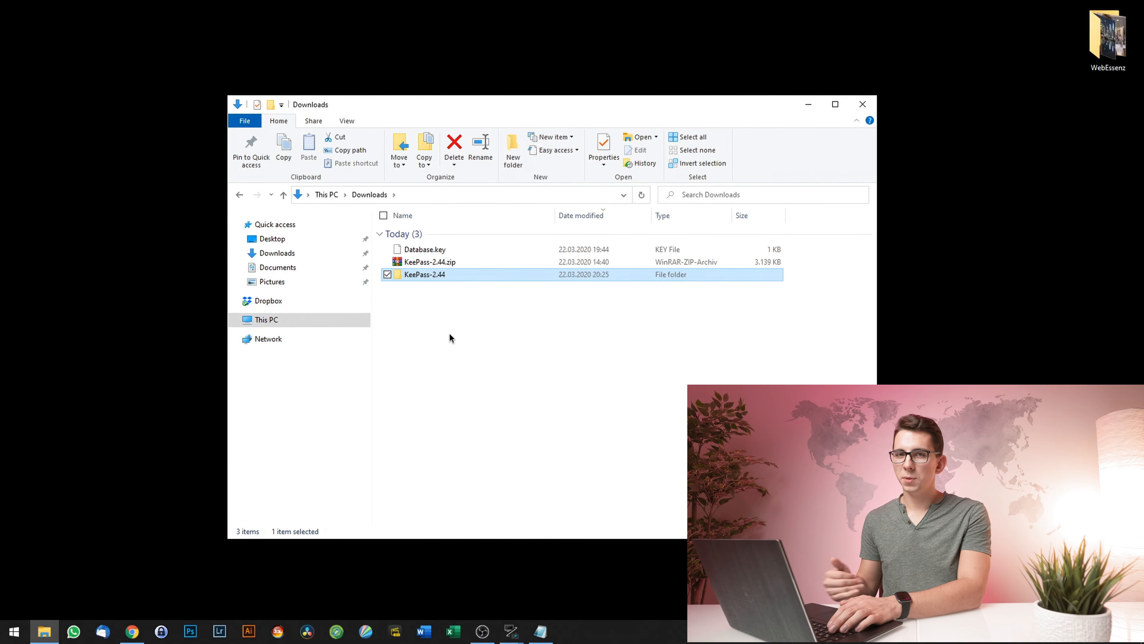
{"action": "double_click", "coordinate": [431, 273]}
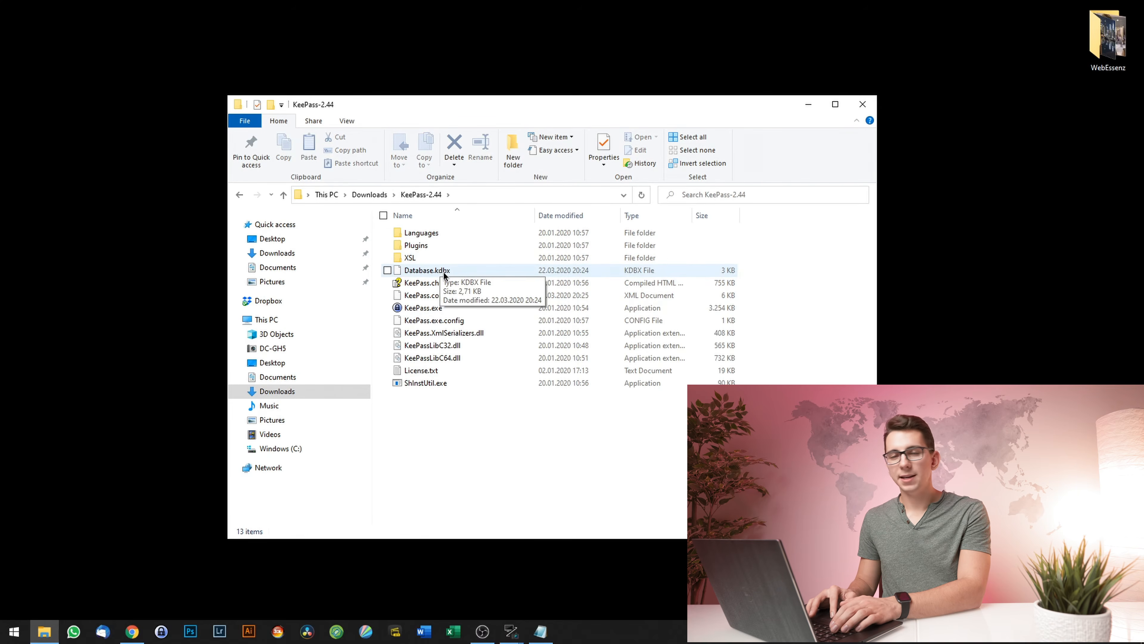
{"action": "key", "text": "alt+Left"}
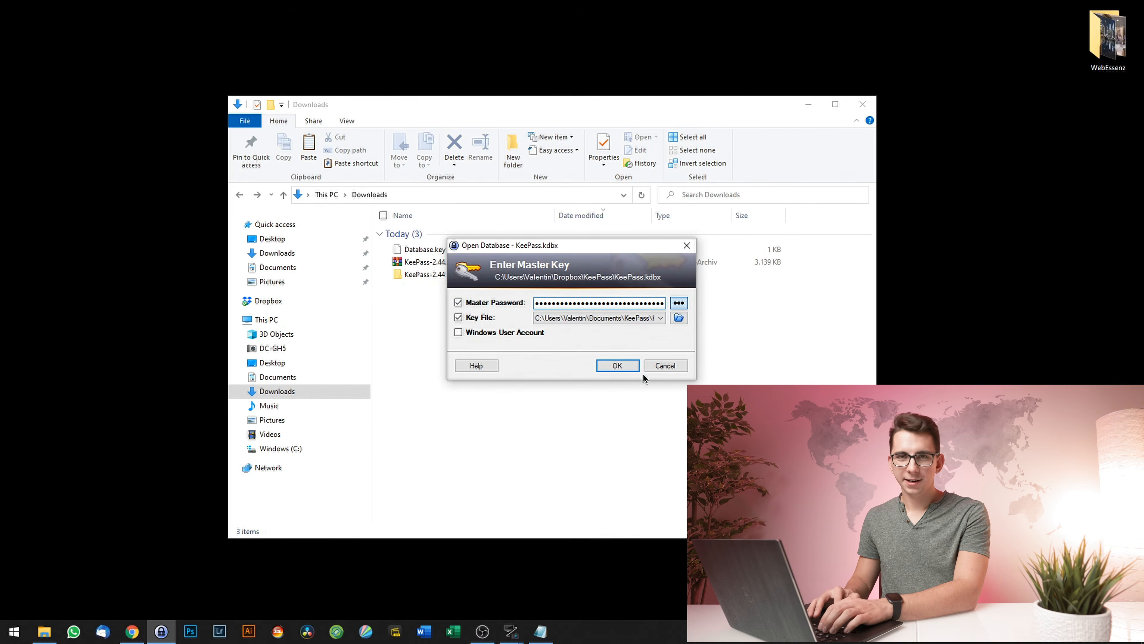
- Unlock the database and auto-type the Google entry's login into Google sign-in with Ctrl+Alt+A
{"action": "left_click", "coordinate": [627, 364]}
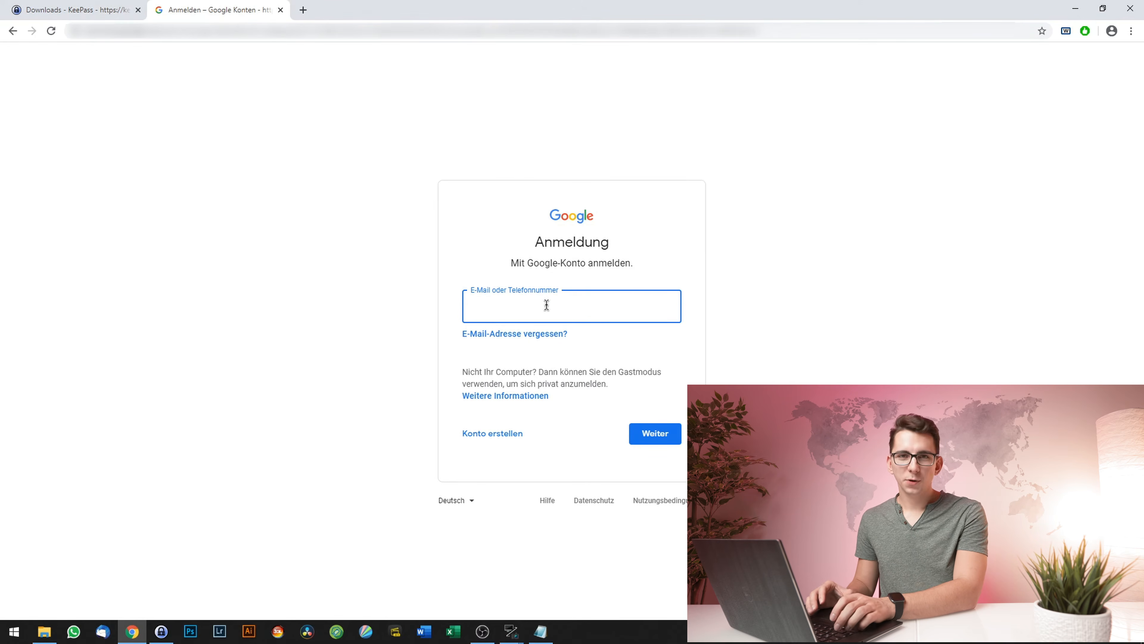
{"action": "key", "text": "ctrl+alt+a"}
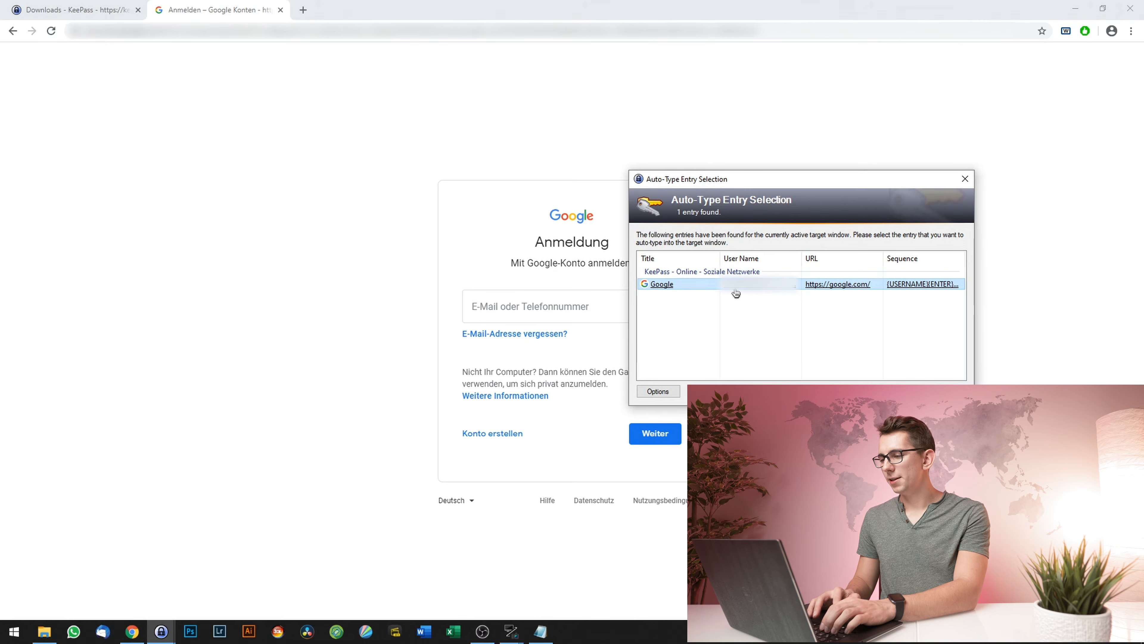
{"action": "left_click", "coordinate": [663, 285]}
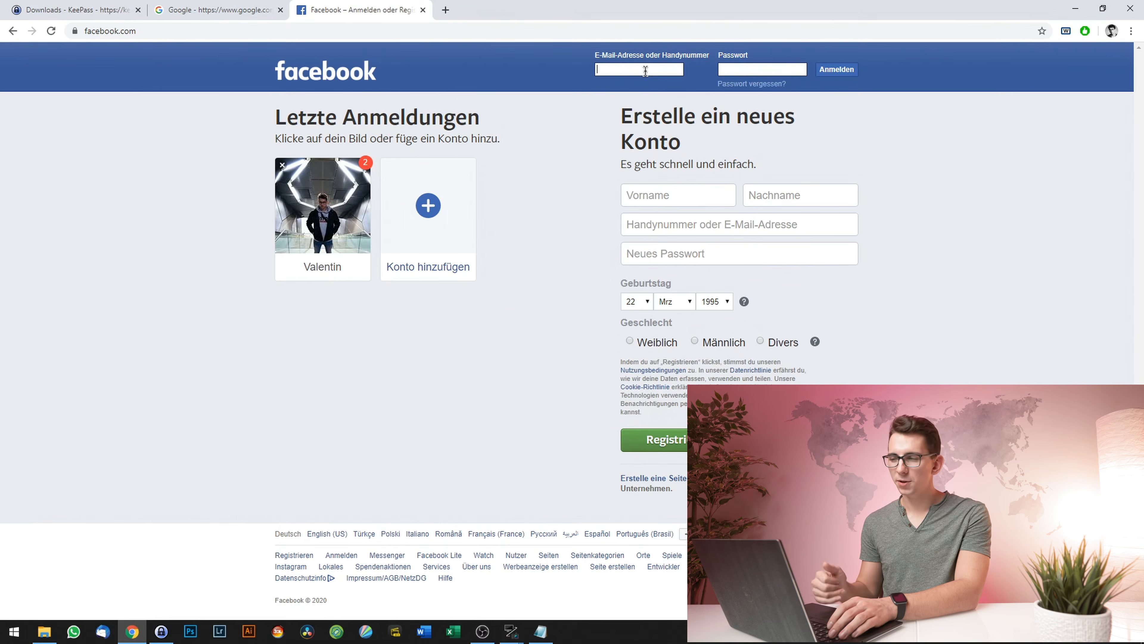
- Auto-type the Facebook entry's login into the Facebook sign-in form
{"action": "key", "text": "ctrl+alt+a"}
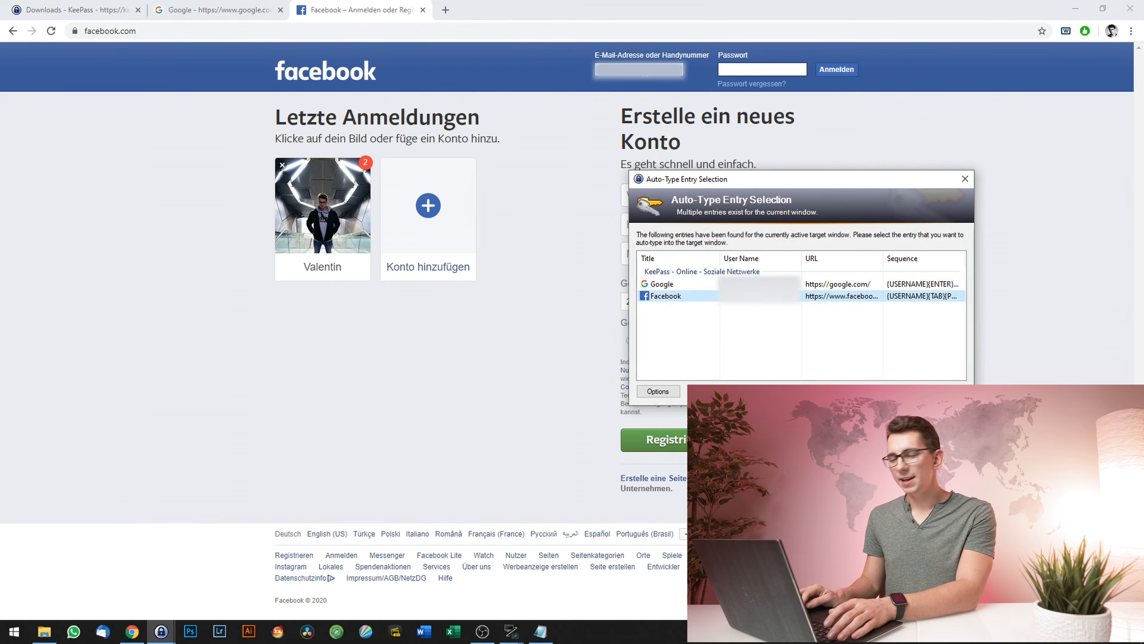
{"action": "key", "text": "Down"}
{"action": "key", "text": "Up"}
{"action": "key", "text": "Down"}
{"action": "key", "text": "Up"}
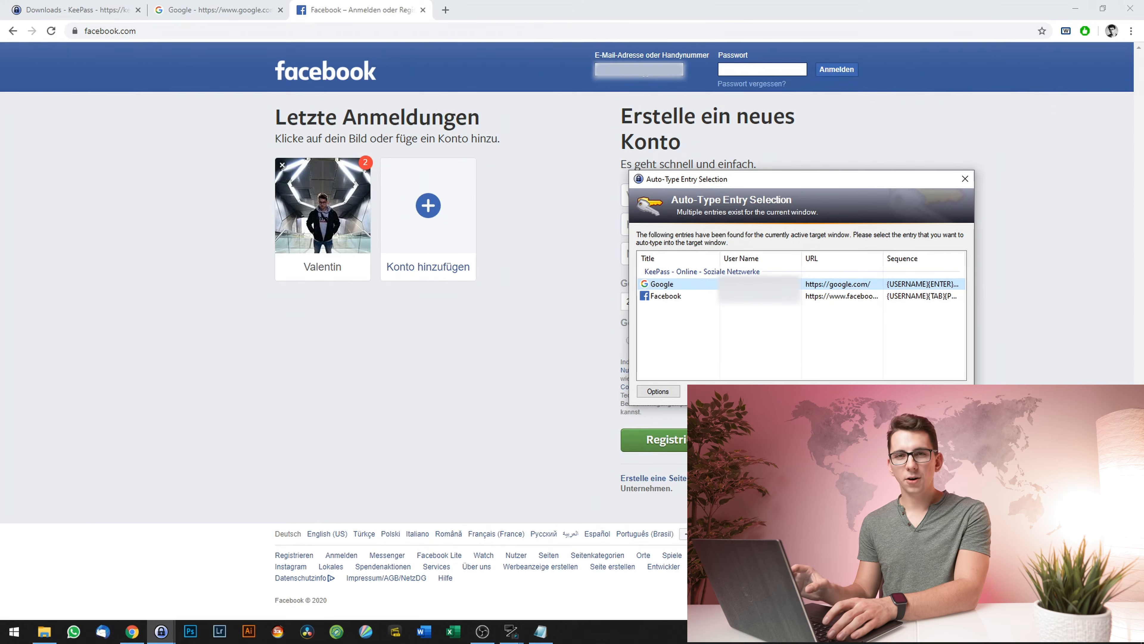
{"action": "key", "text": "Down"}
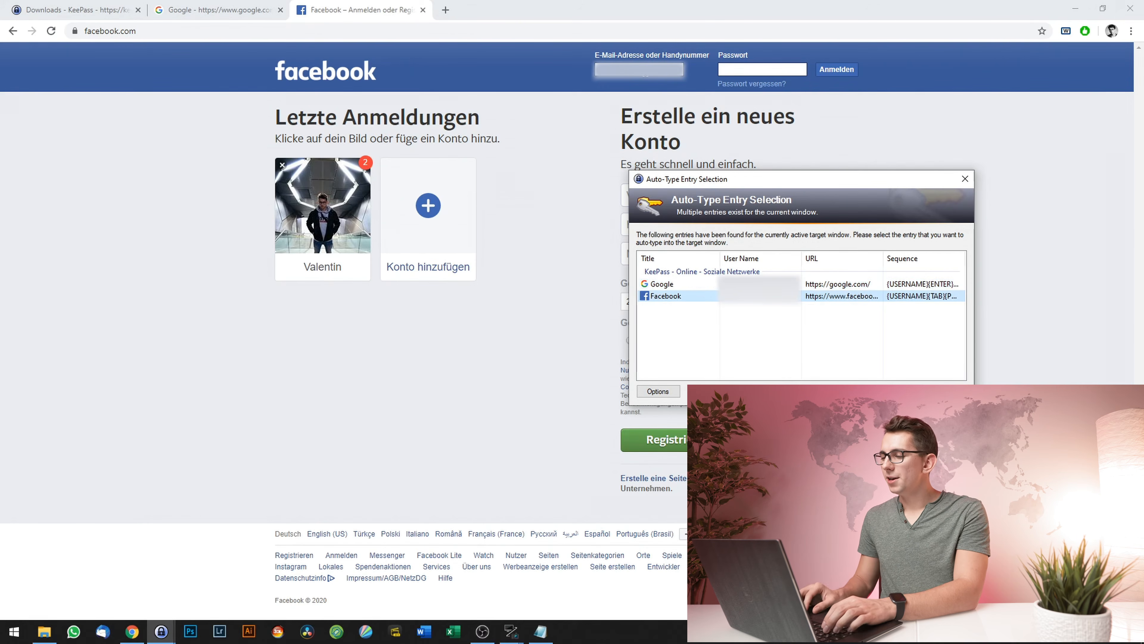
{"action": "key", "text": "Return"}
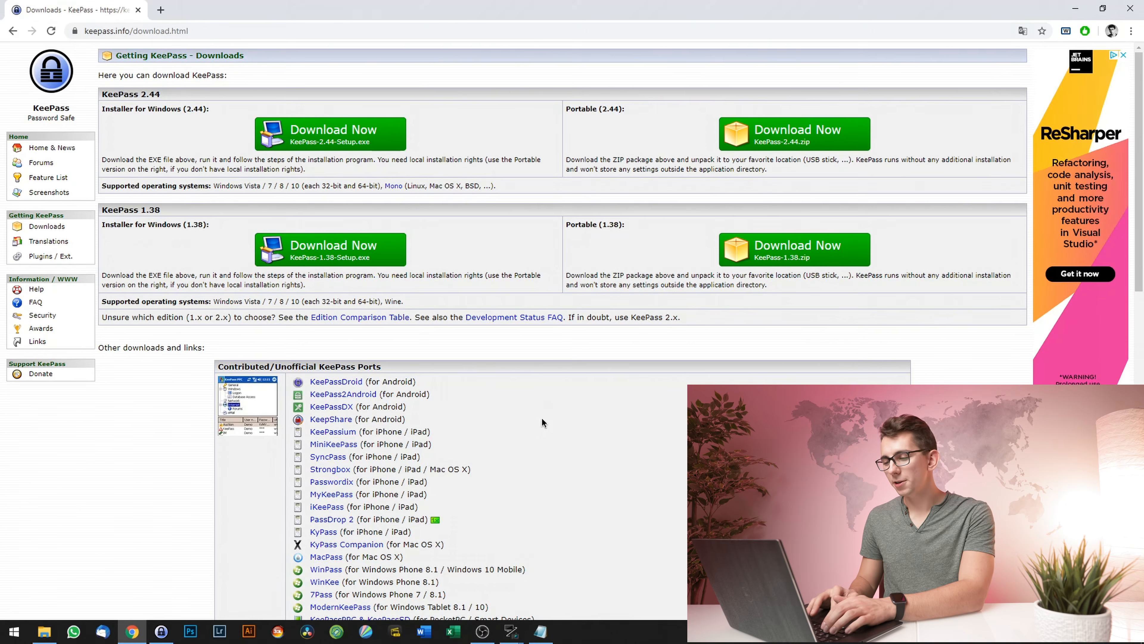
{"action": "scroll", "coordinate": [592, 399], "scroll_direction": "down", "scroll_amount": 6}
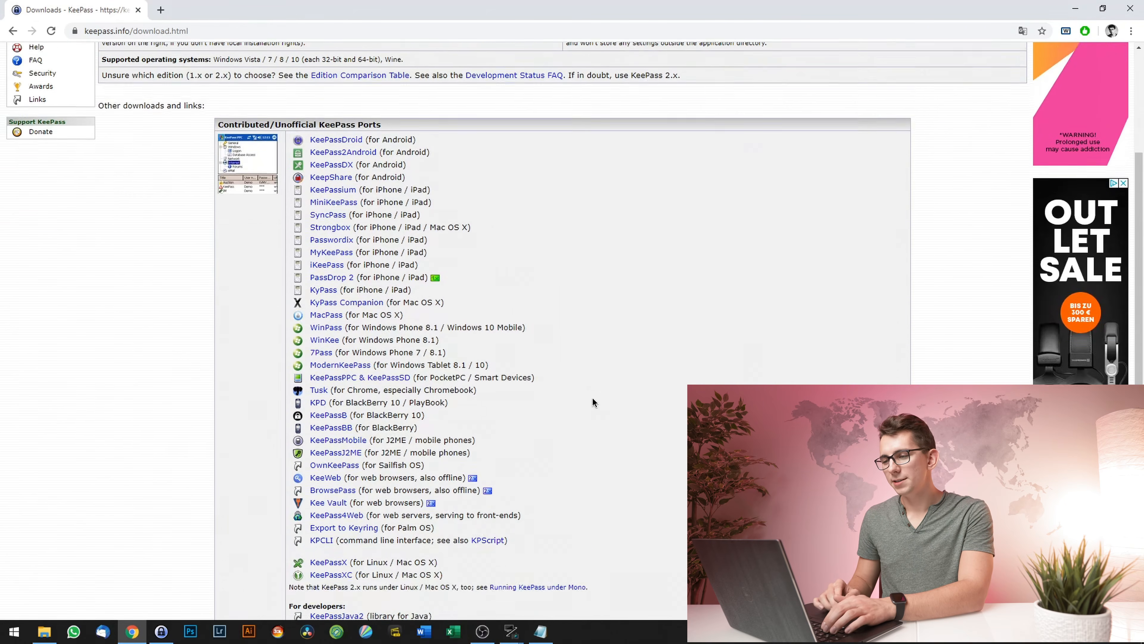
{"action": "scroll", "coordinate": [592, 398], "scroll_direction": "up", "scroll_amount": 2}
{"action": "scroll", "coordinate": [592, 397], "scroll_direction": "down", "scroll_amount": 3}
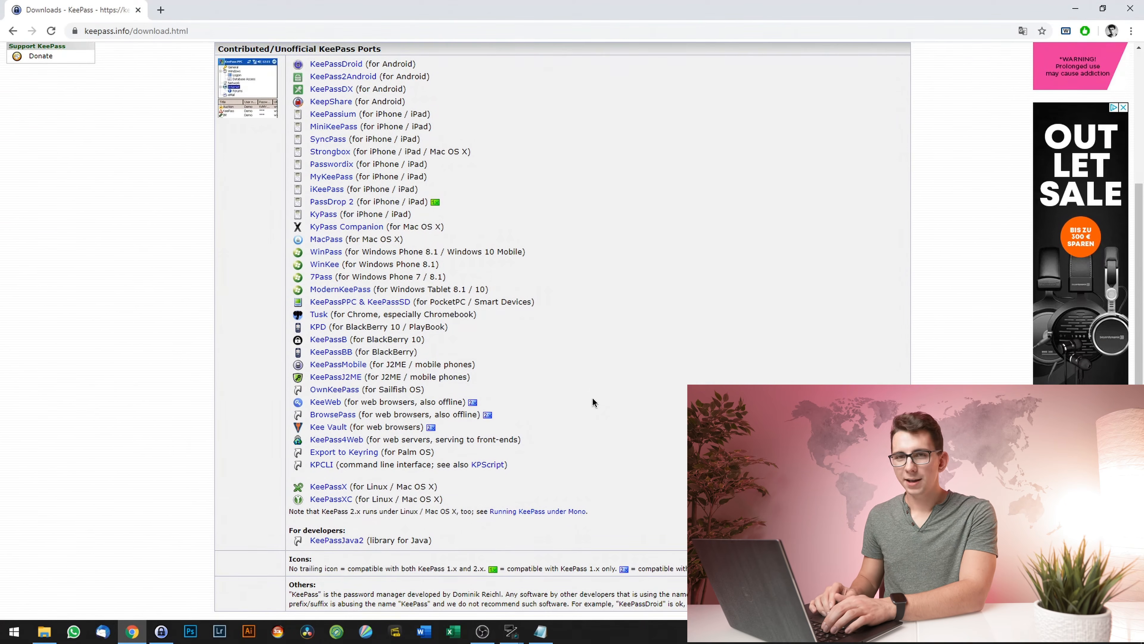
{"action": "scroll", "coordinate": [592, 397], "scroll_direction": "up", "scroll_amount": 1}
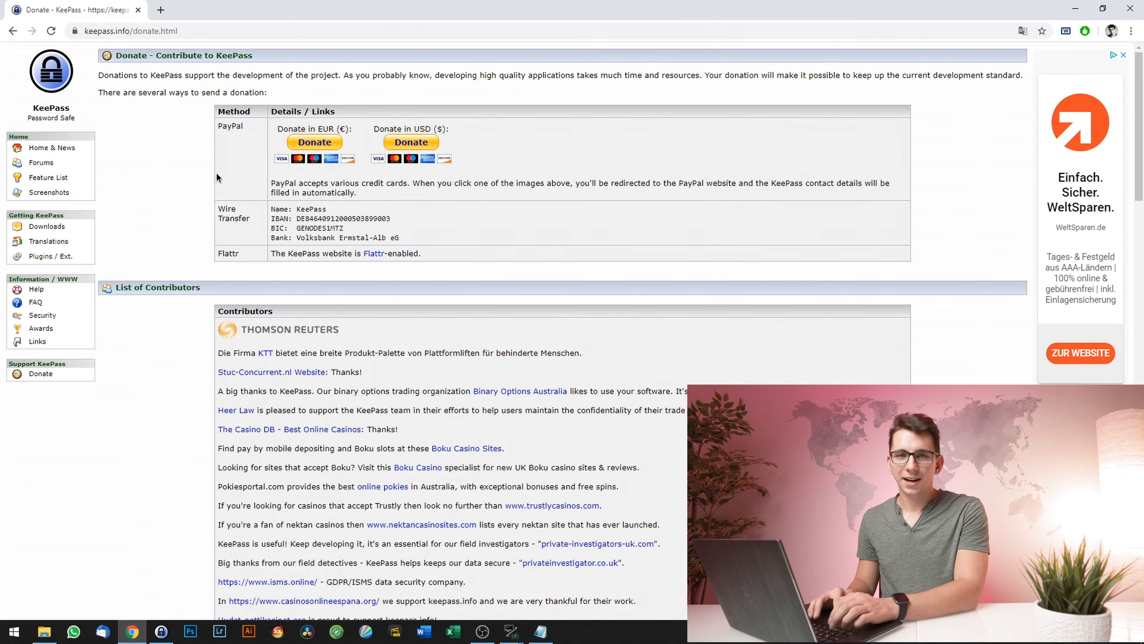
- Send a 5.00 EUR PayPal donation to KeePass with a note ending 'All the best,' and the sender's name
{"action": "left_click", "coordinate": [329, 154]}
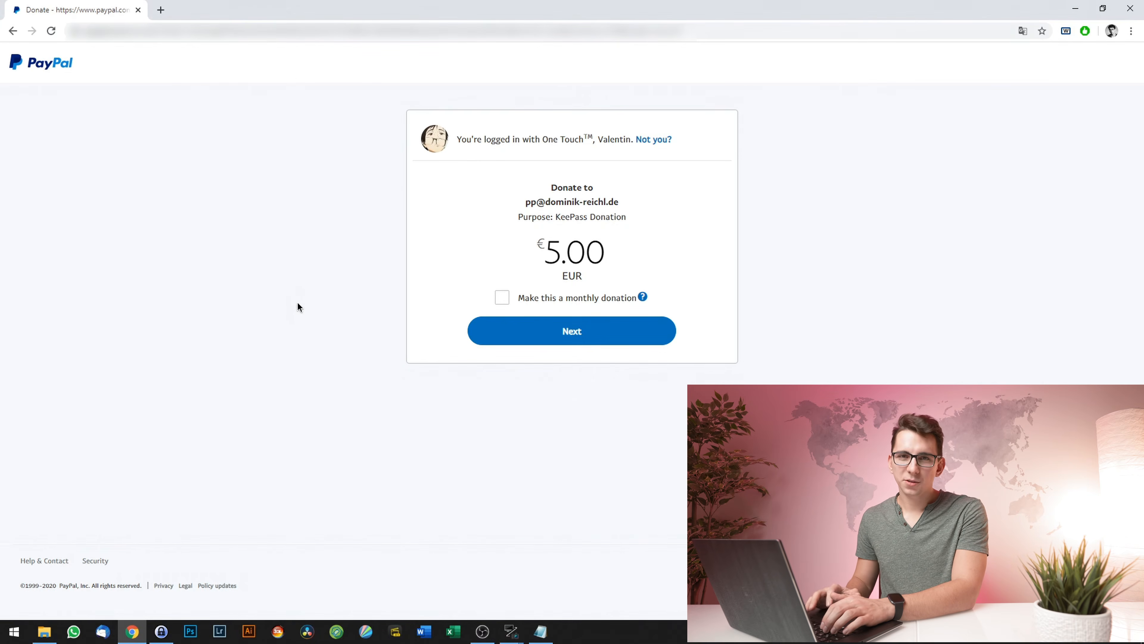
{"action": "left_click", "coordinate": [563, 332]}
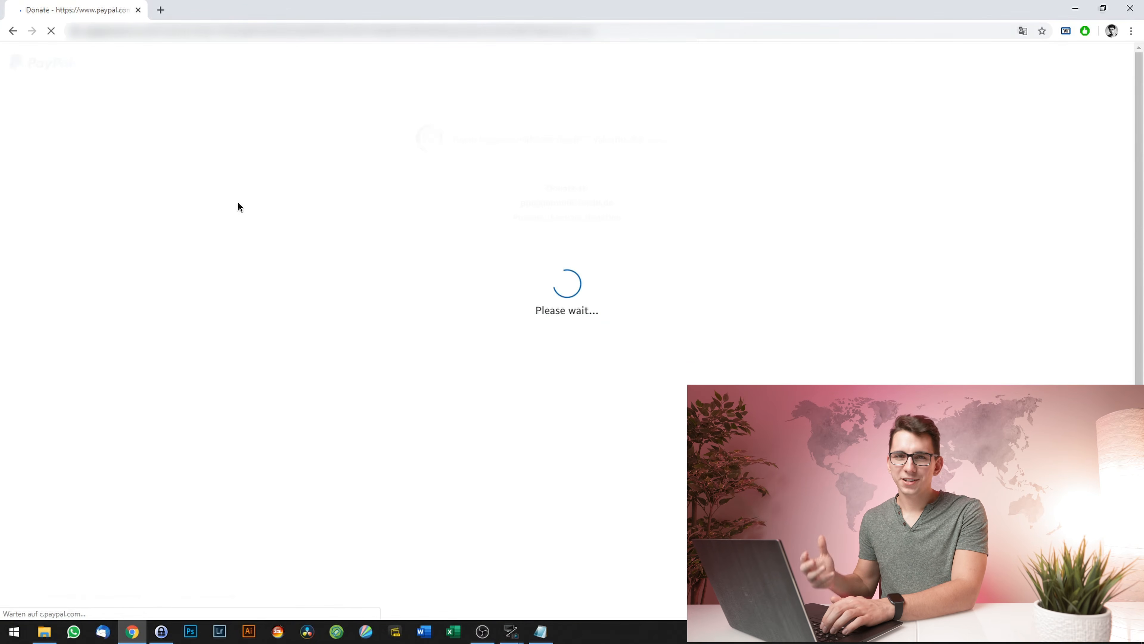
{"action": "scroll", "coordinate": [478, 255], "scroll_direction": "down", "scroll_amount": 2}
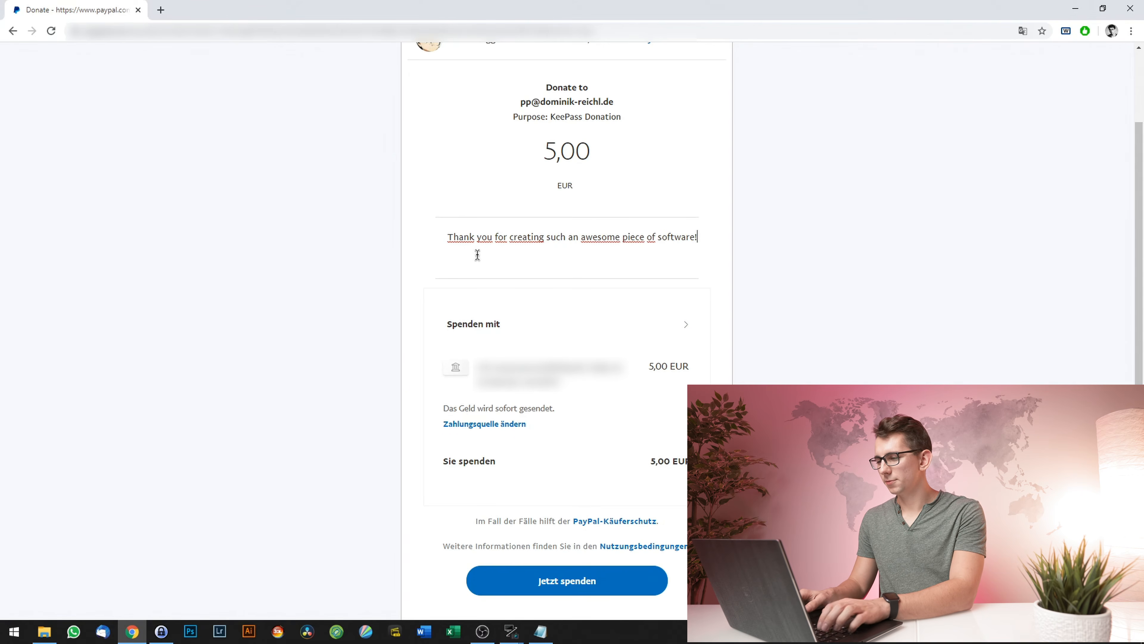
{"action": "key", "text": "Return"}
{"action": "key", "text": "Return"}
{"action": "type", "text": "All the best,"}
{"action": "key", "text": "Return"}
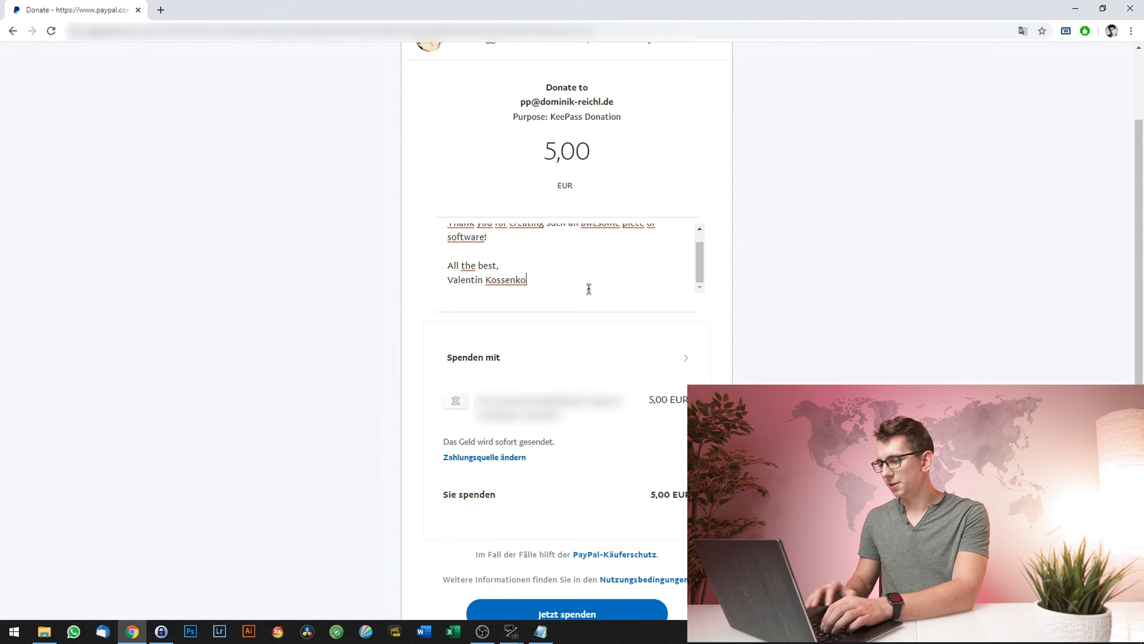
{"action": "scroll", "coordinate": [335, 396], "scroll_direction": "down", "scroll_amount": 3}
{"action": "left_click", "coordinate": [631, 498]}
- Load keepass.info/download.html and go to its Plugins / Ext. page, scrolling through the plugin list
{"action": "left_click", "coordinate": [141, 31]}
{"action": "type", "text": "keepass.info/download.html"}
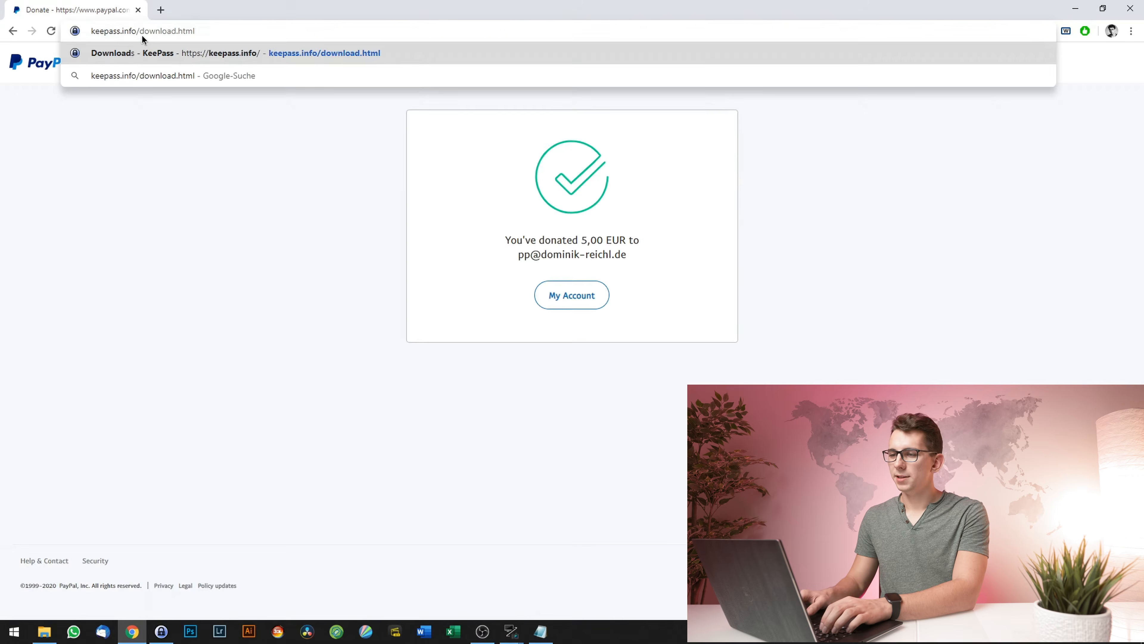
{"action": "key", "text": "Return"}
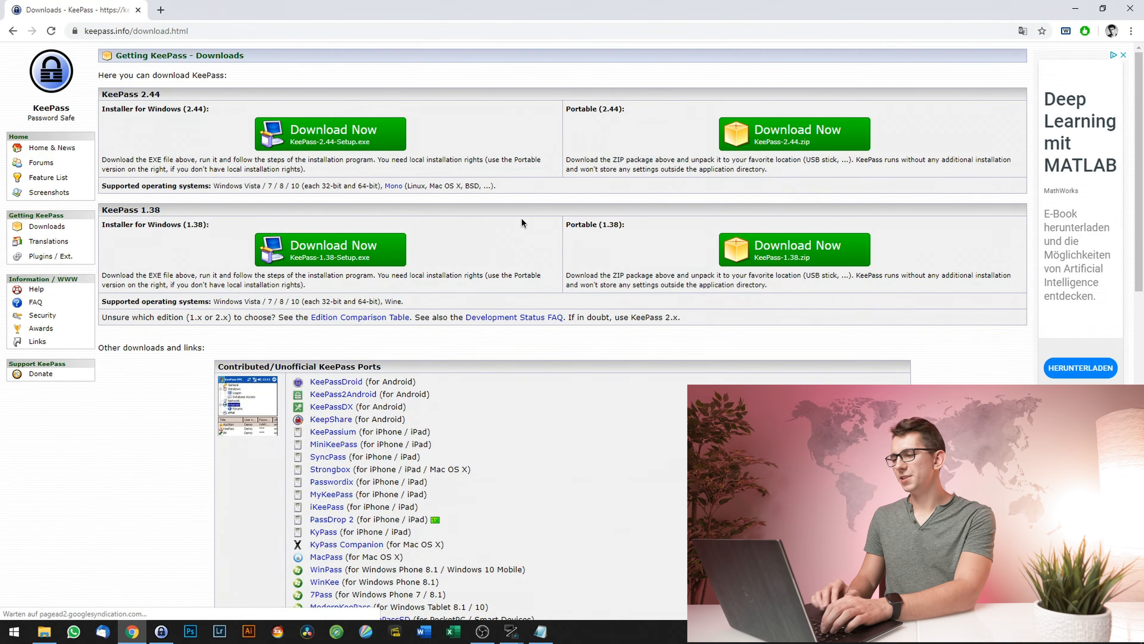
{"action": "left_click", "coordinate": [50, 256]}
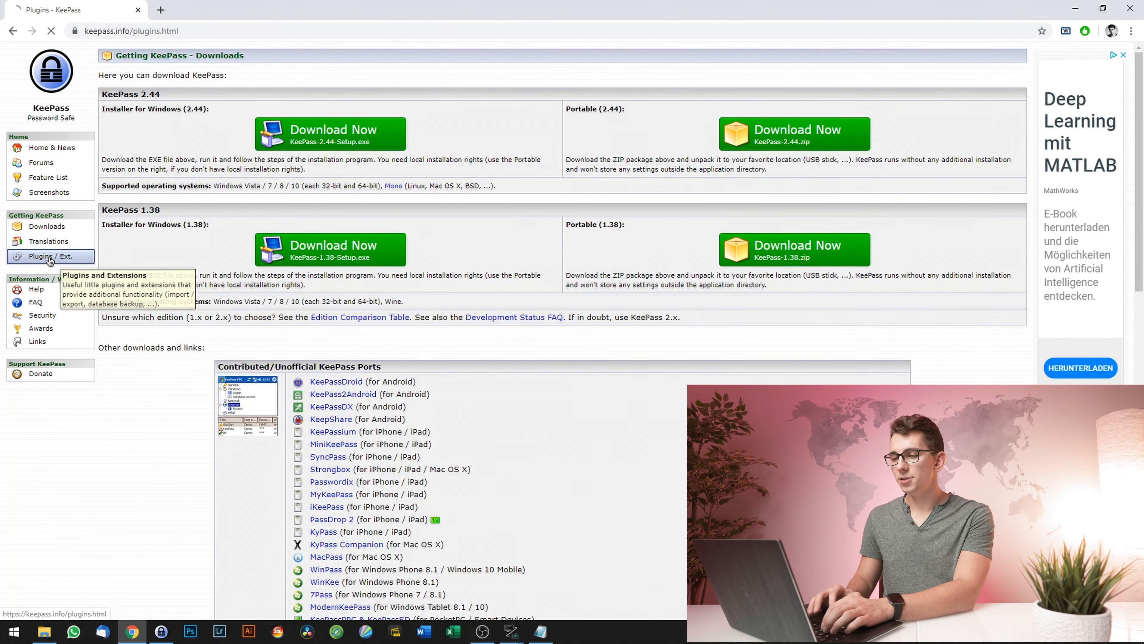
{"action": "scroll", "coordinate": [367, 191], "scroll_direction": "down", "scroll_amount": 1}
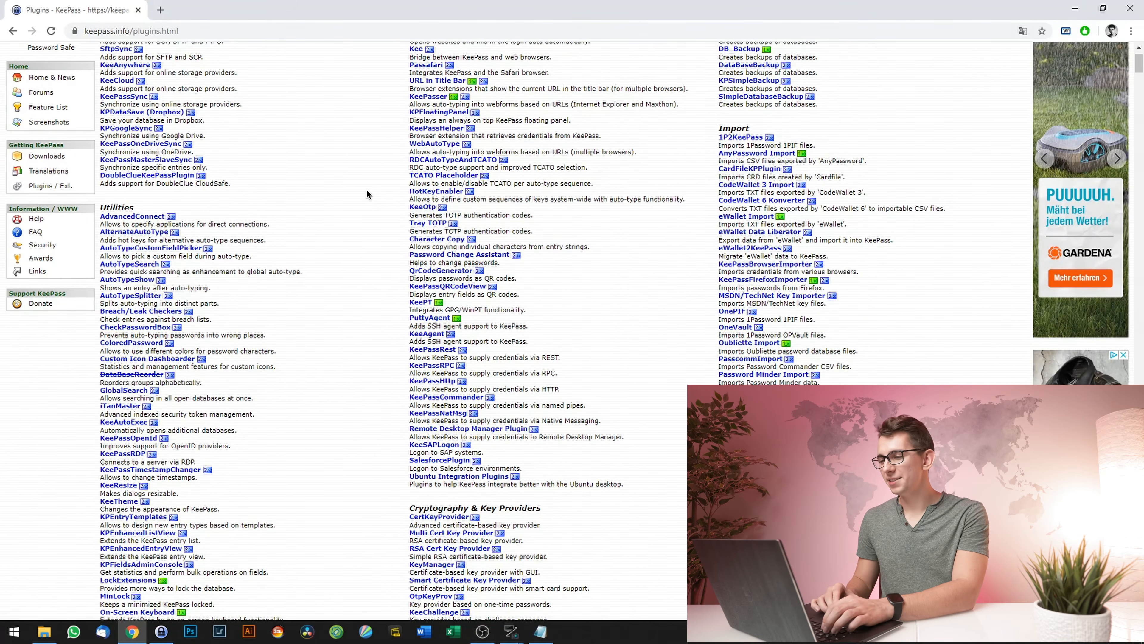
{"action": "scroll", "coordinate": [367, 194], "scroll_direction": "up", "scroll_amount": 1}
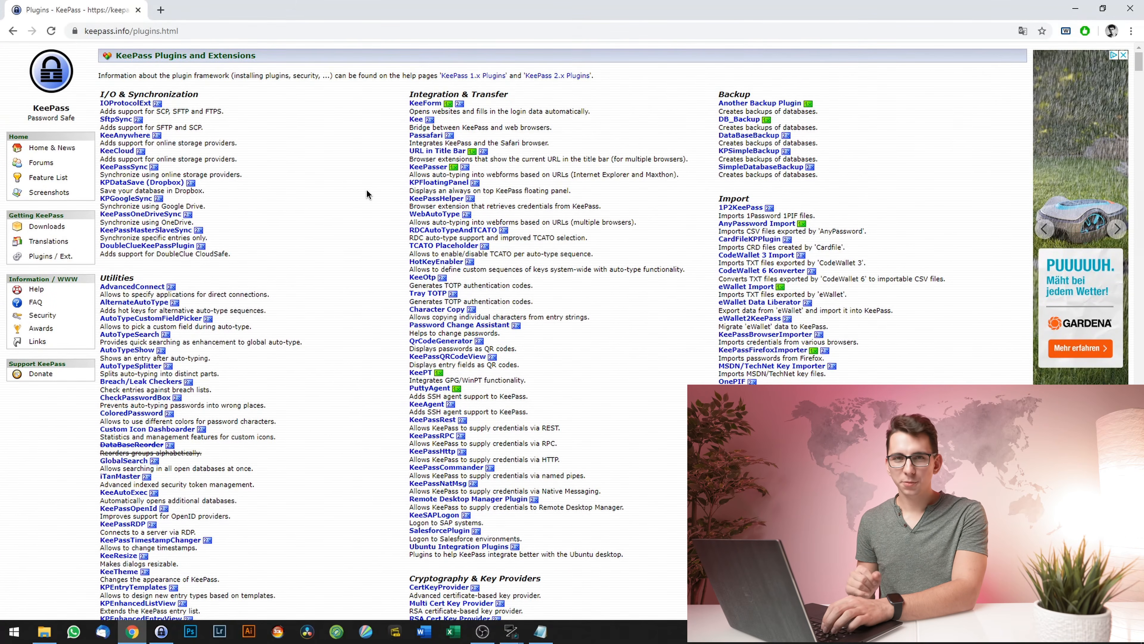